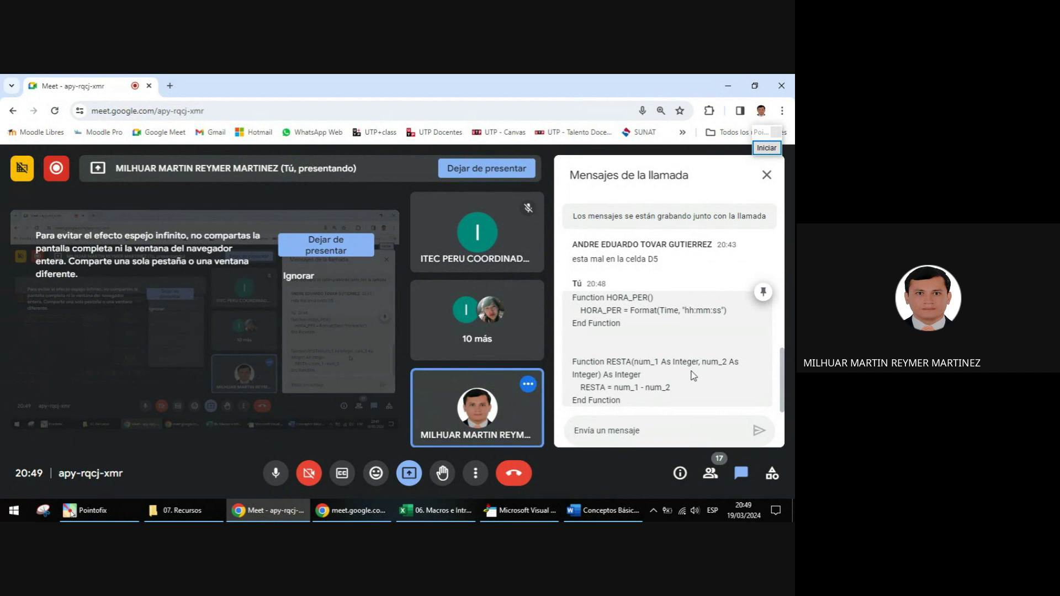
Step: Close the Visual Basic editor, save the macros and VBA introduction workbook, and close it
left_click(517, 508)
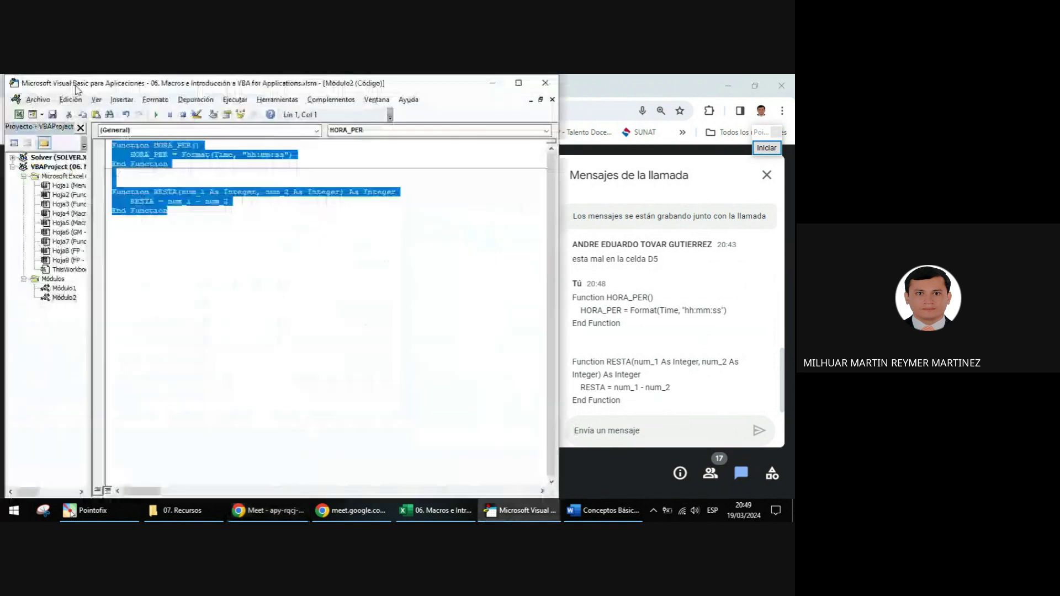
left_click(545, 84)
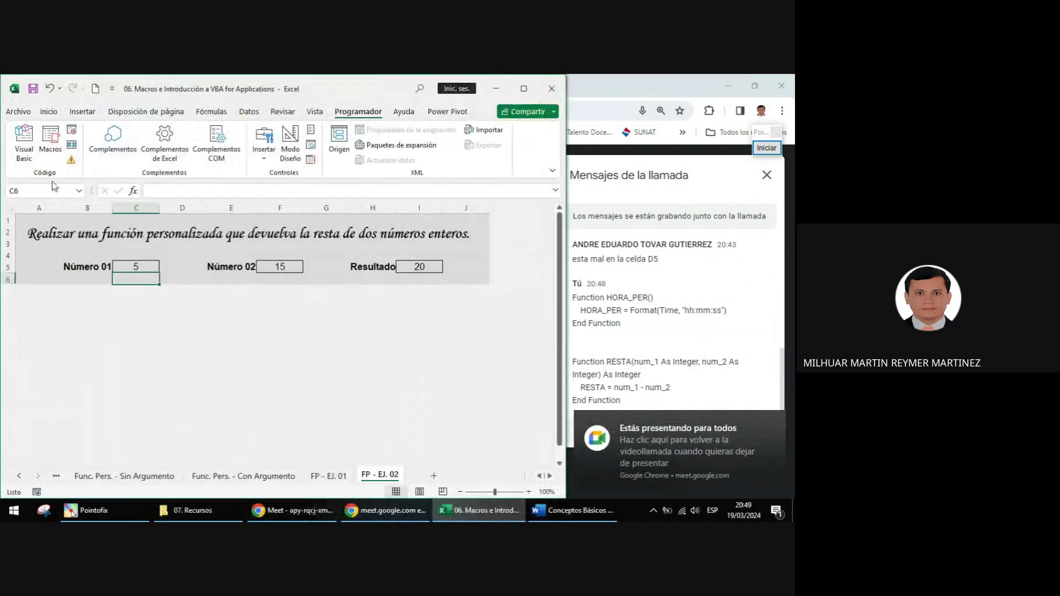
left_click(33, 89)
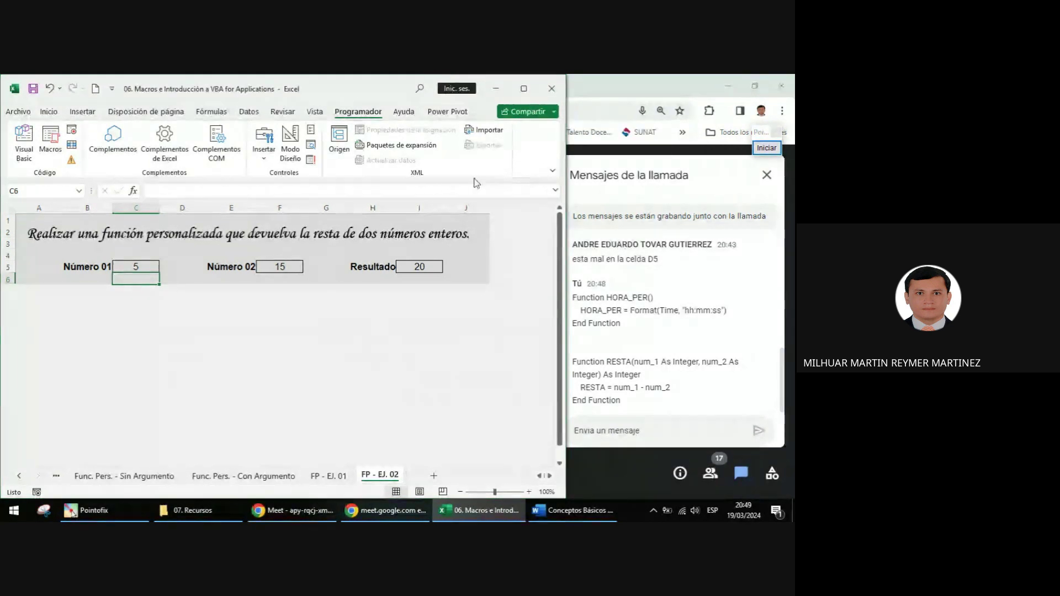
left_click(471, 88)
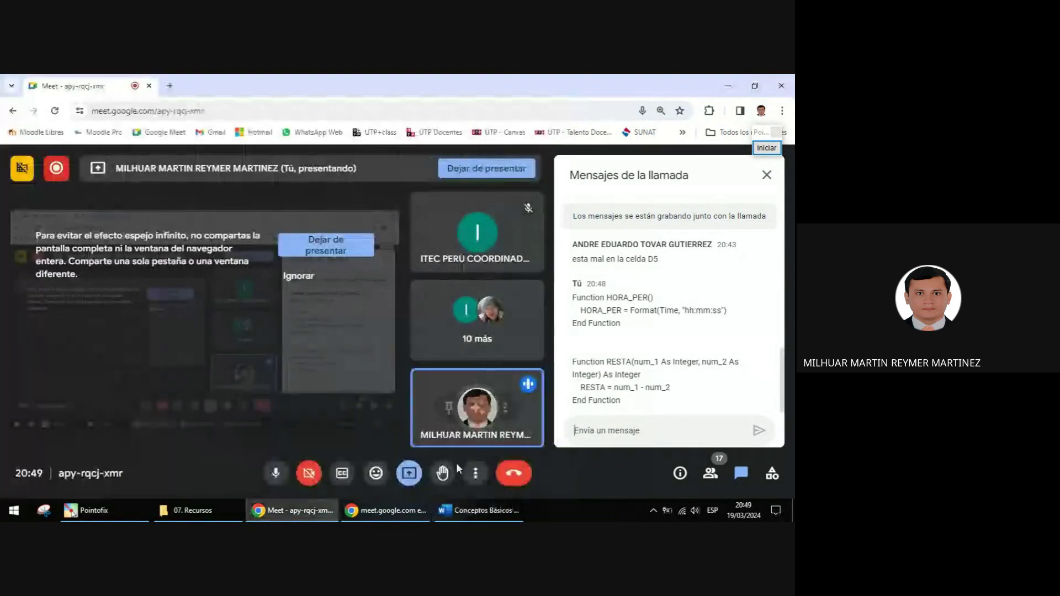
Step: Switch to the 07. Recursos folder and circle the Conceptos Básicos de Informática (Texto) file in orange with Pointofix, ending the annotation
left_click(190, 510)
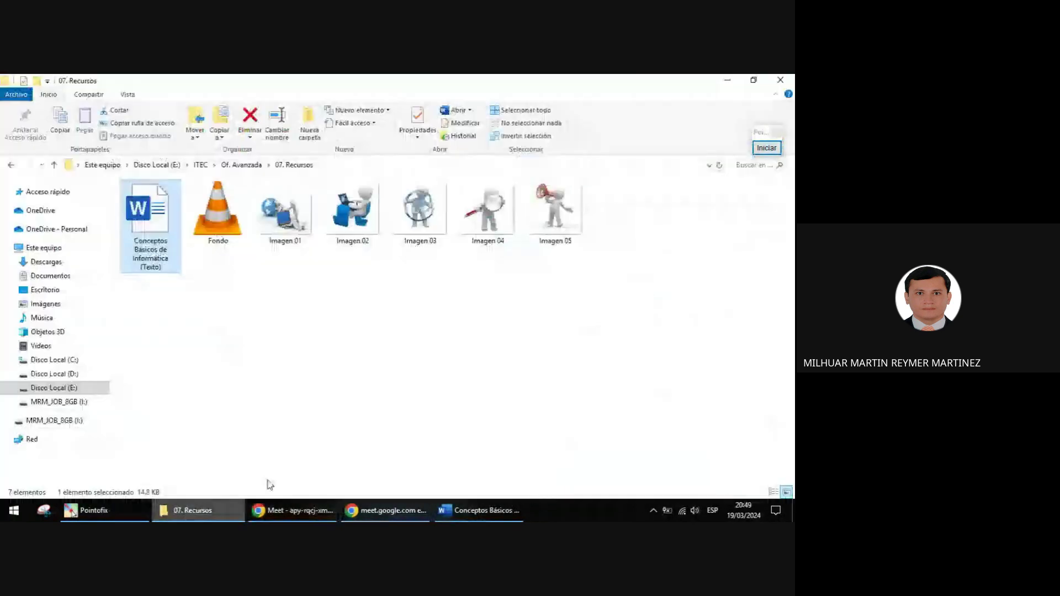
left_click(766, 147)
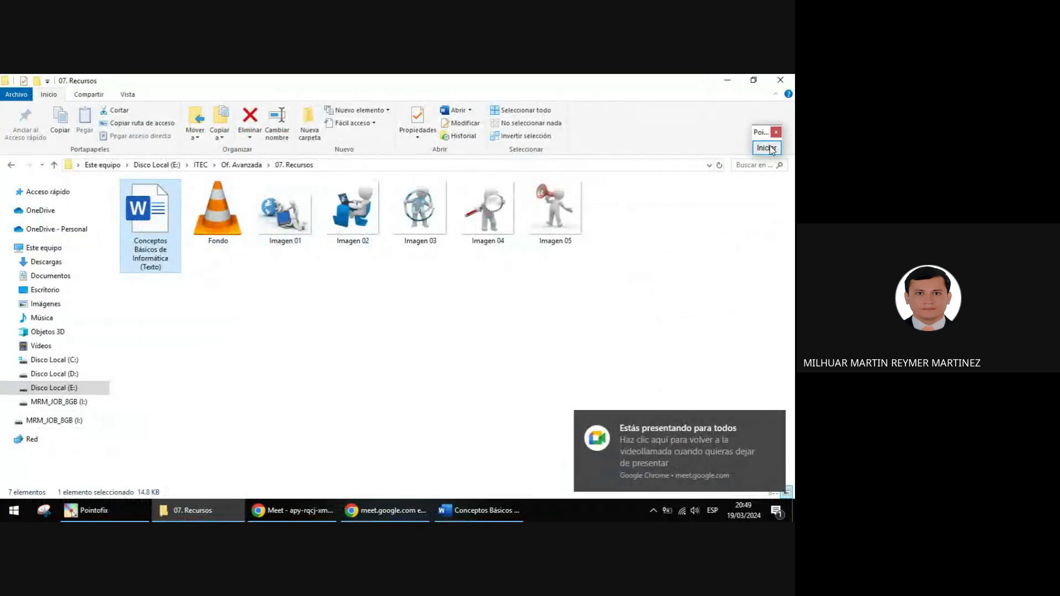
left_click(760, 355)
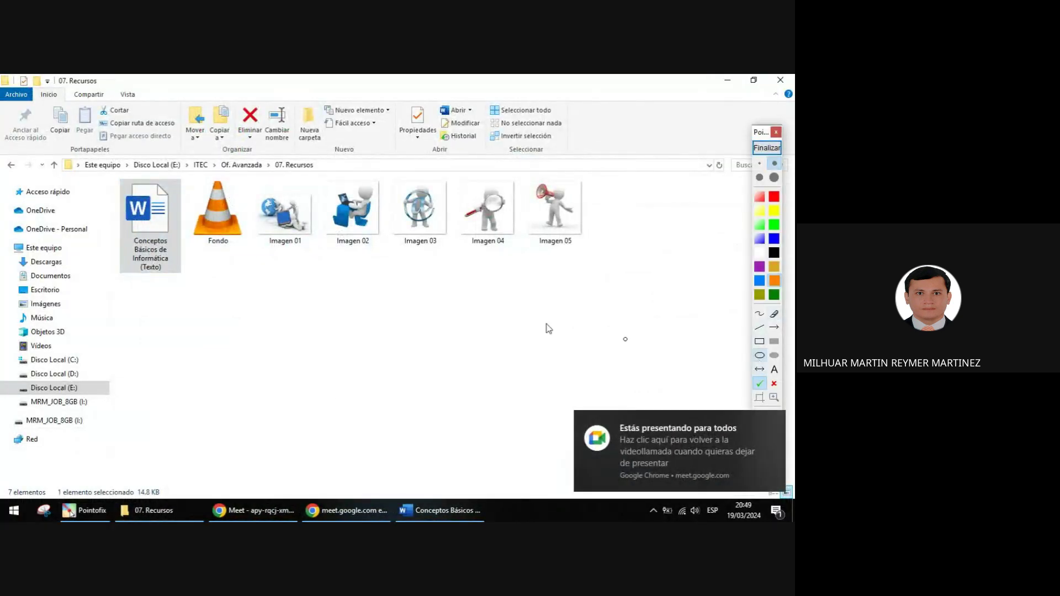
left_click_drag(111, 181, 194, 284)
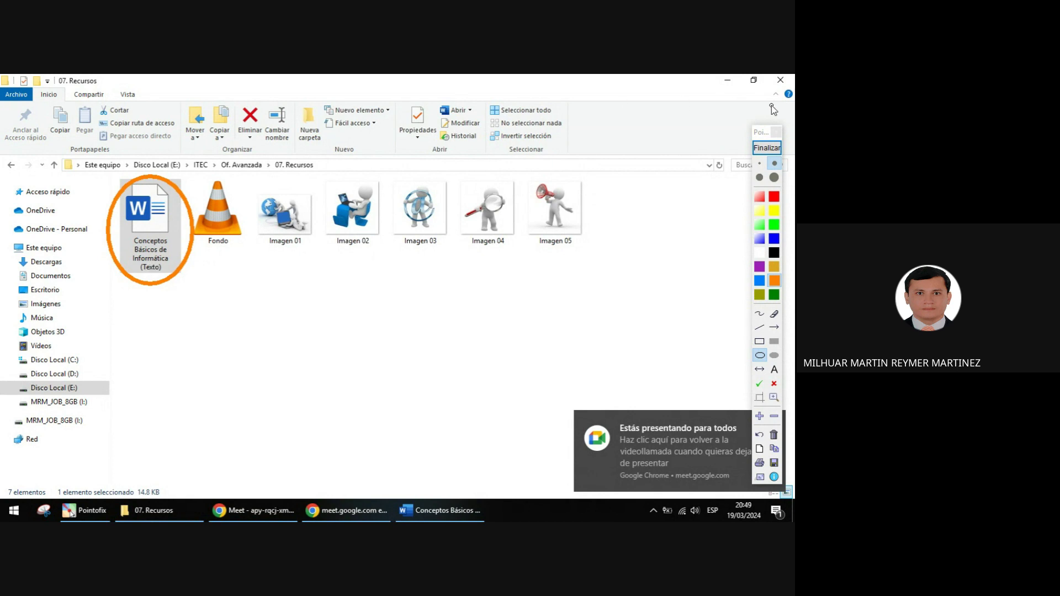
left_click(767, 148)
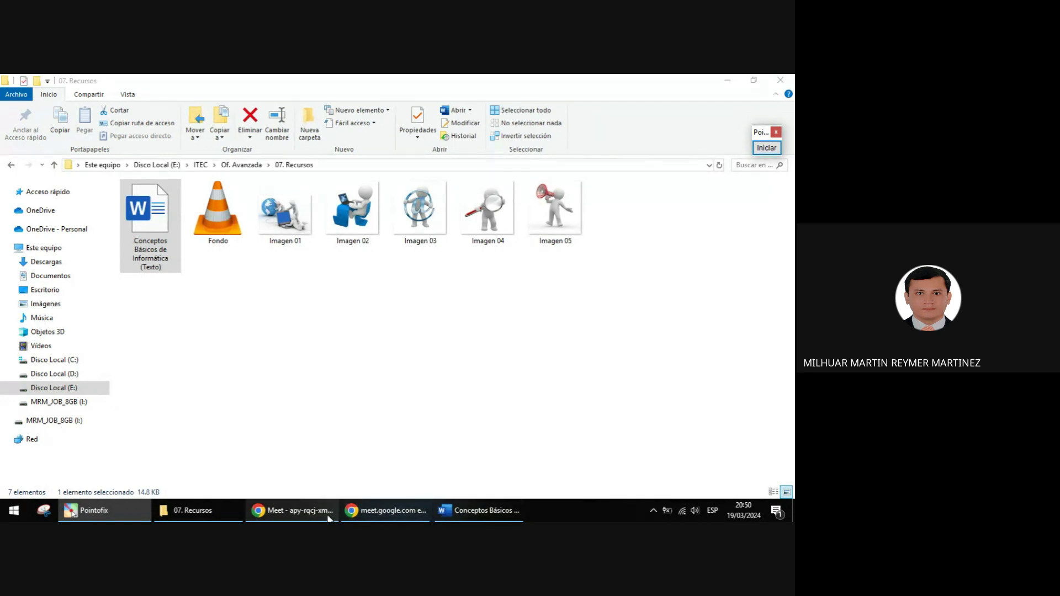
Step: Switch to the Conceptos Básicos de Informática (Texto) document in Word and look through its text
left_click(293, 510)
left_click(480, 510)
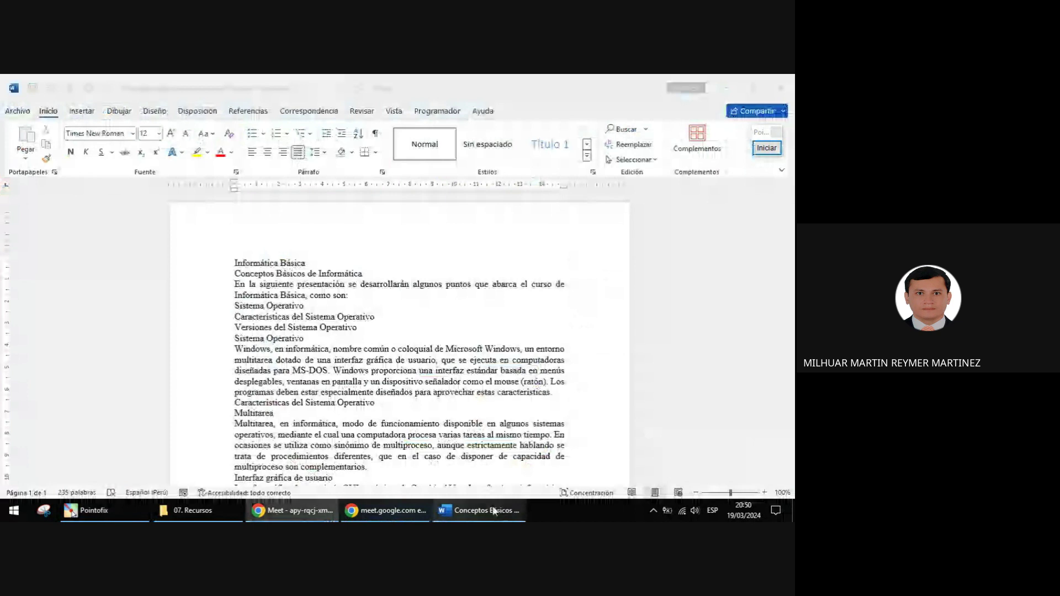
scroll(614, 348, "up", 4)
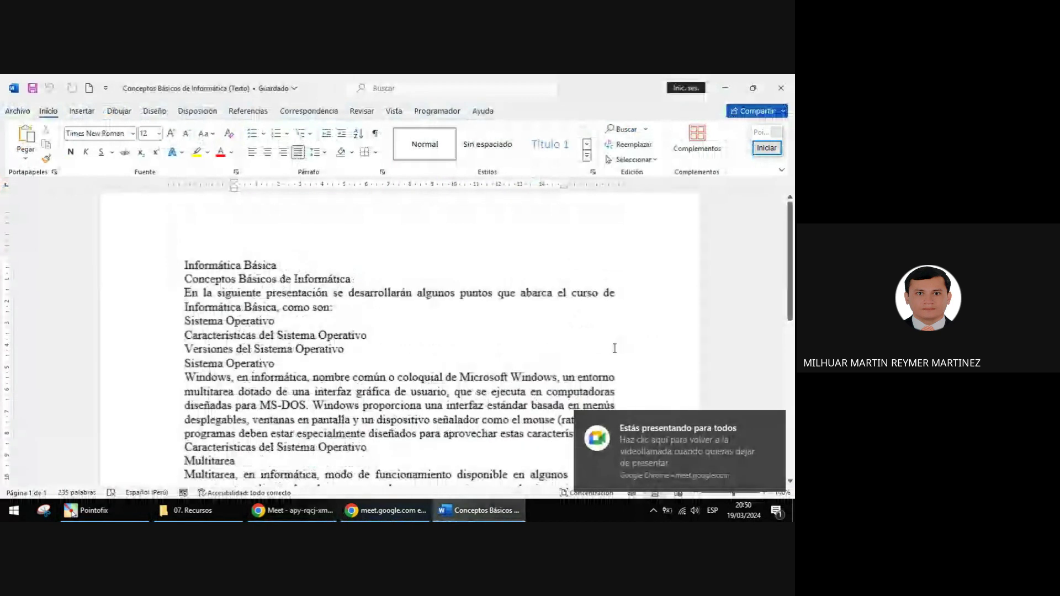
scroll(615, 324, "down", 3)
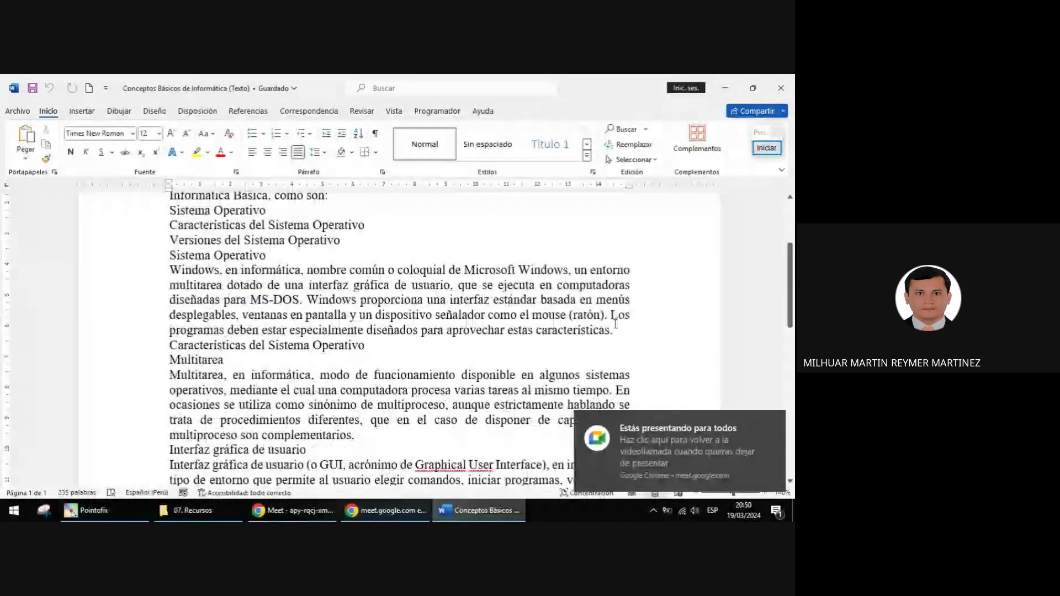
scroll(614, 358, "down", 3)
scroll(615, 354, "up", 3)
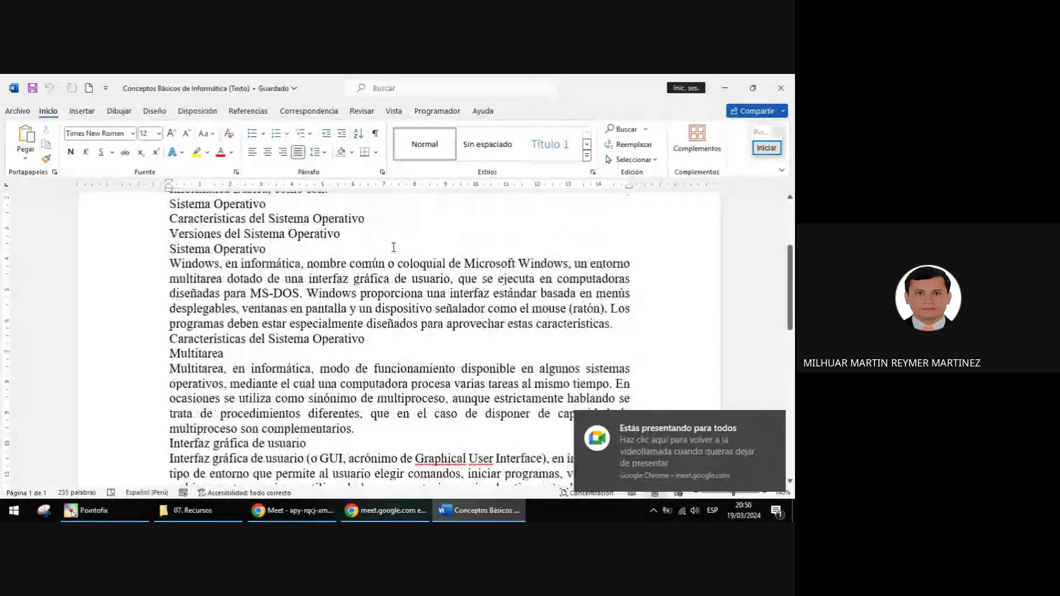
left_click(263, 114)
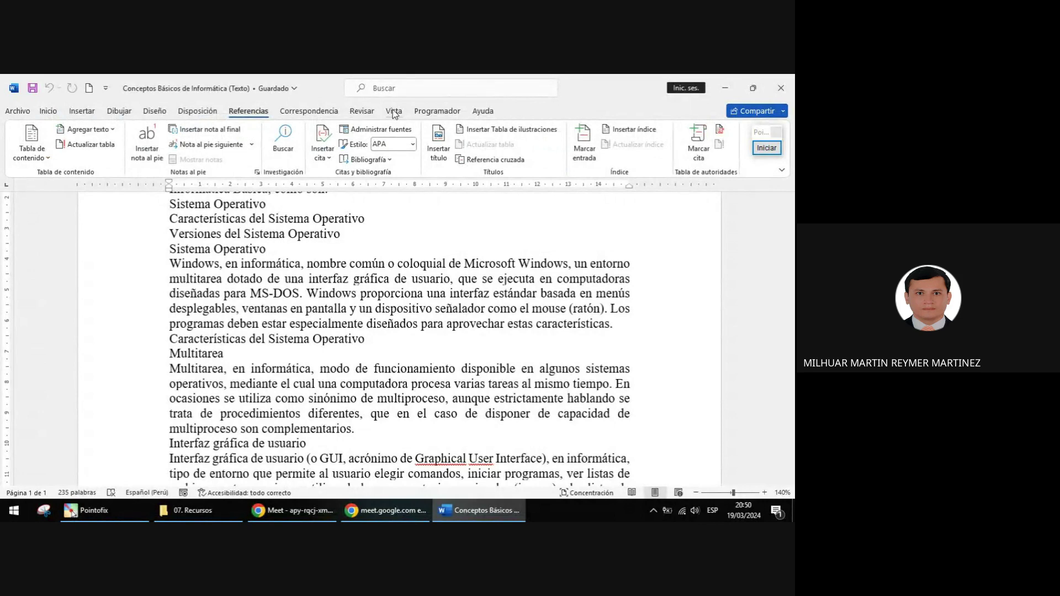
left_click(364, 112)
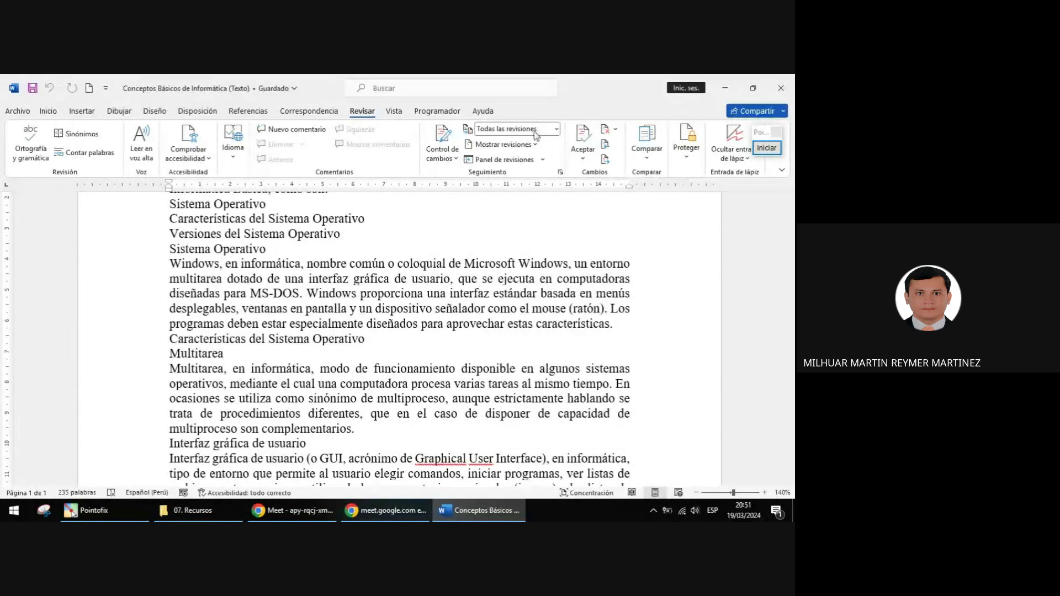
left_click(169, 112)
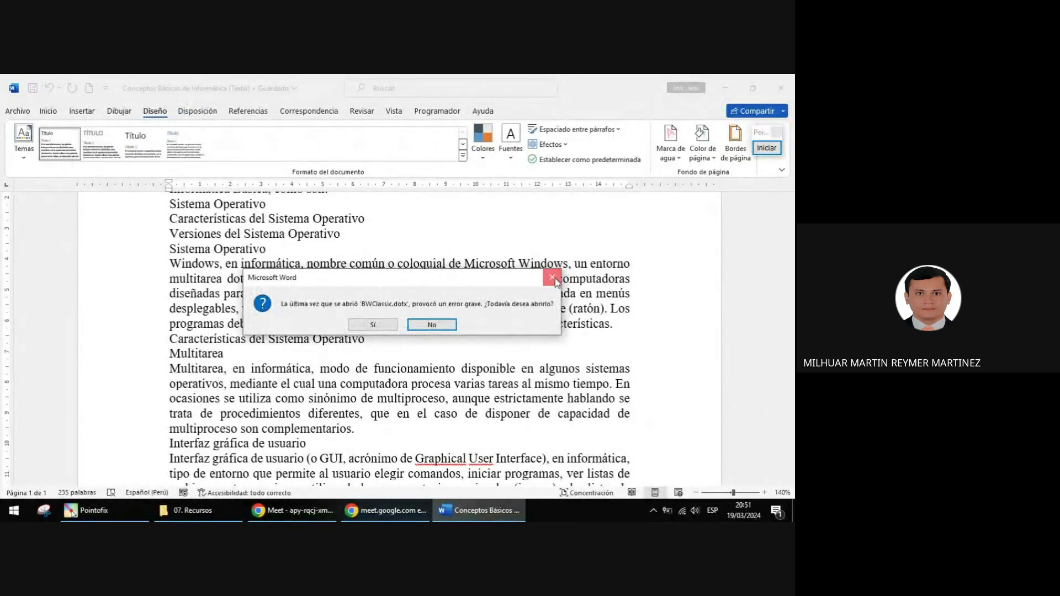
left_click(552, 277)
left_click(555, 279)
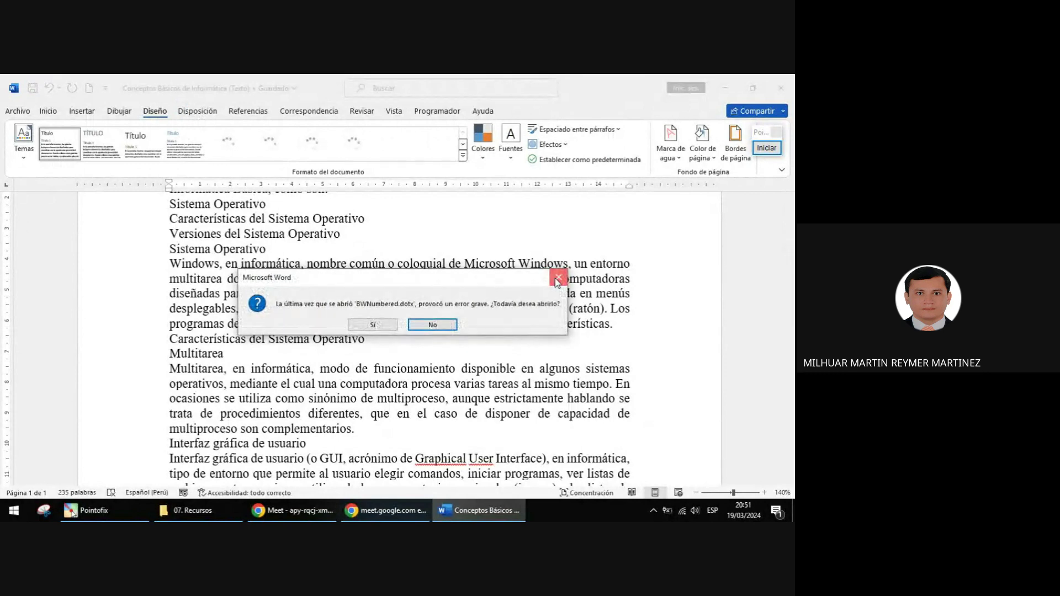
left_click(557, 280)
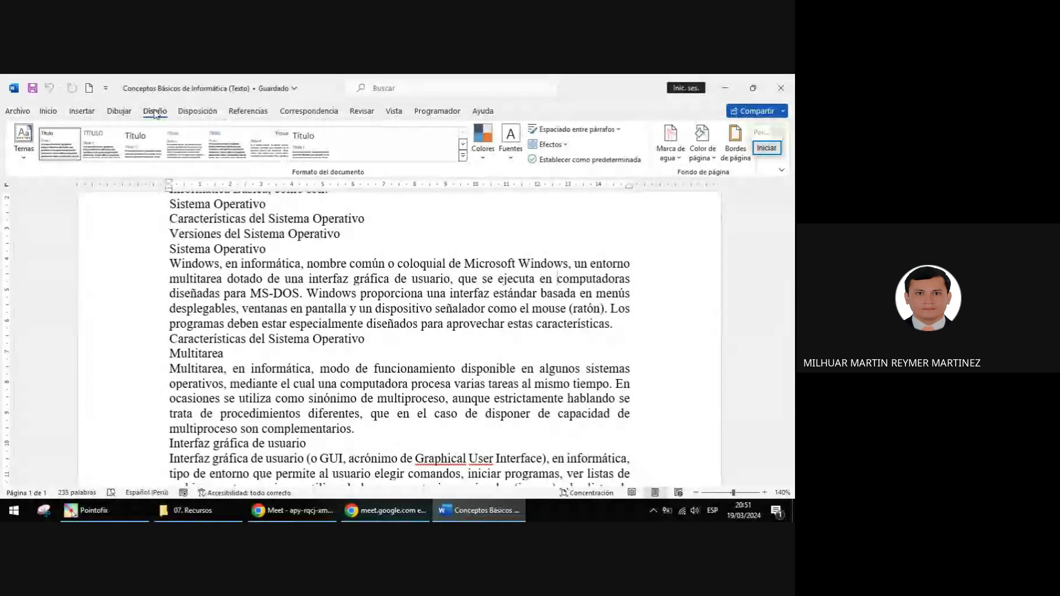
Step: Turn on continuous line numbering for the whole document and check the numbers down to the last line
left_click(206, 112)
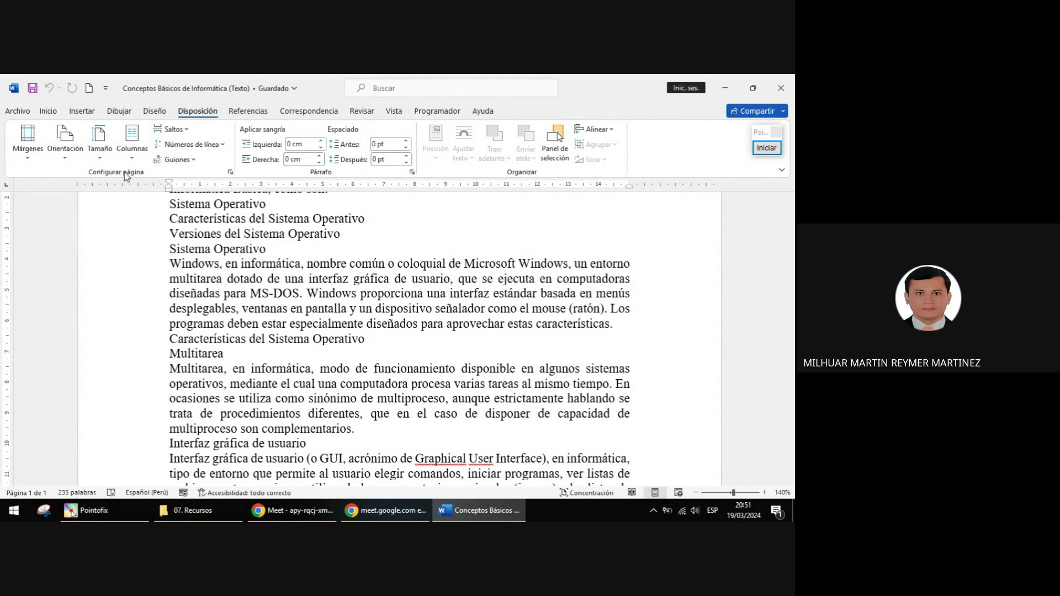
left_click(224, 145)
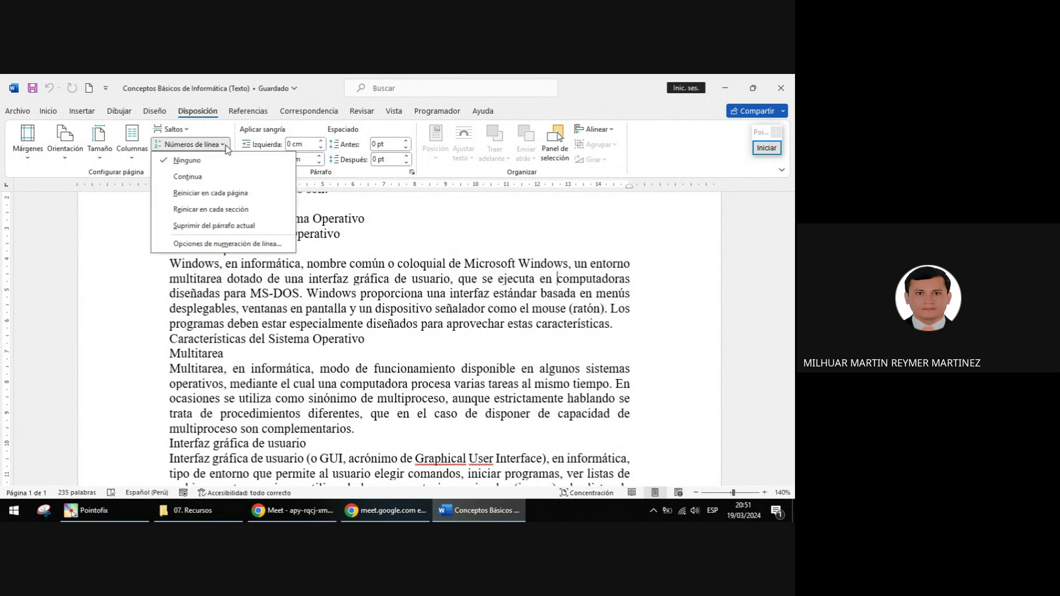
left_click(194, 177)
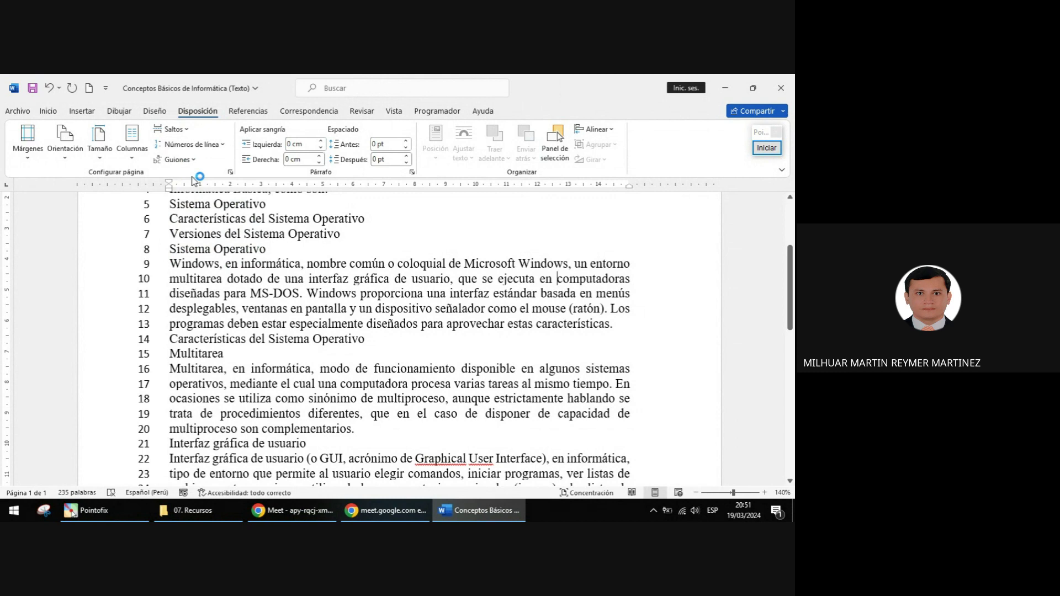
scroll(179, 271, "up", 3)
scroll(179, 272, "down", 1)
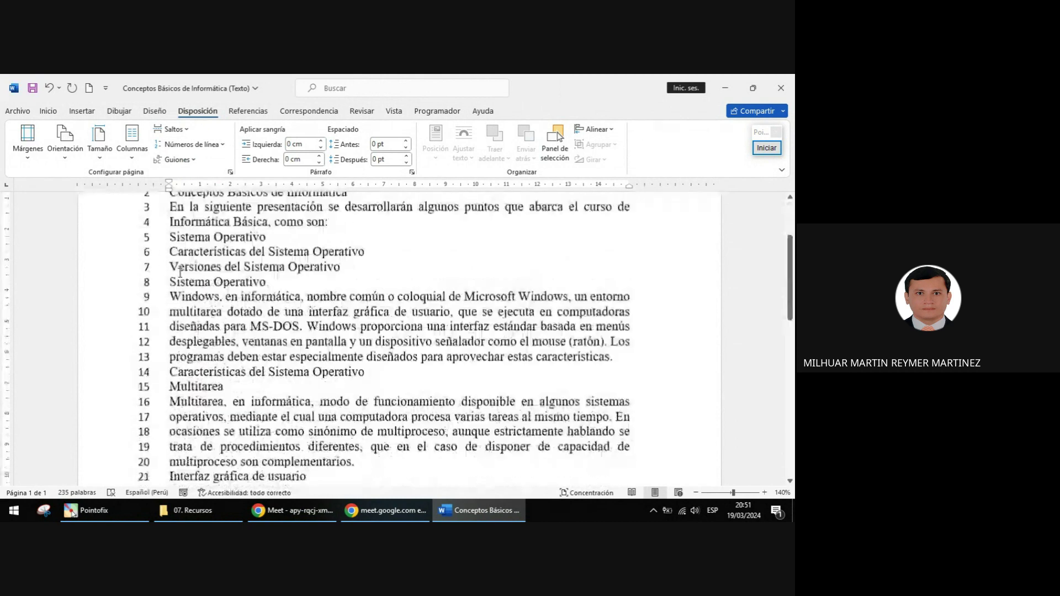
scroll(180, 272, "down", 9)
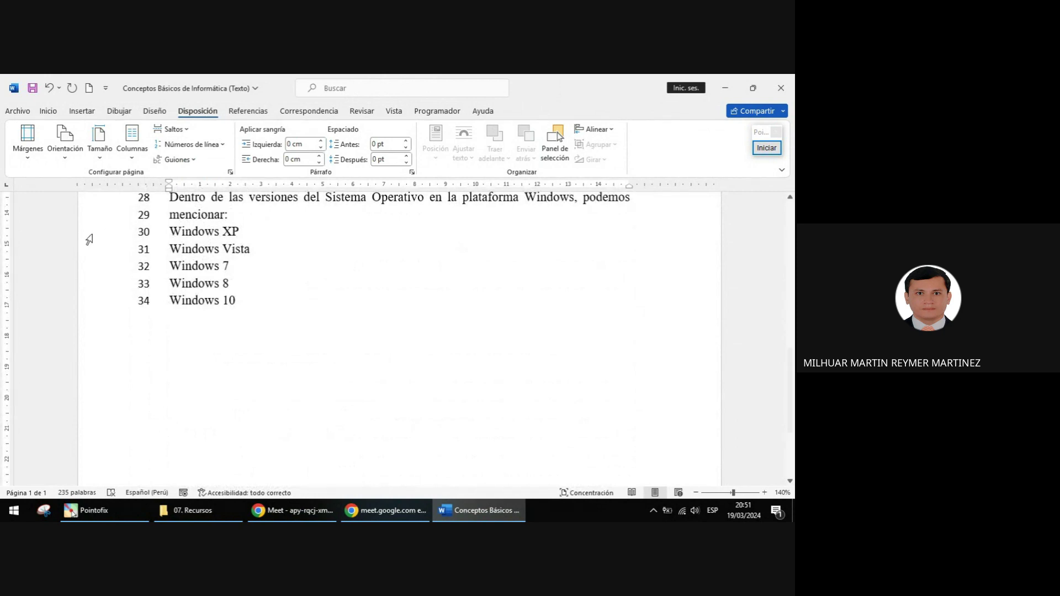
Step: Examine the available text styles, such as Título 1 and Título 2, against the document's numbered lines
left_click(48, 111)
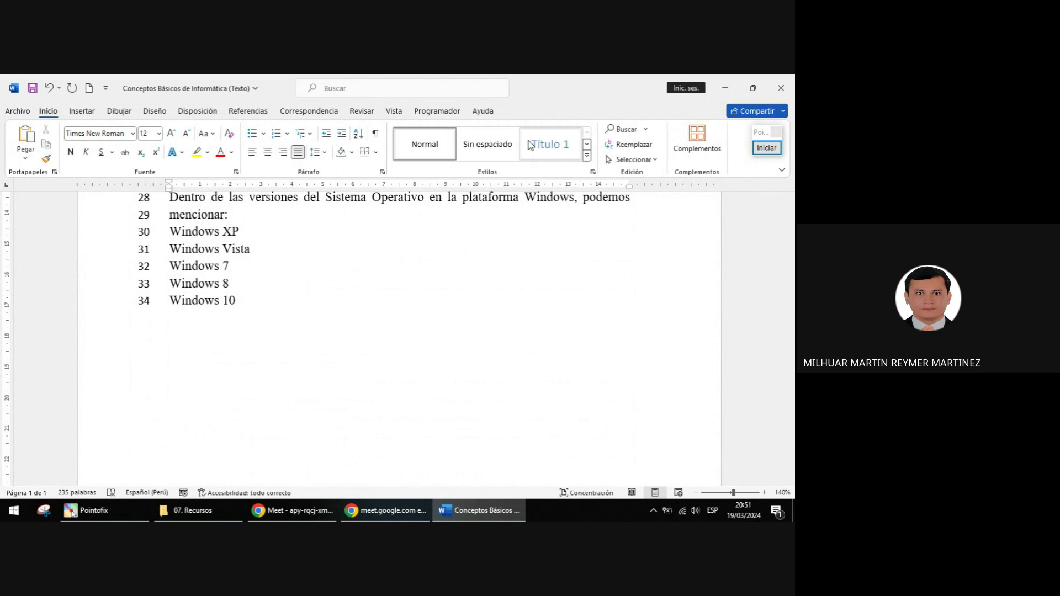
left_click(587, 156)
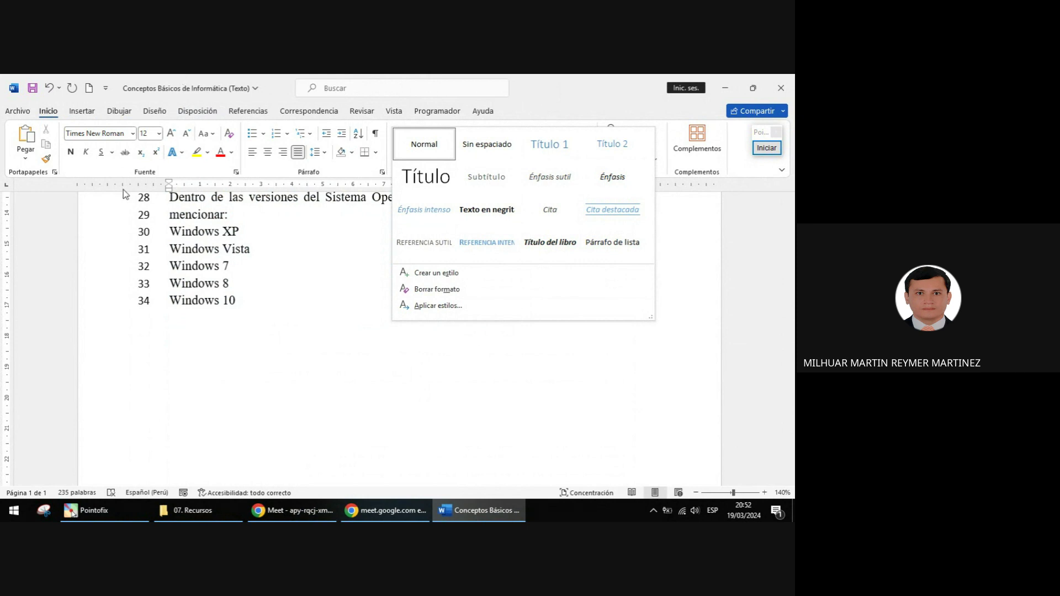
left_click(164, 298)
scroll(164, 294, "up", 5)
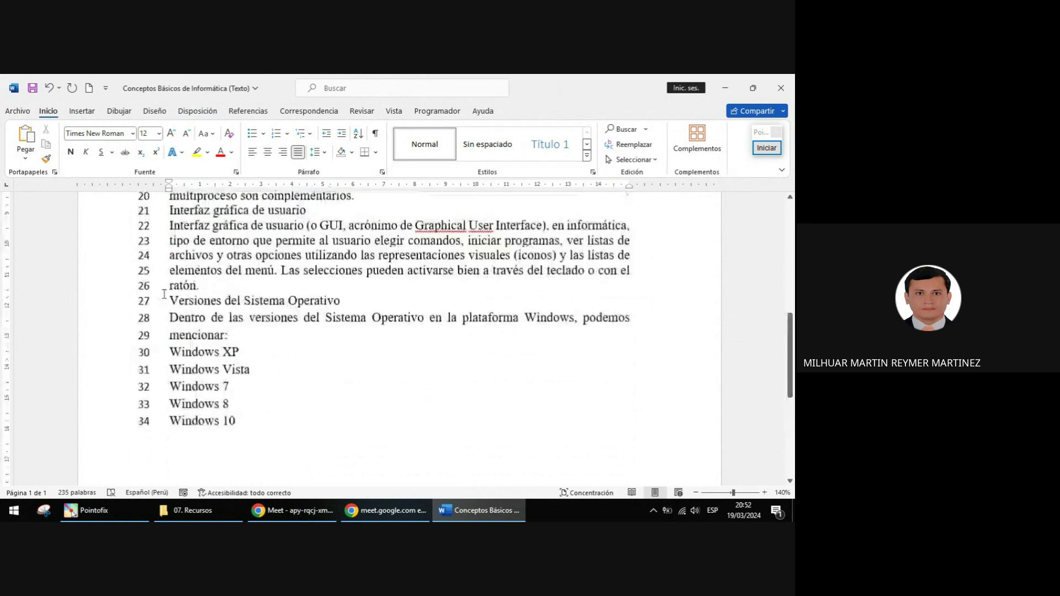
scroll(164, 293, "up", 6)
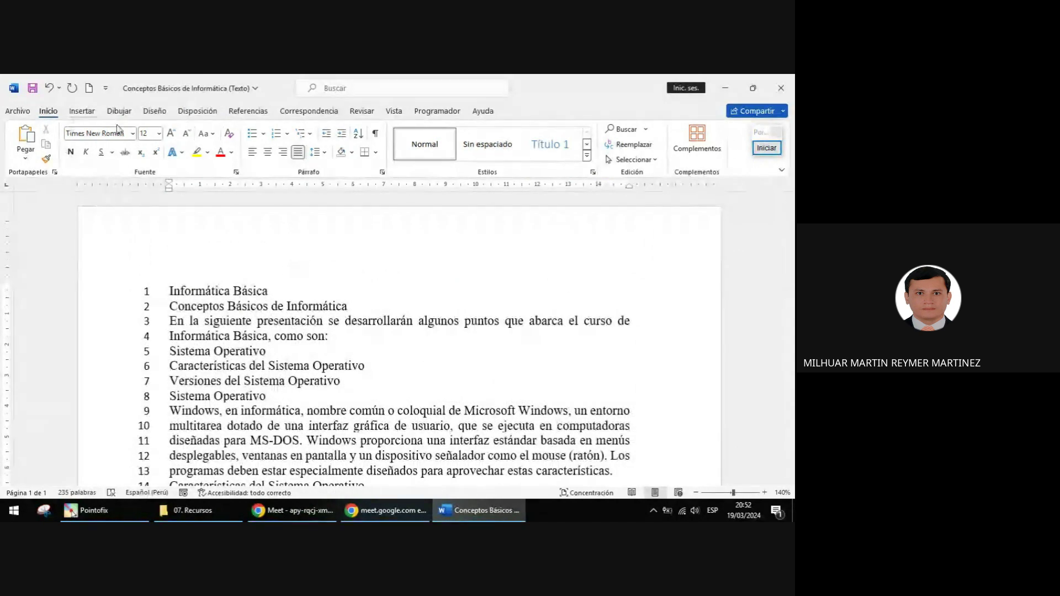
left_click(587, 156)
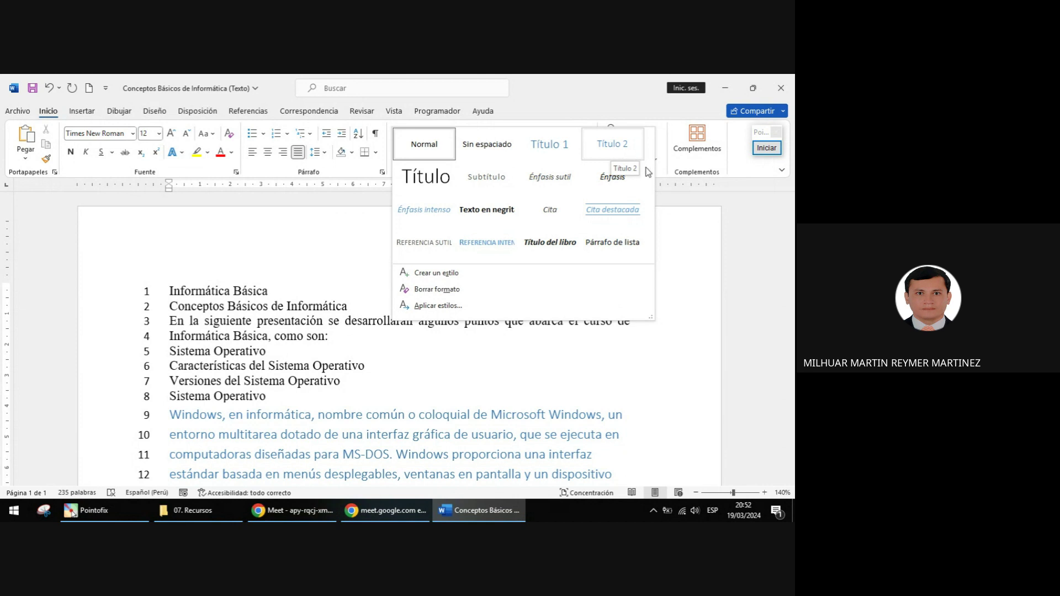
left_click(149, 303)
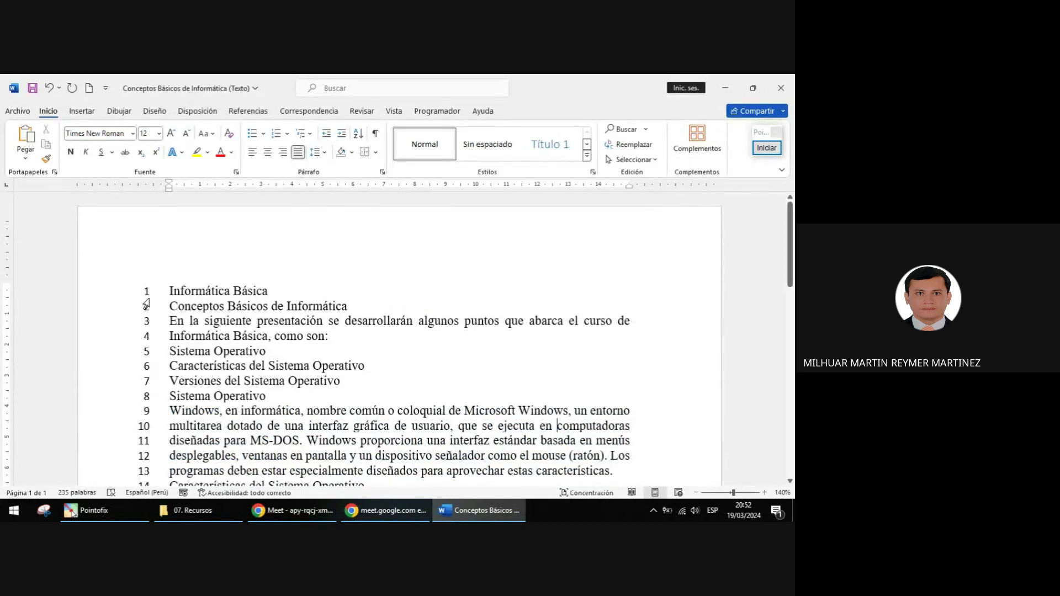
left_click(92, 297)
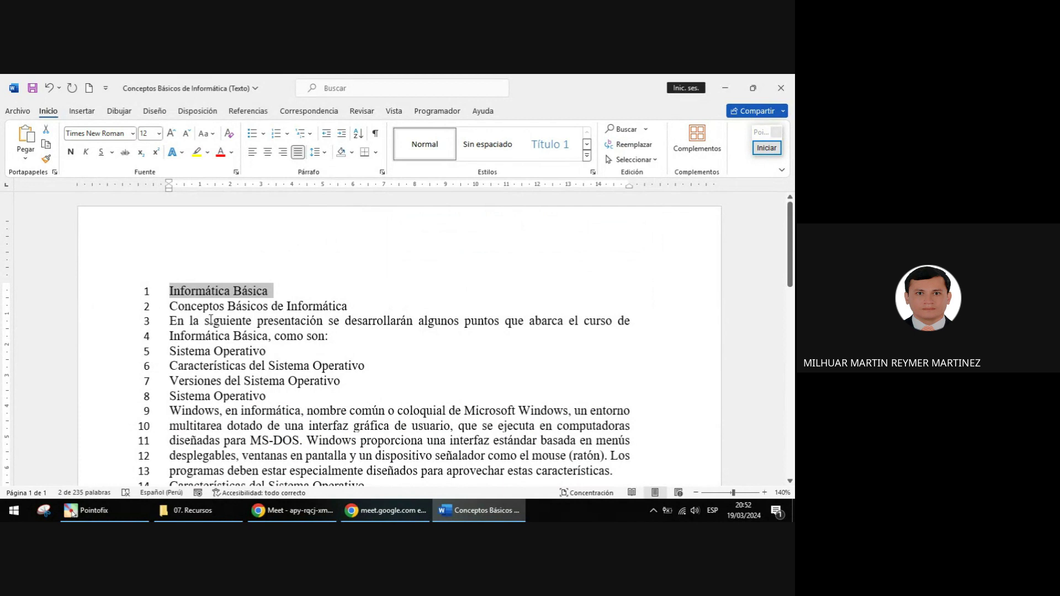
left_click(318, 343)
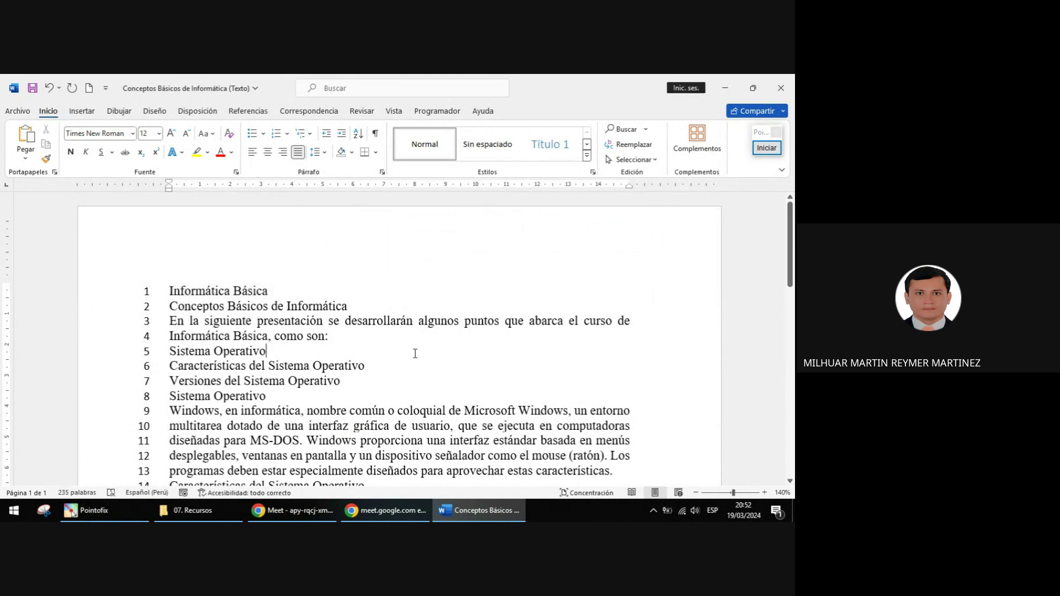
Step: Place the Word window side by side with the Meet call and widen it over the participant tiles
key("super+Left")
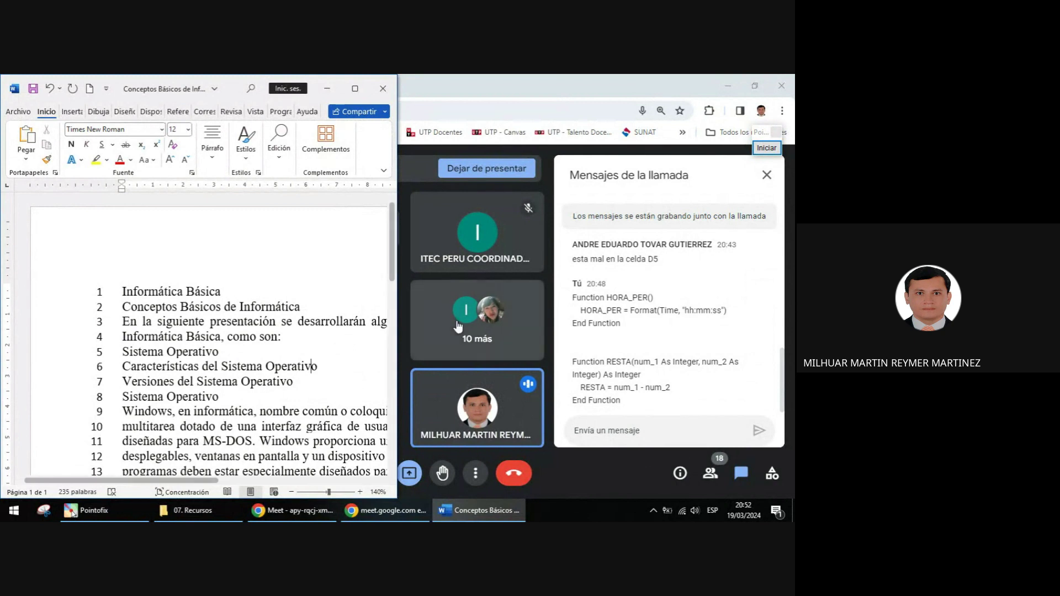
left_click_drag(397, 172, 561, 172)
left_click(186, 112)
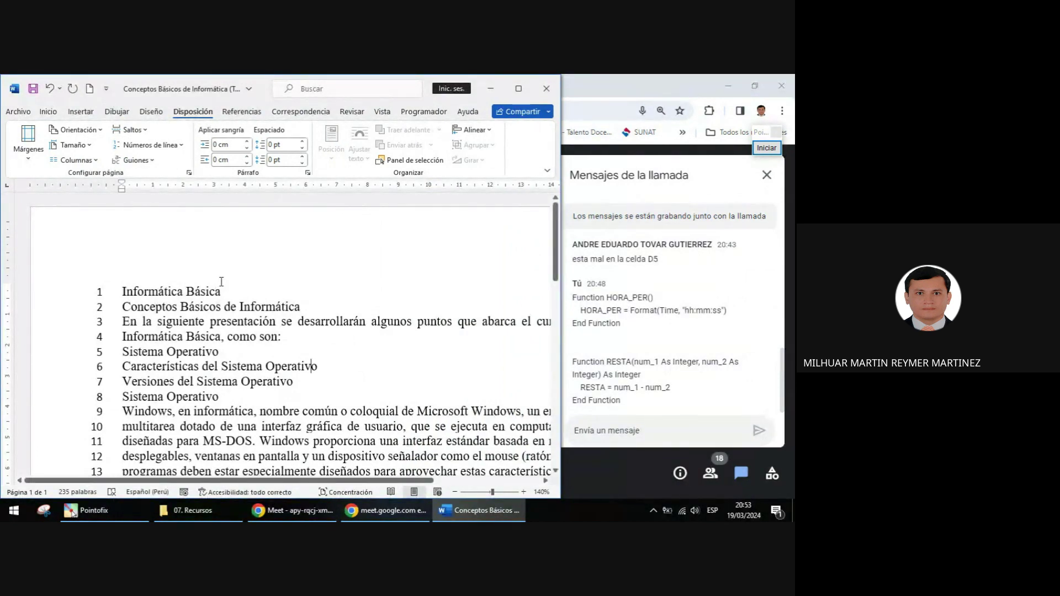
Step: Apply the Título 1 style to the Informática Básica heading on line 1
left_click_drag(223, 289, 109, 289)
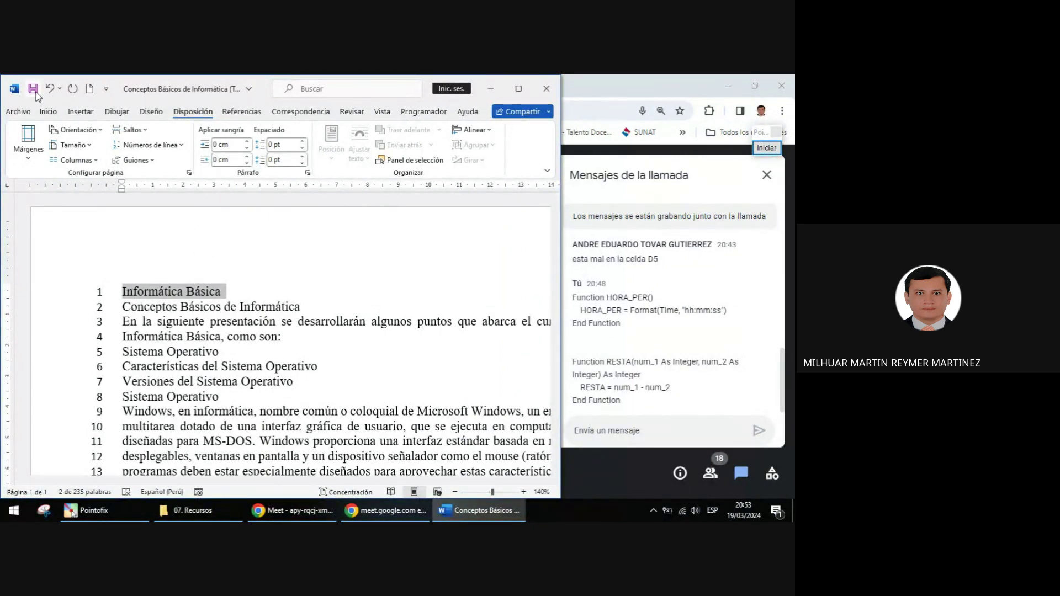
left_click(49, 111)
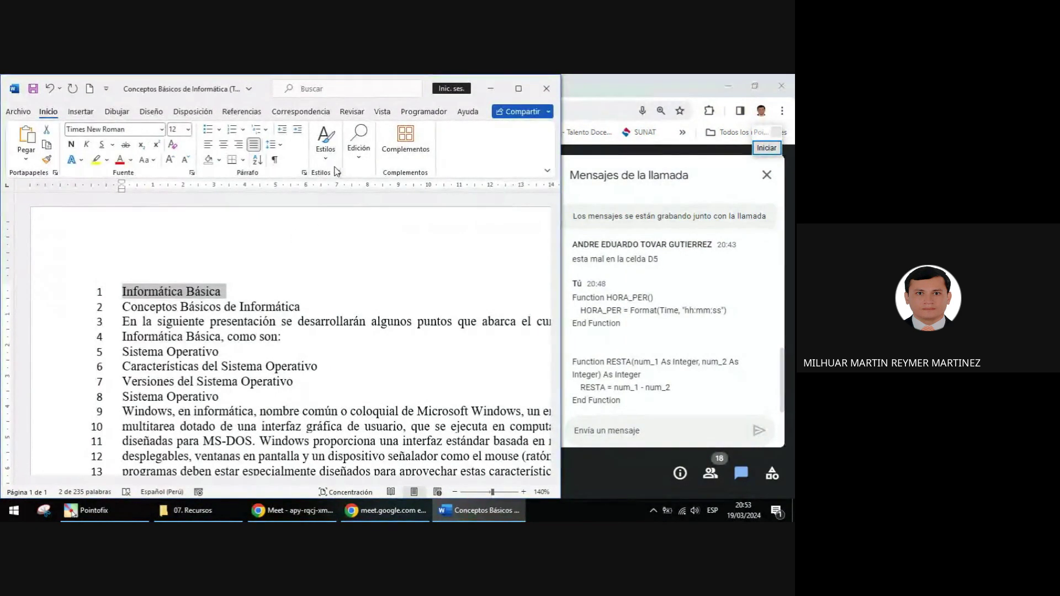
left_click(327, 144)
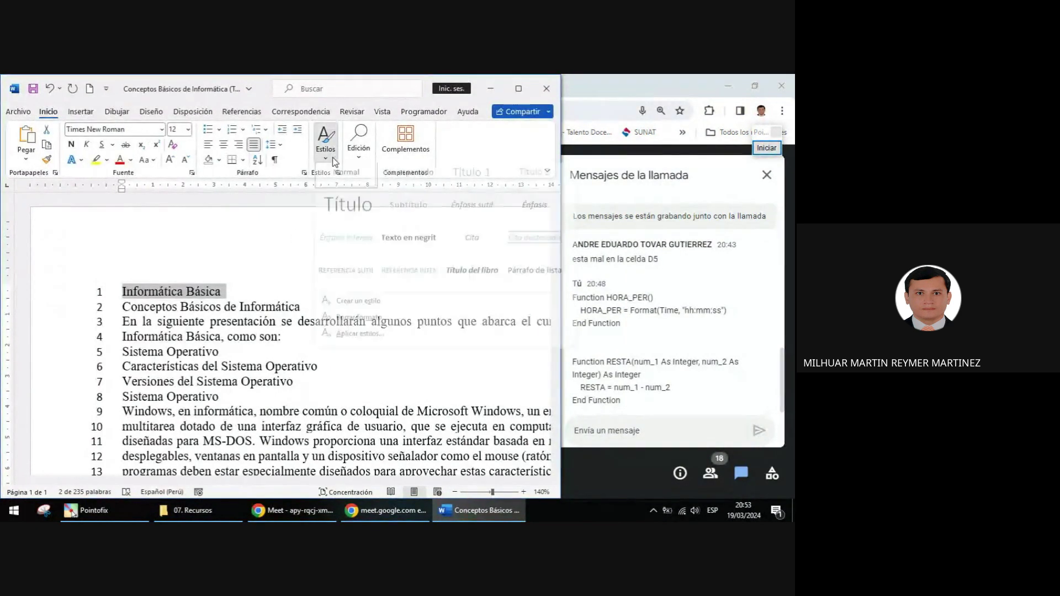
left_click(470, 181)
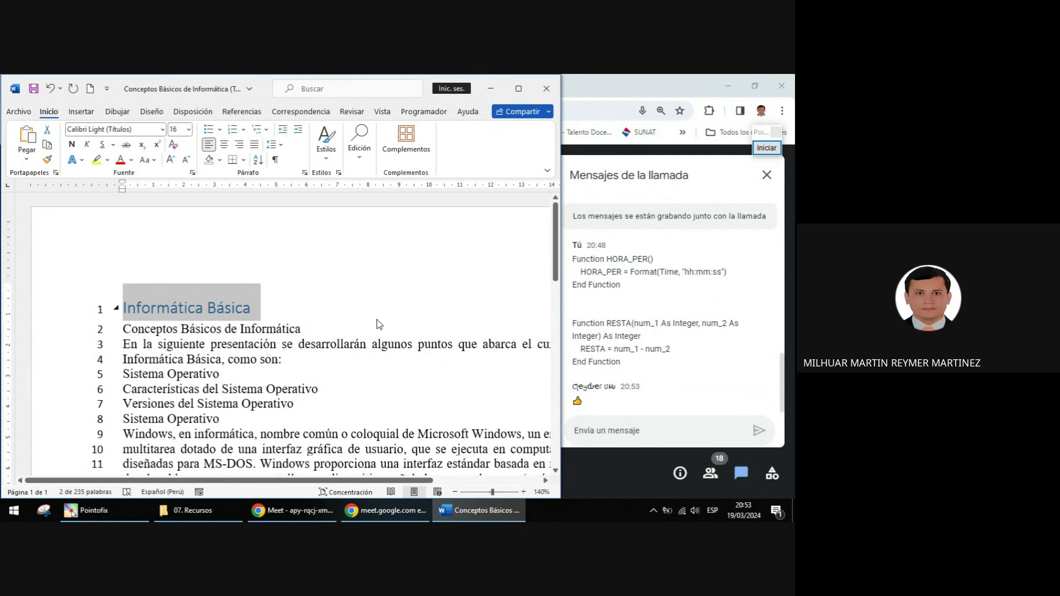
left_click(413, 319)
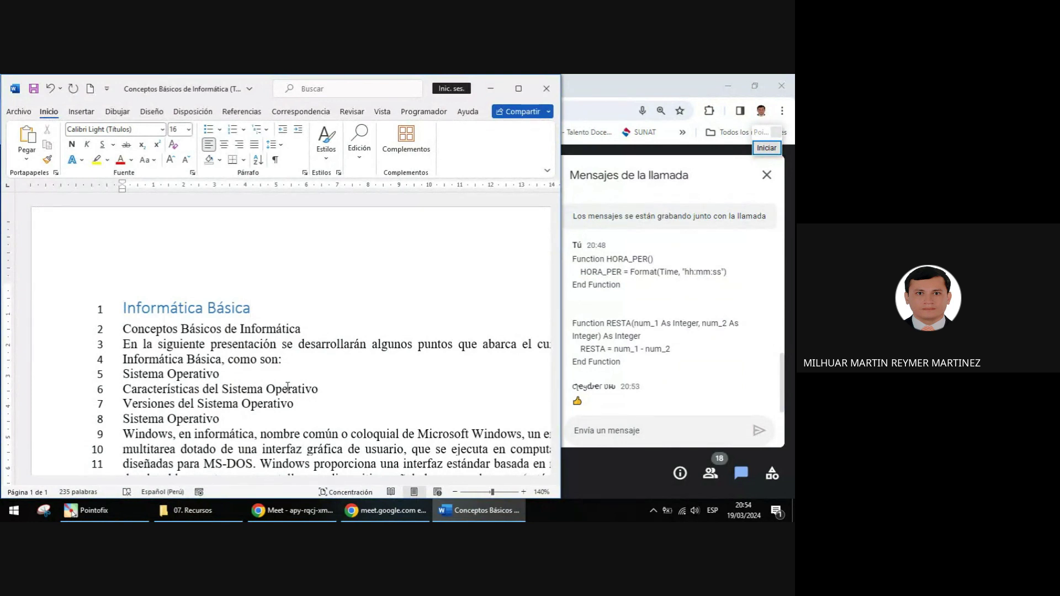
Step: Apply the Título 2 style to the Conceptos Básicos de Informática heading on line 2
left_click(62, 317)
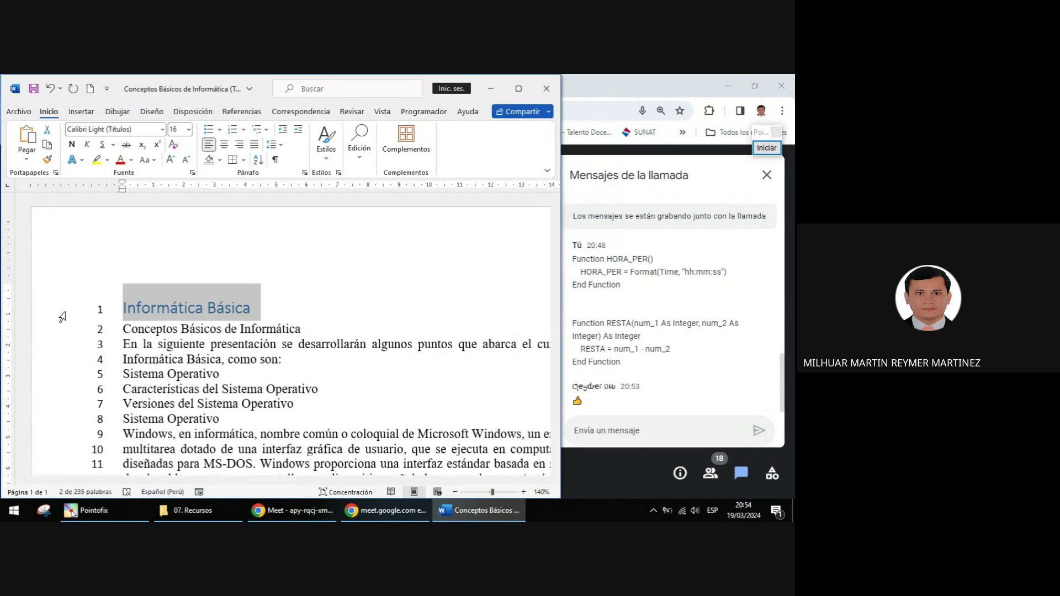
left_click(64, 331)
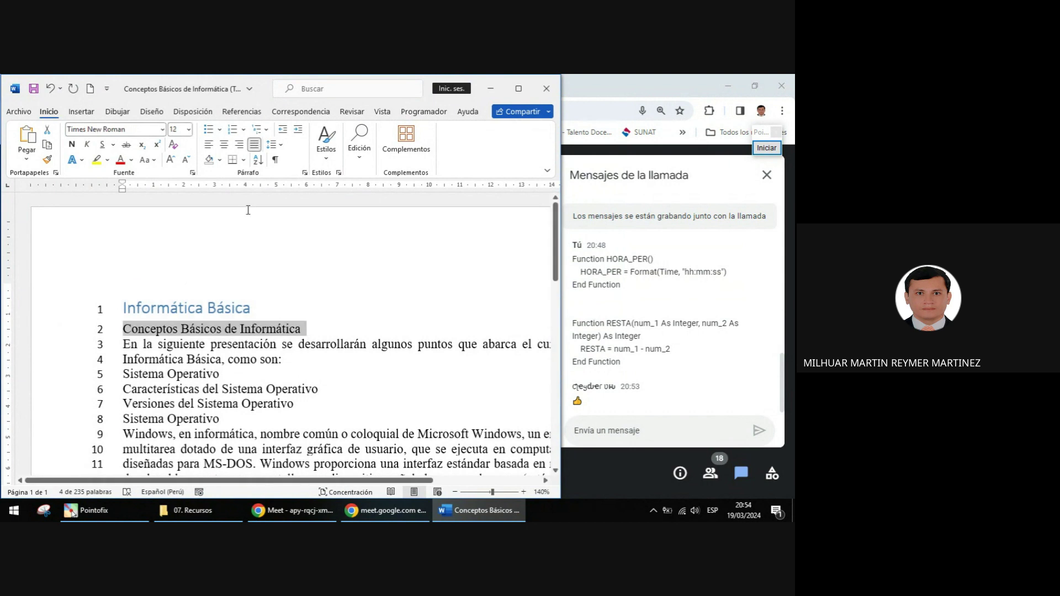
left_click(325, 149)
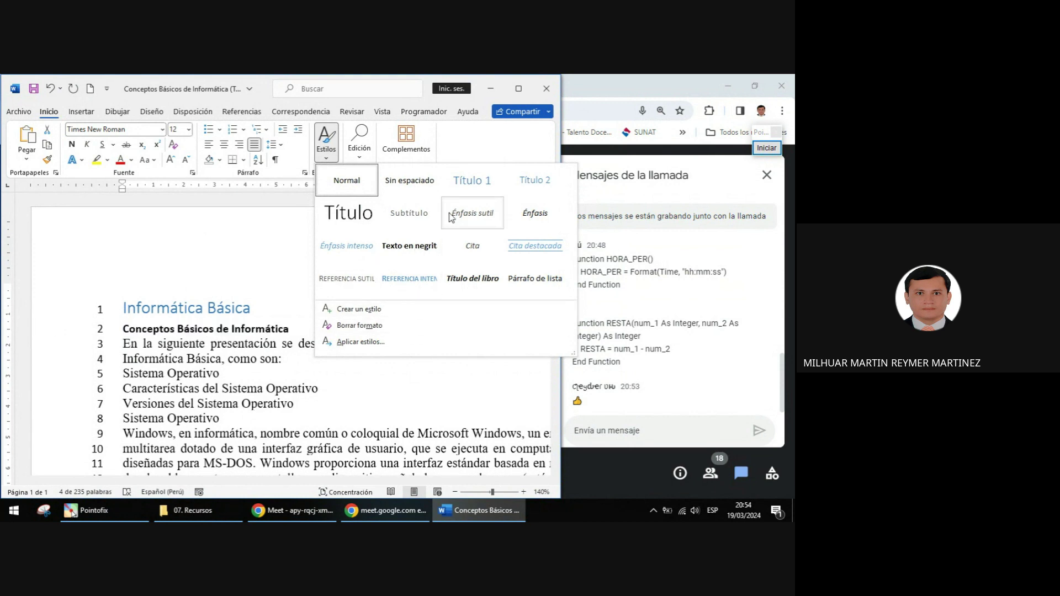
left_click(535, 181)
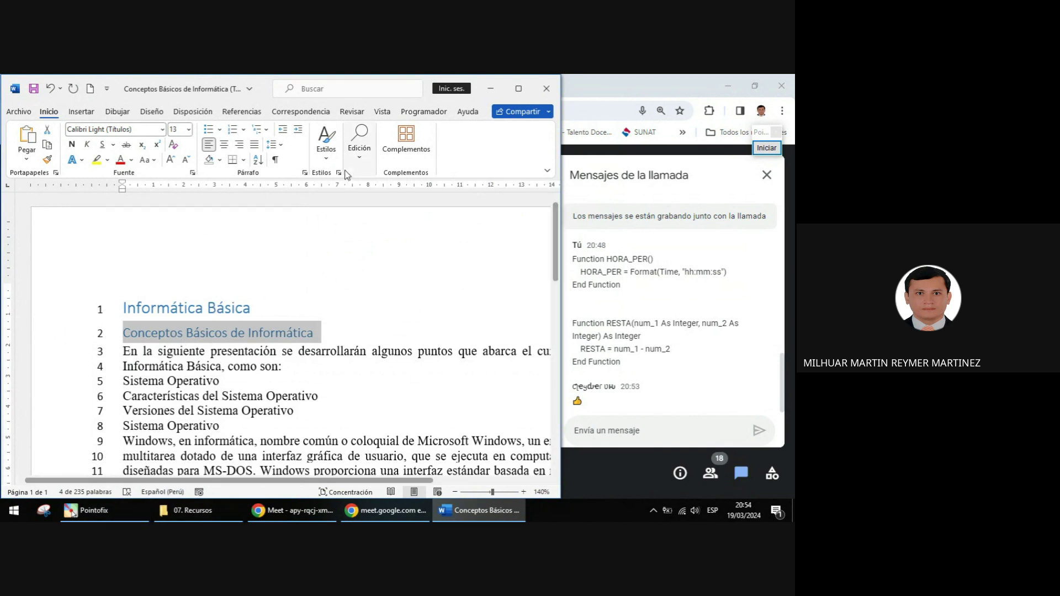
left_click(367, 156)
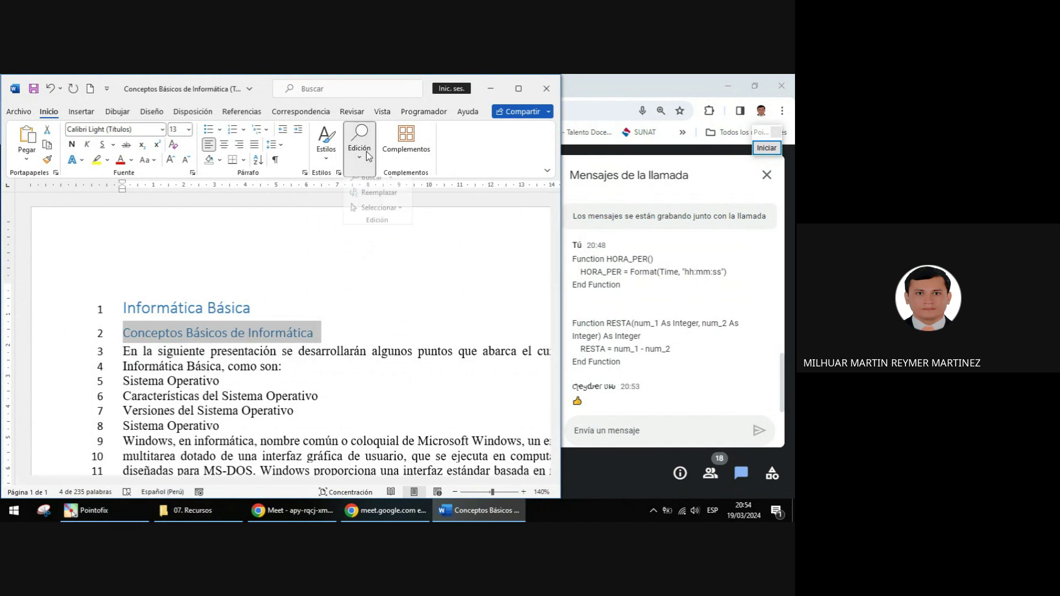
left_click(386, 206)
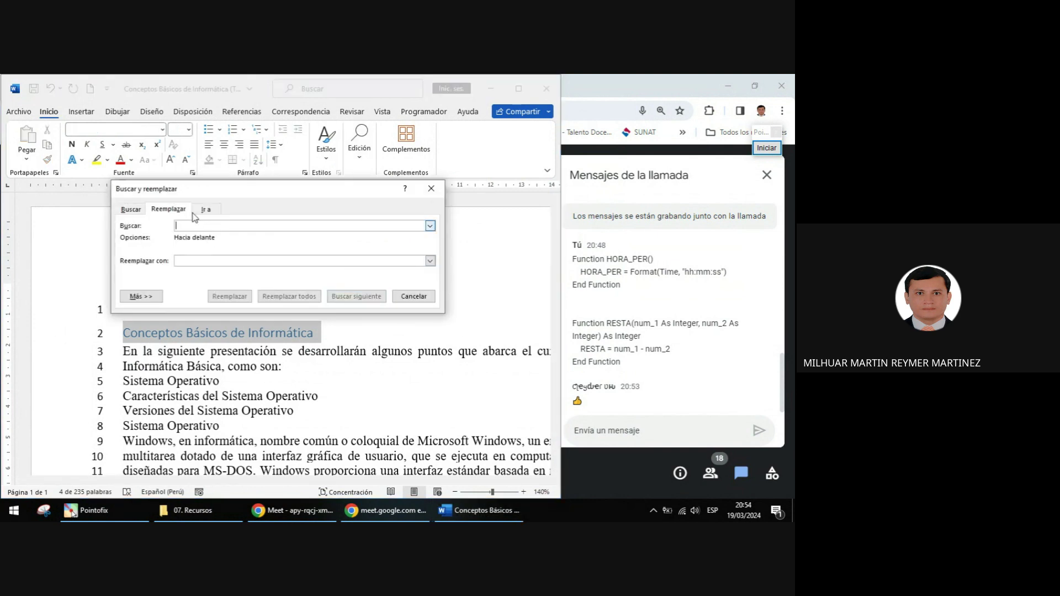
left_click(413, 296)
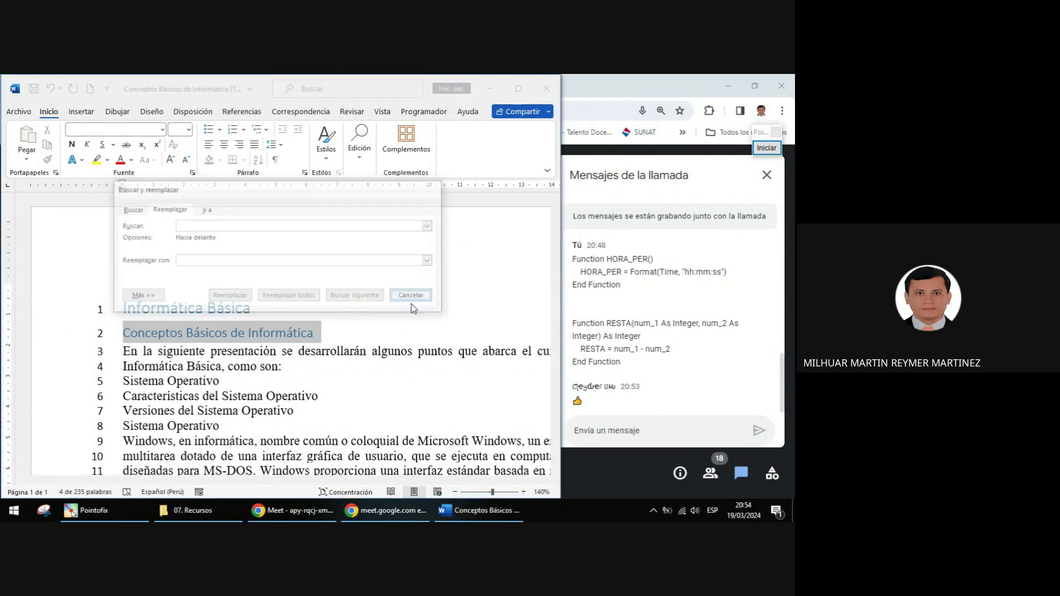
left_click(358, 163)
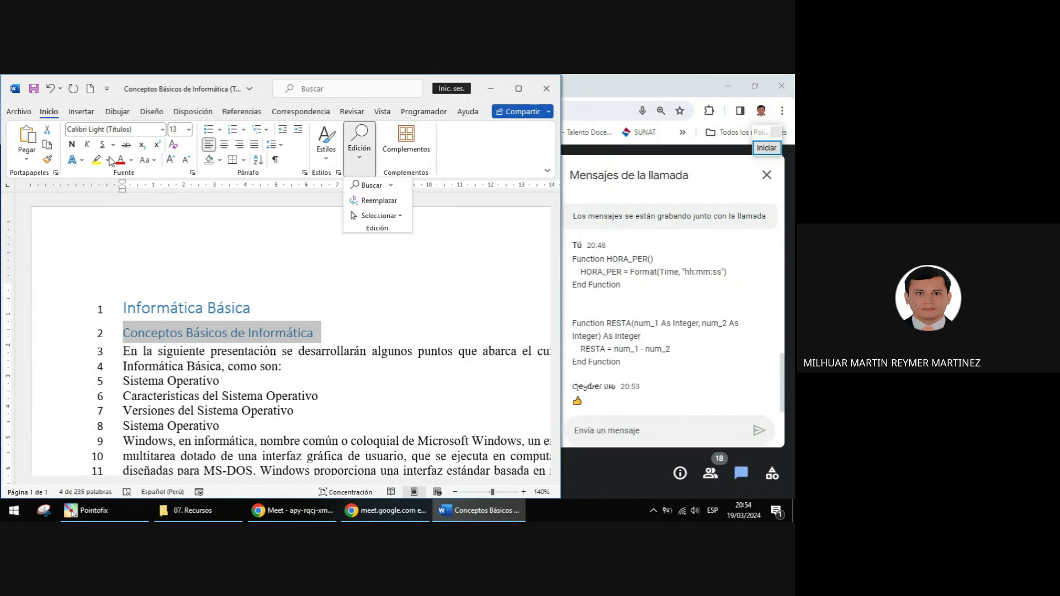
left_click(327, 158)
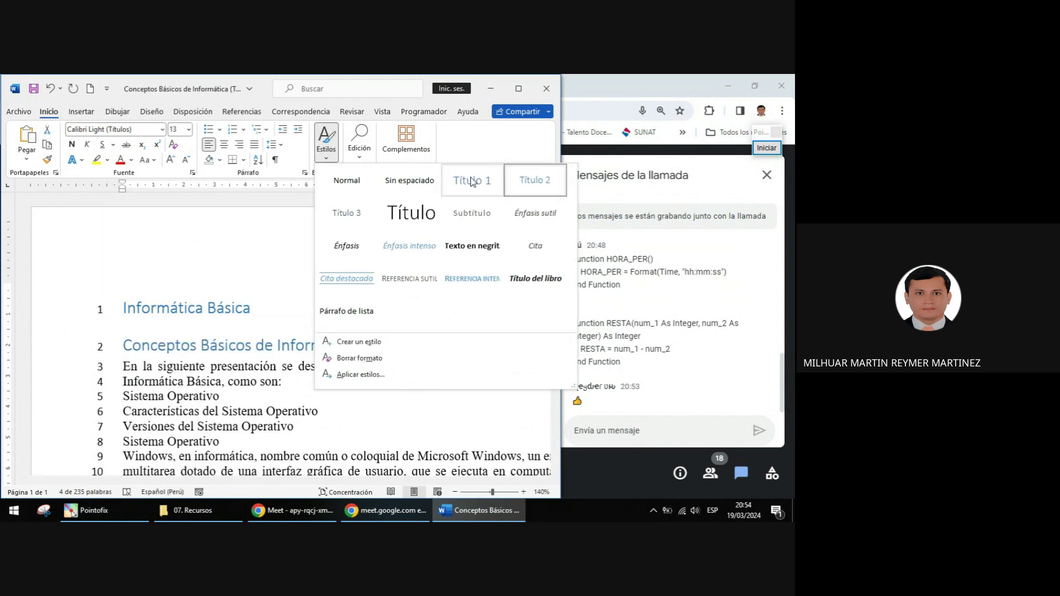
left_click(234, 391)
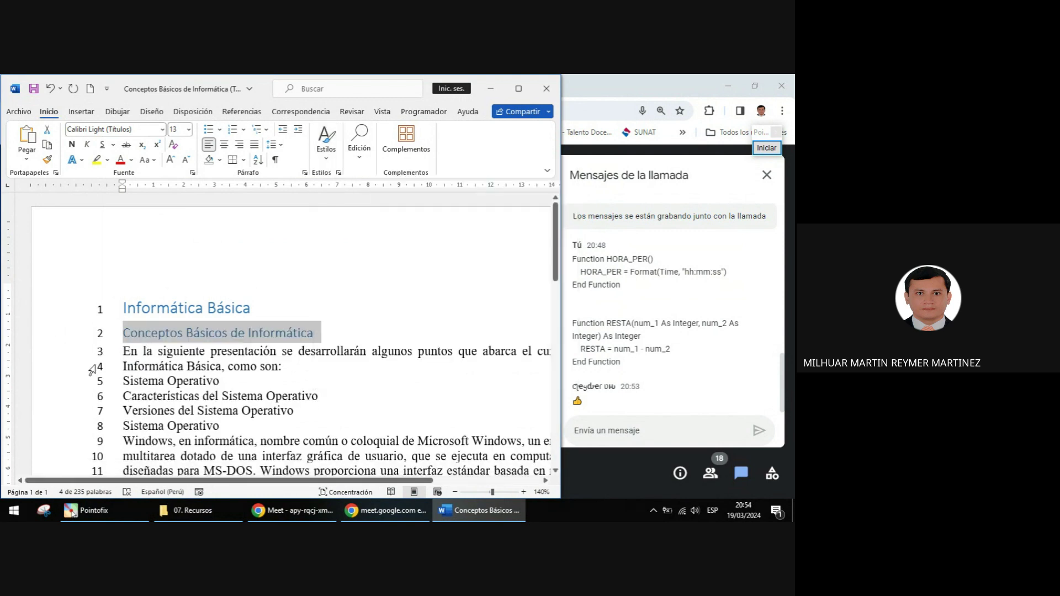
Step: Look through the numbered lines at 120% zoom and compare the styled headings on lines 1 and 2
left_click(64, 381)
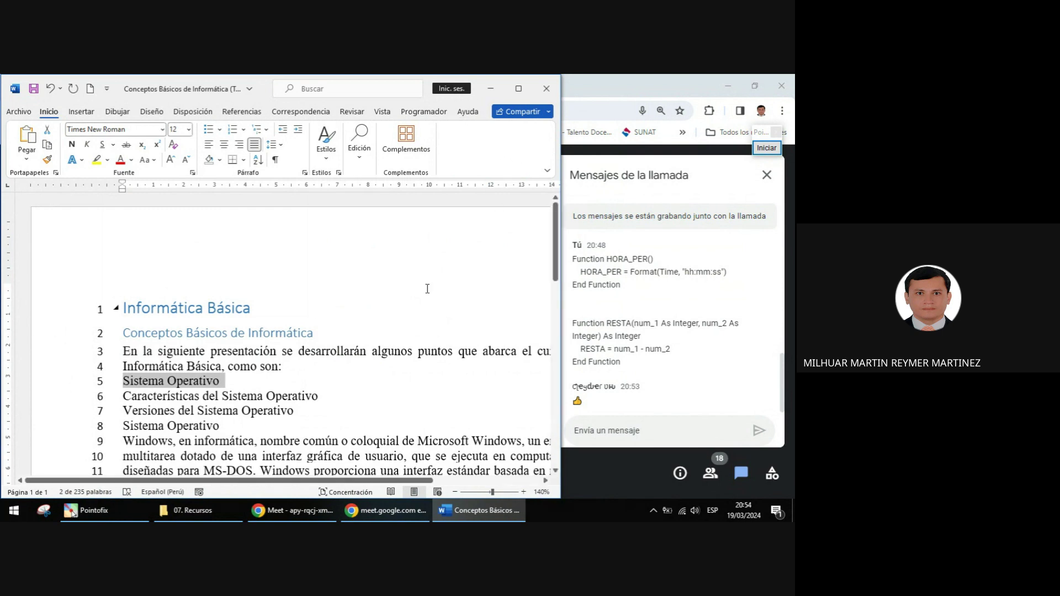
scroll(428, 282, "down", 3)
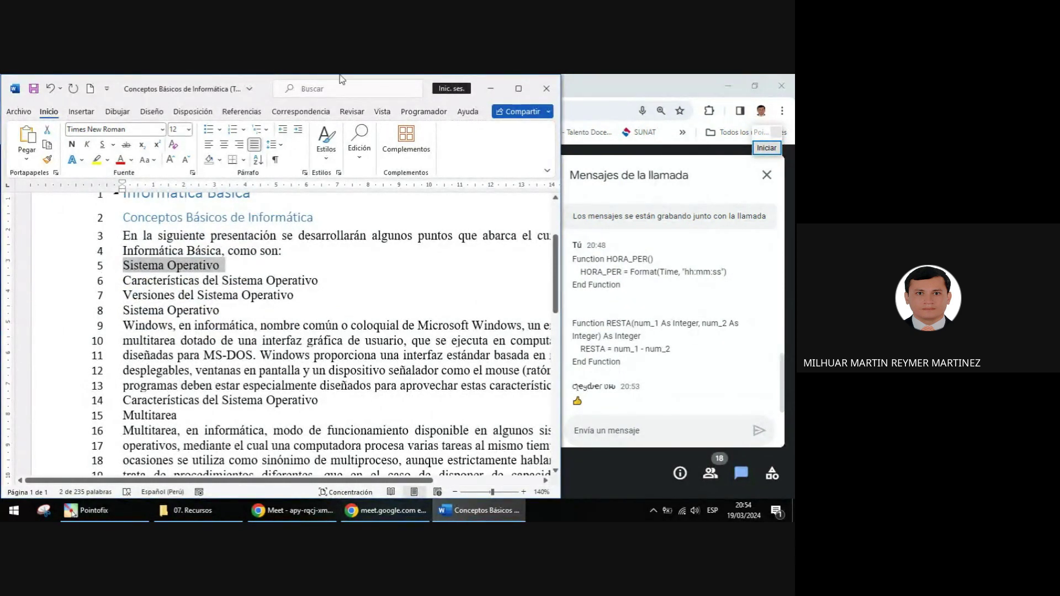
scroll(332, 303, "down", 1)
scroll(332, 303, "down", 1)
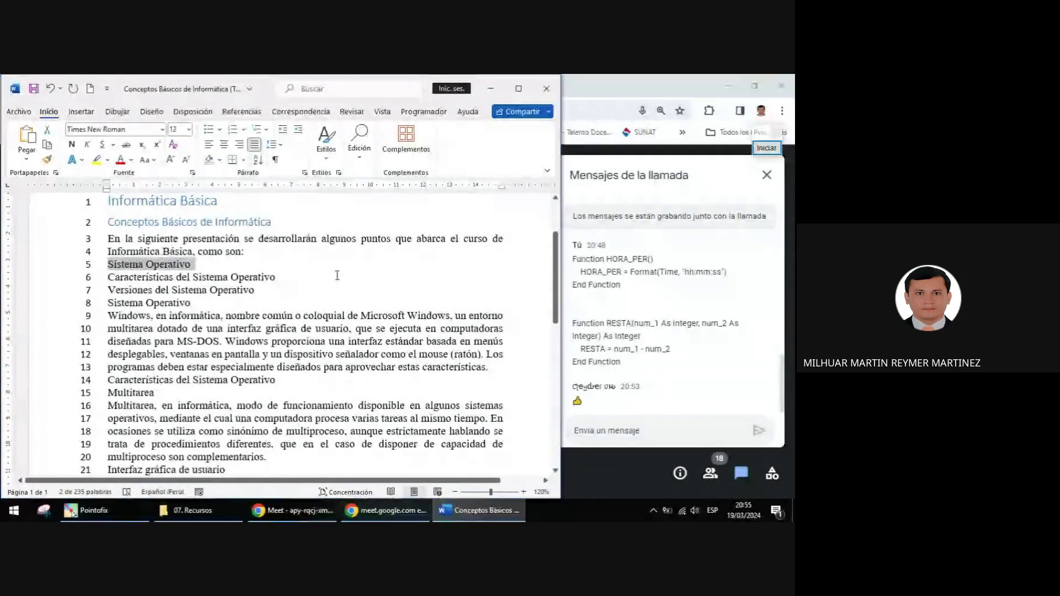
scroll(276, 232, "up", 1)
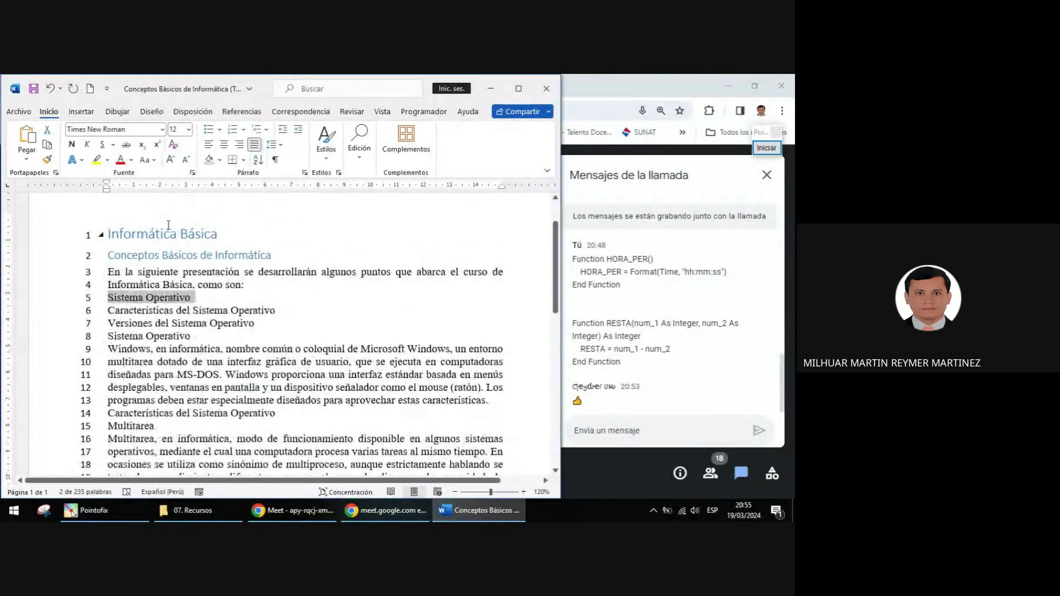
left_click(53, 237)
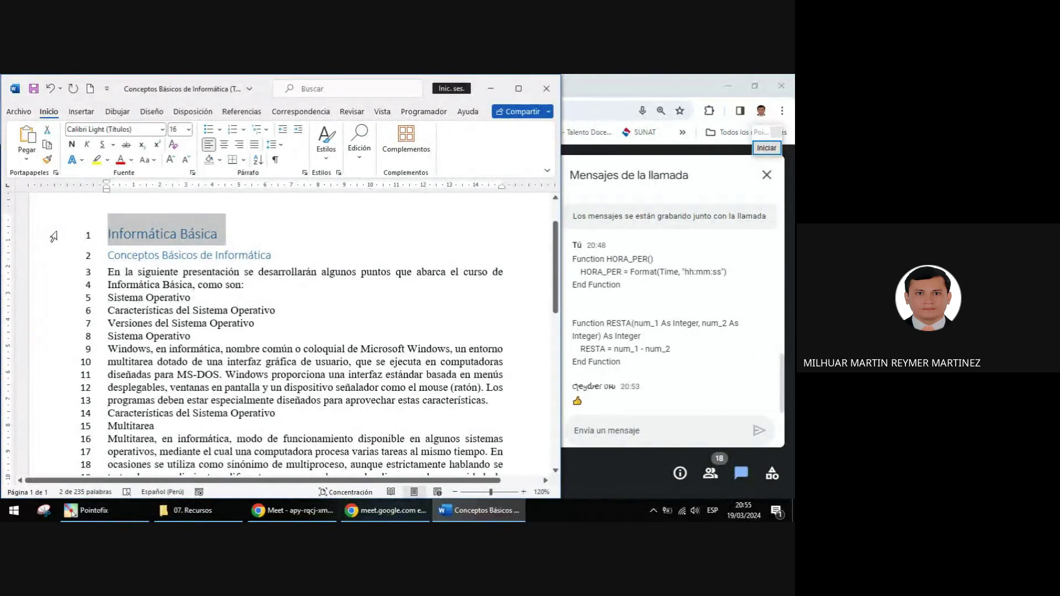
left_click(58, 260)
left_click(52, 239)
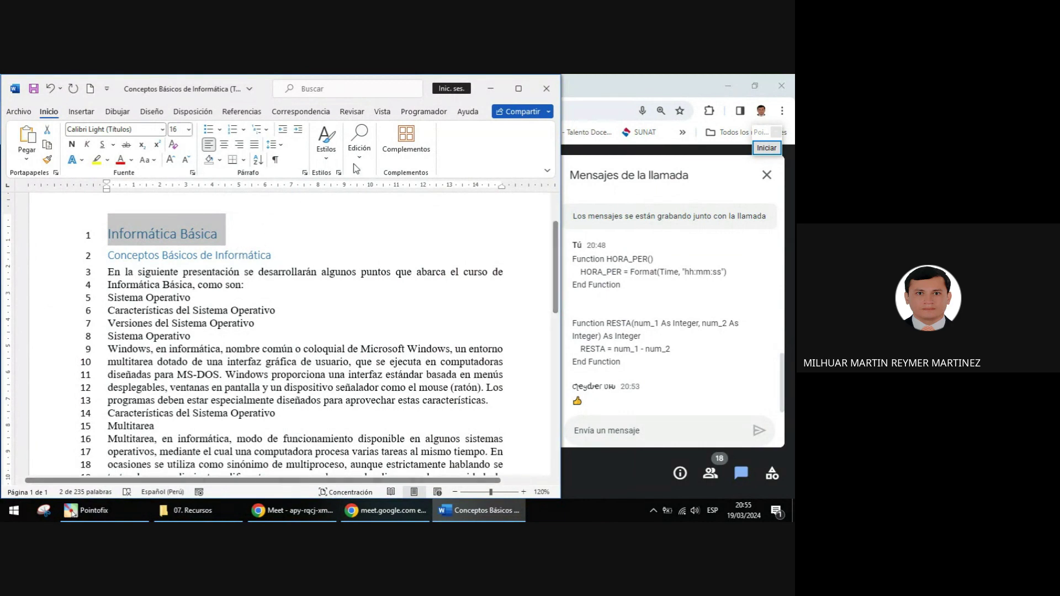
Step: Preview the available text styles on the Informática Básica heading without applying any of them
left_click(327, 151)
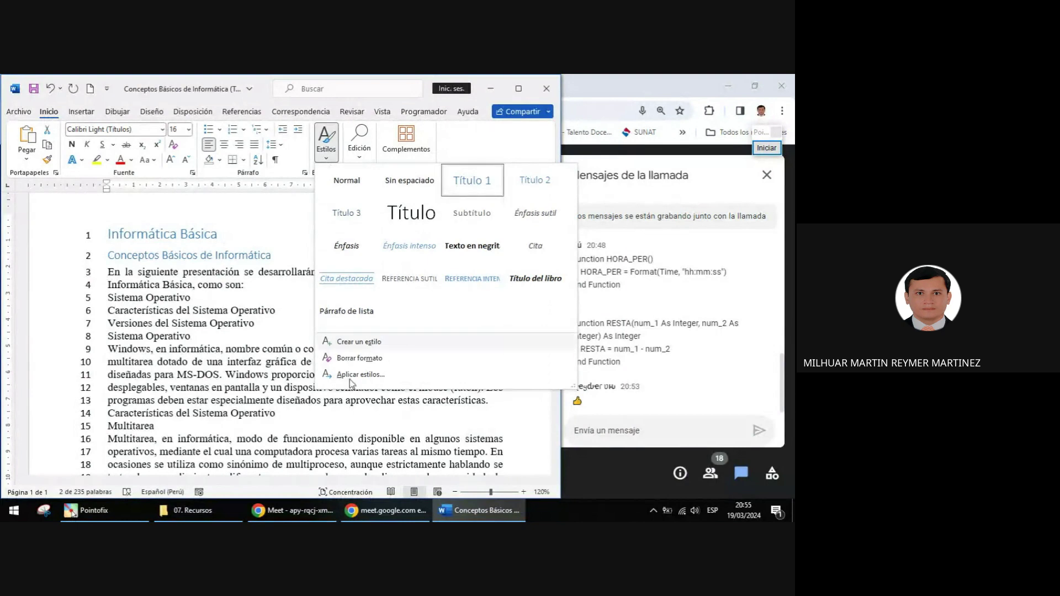
left_click(286, 248)
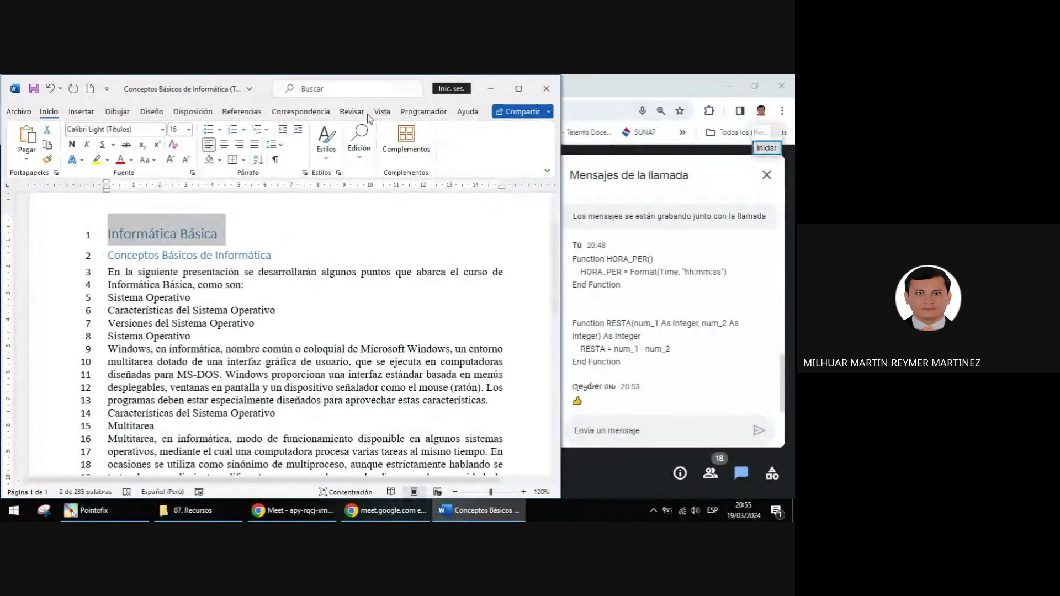
left_click(331, 157)
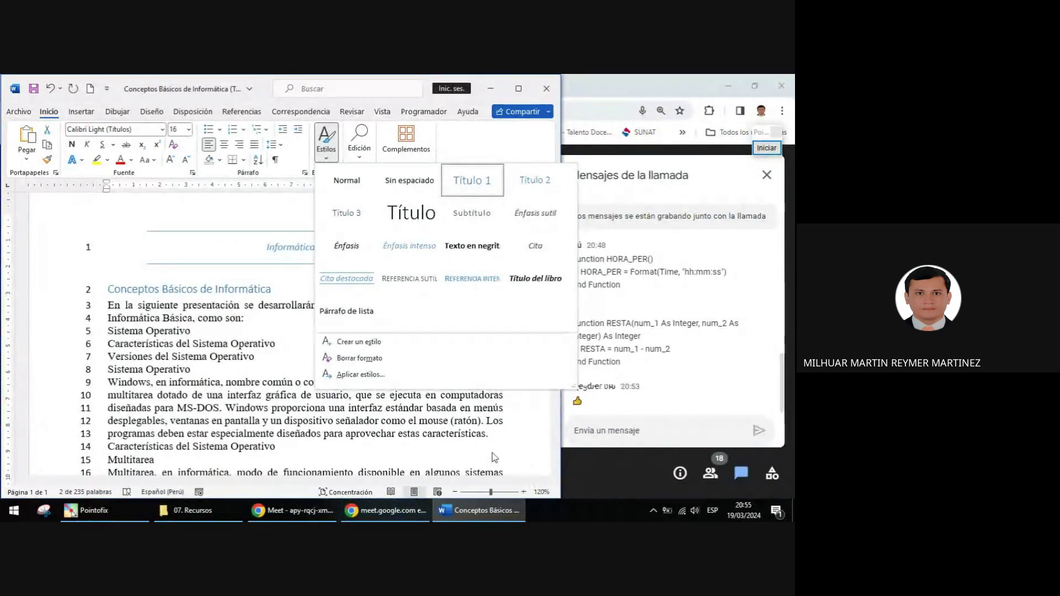
left_click(353, 155)
left_click(330, 153)
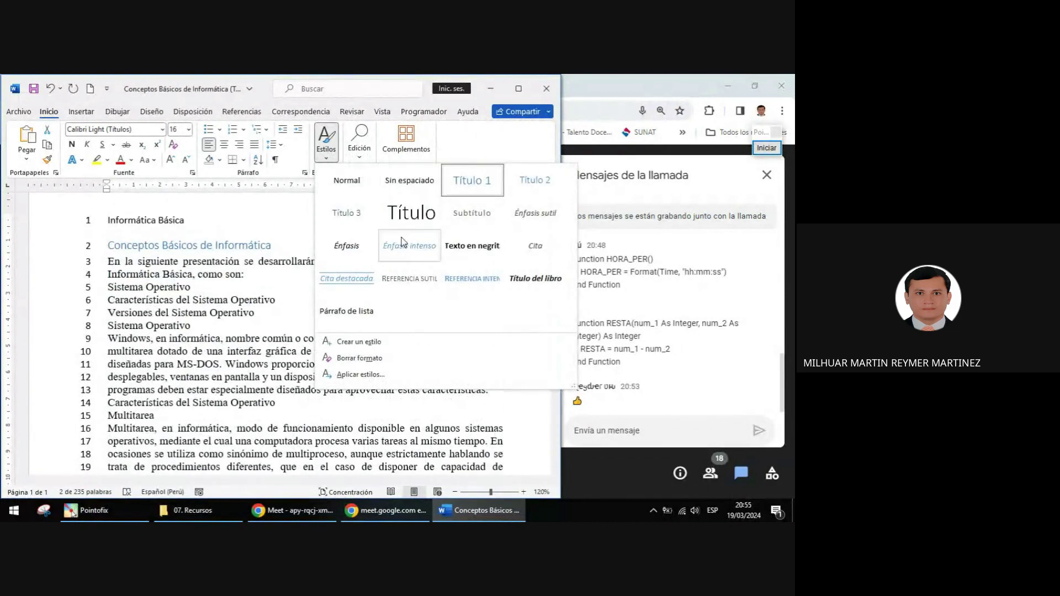
Step: Maximize the document window and return to the text formatting and style commands
left_click(529, 92)
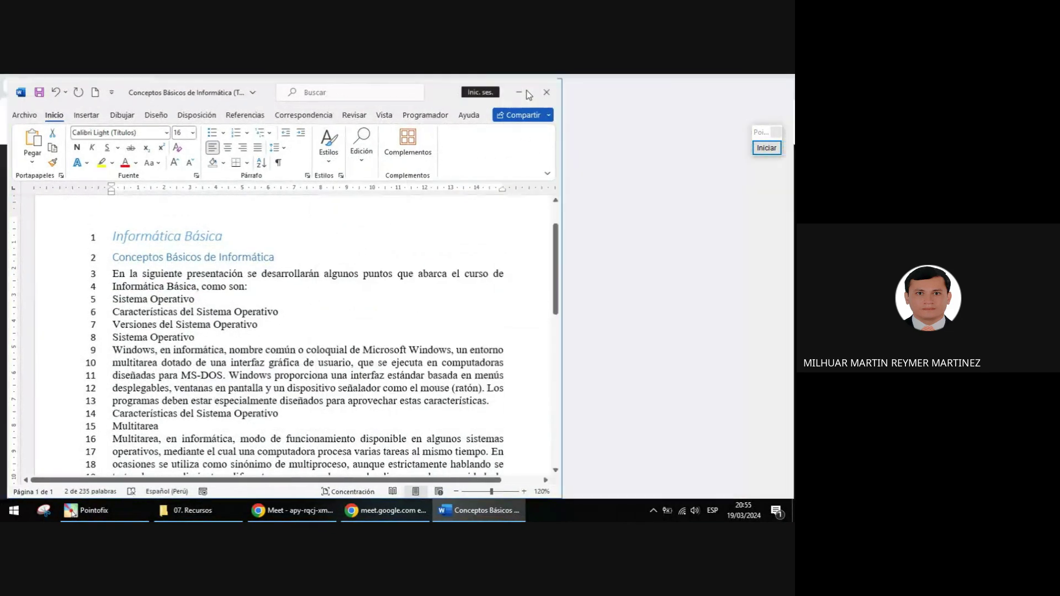
left_click(363, 111)
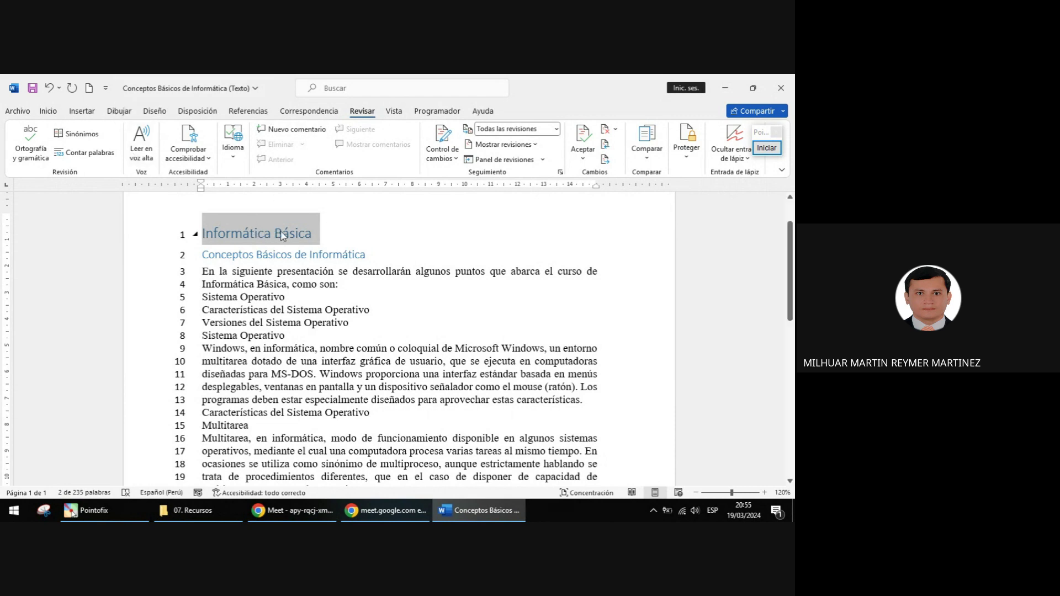
left_click(54, 111)
left_click(588, 161)
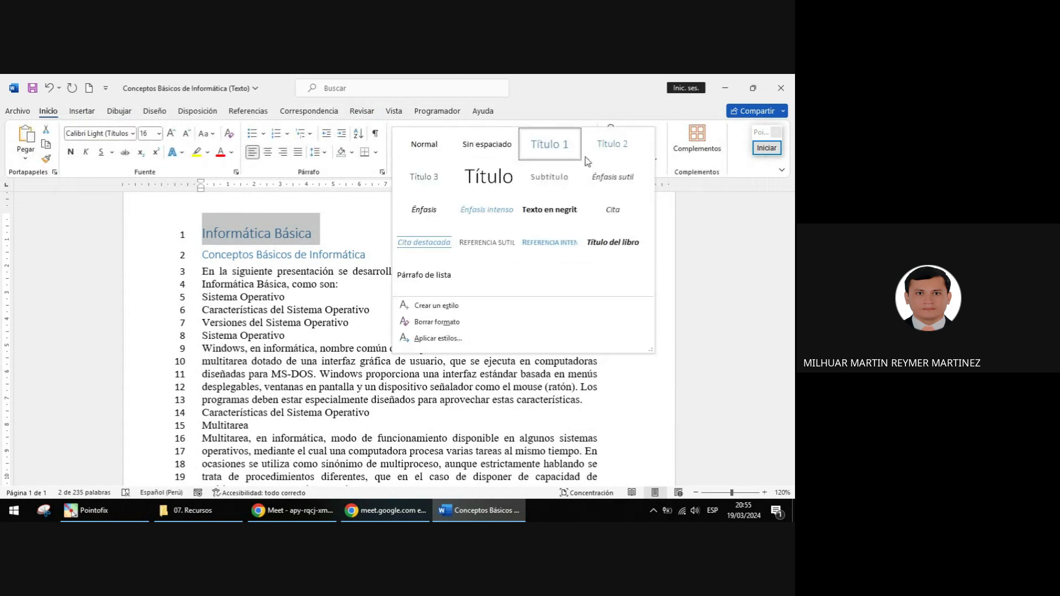
right_click(555, 149)
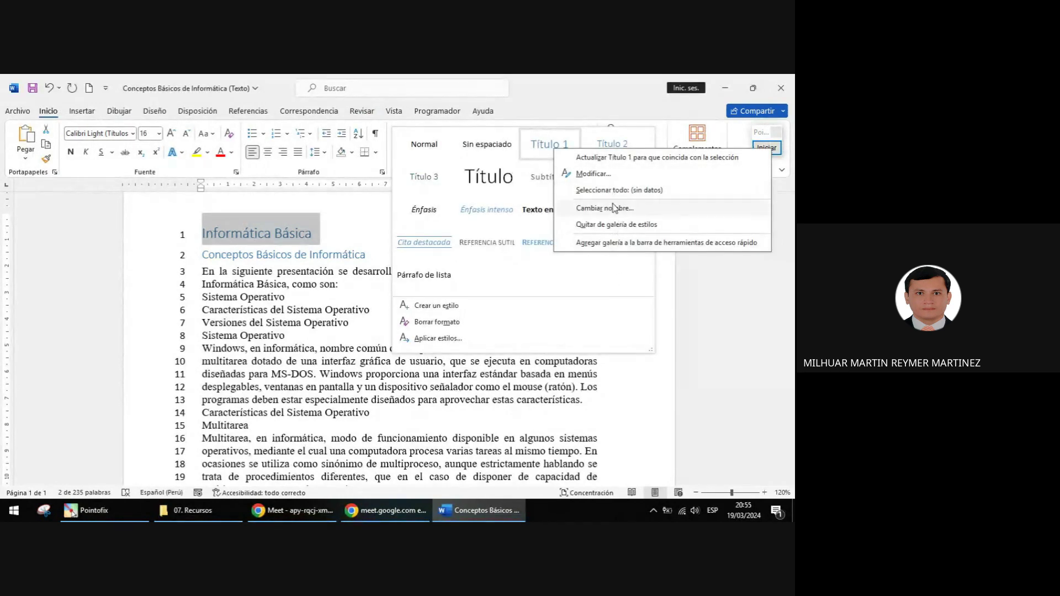
left_click(590, 174)
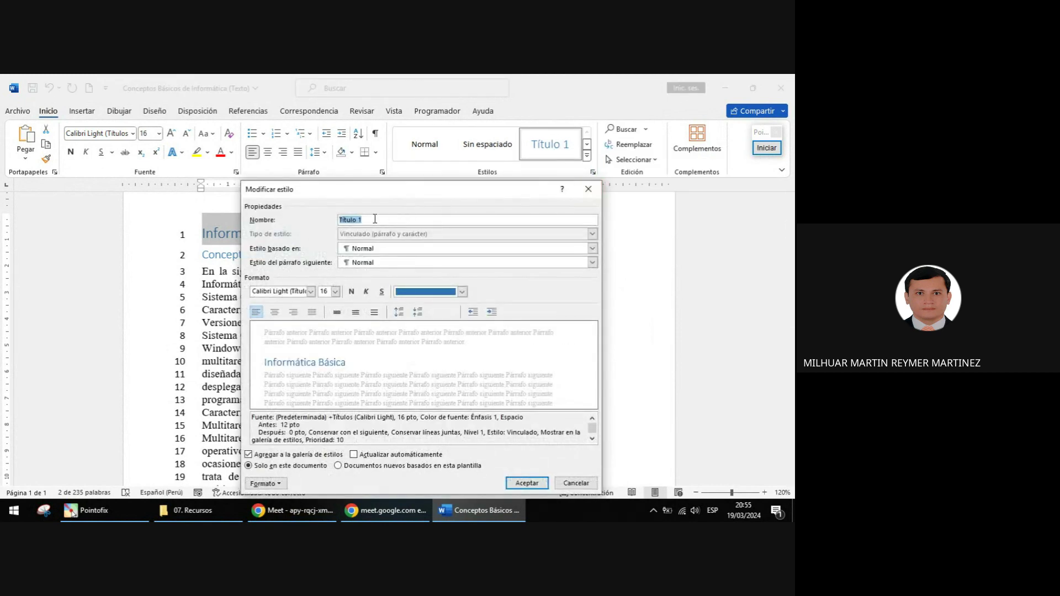
left_click_drag(398, 195, 384, 277)
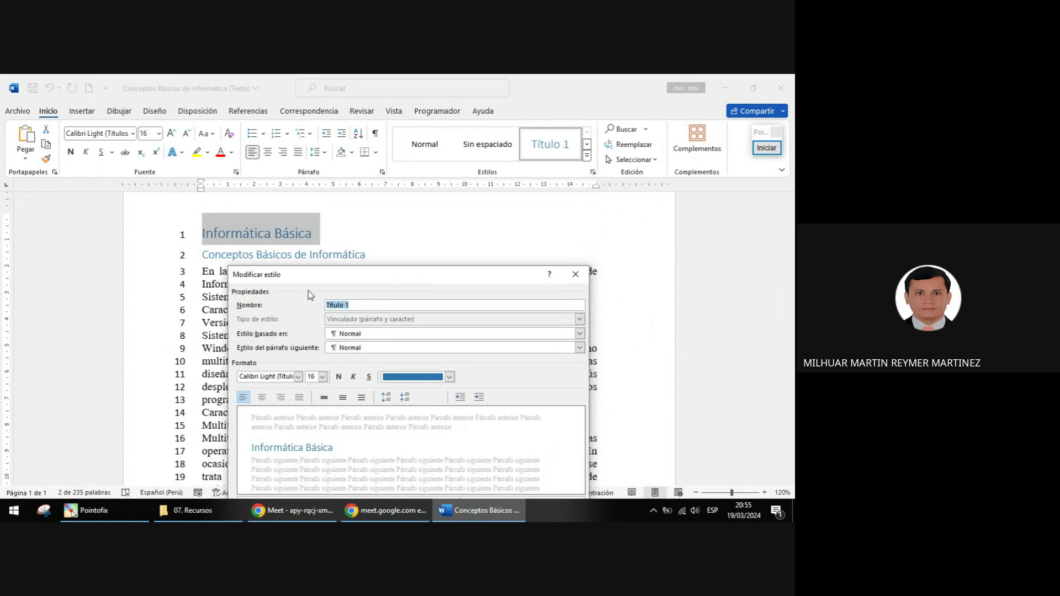
type("S")
key("Escape")
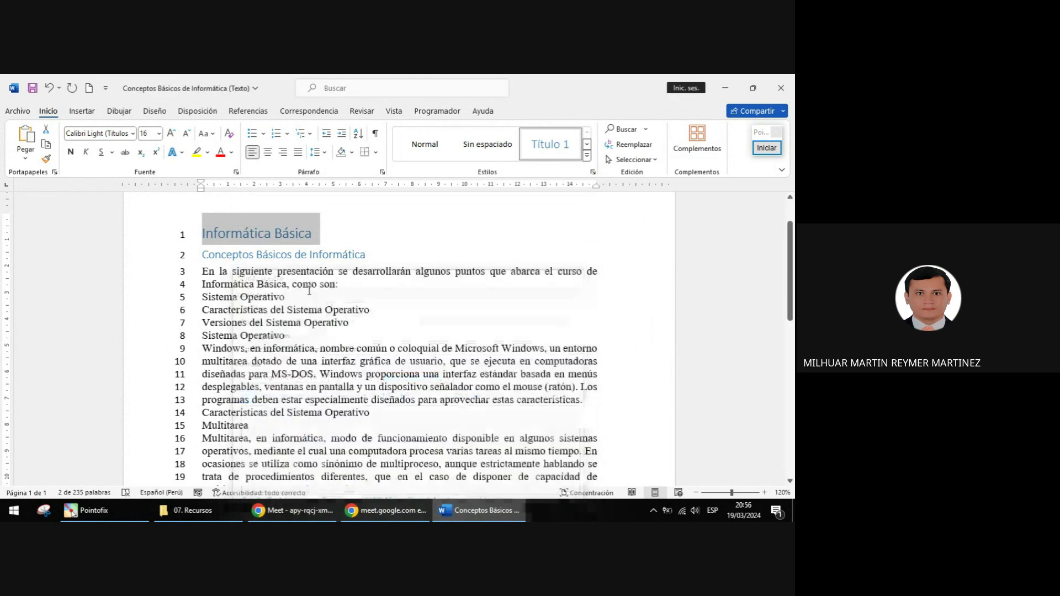
Step: Try modifying the Título 1 style to Times New Roman, size 14, with black text colour
right_click(566, 153)
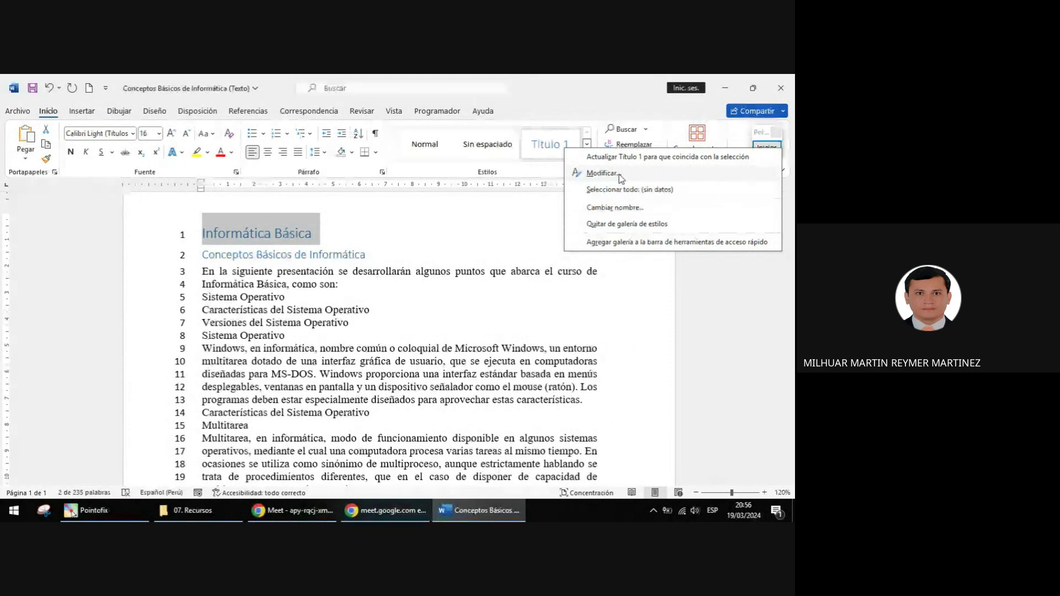
left_click(602, 173)
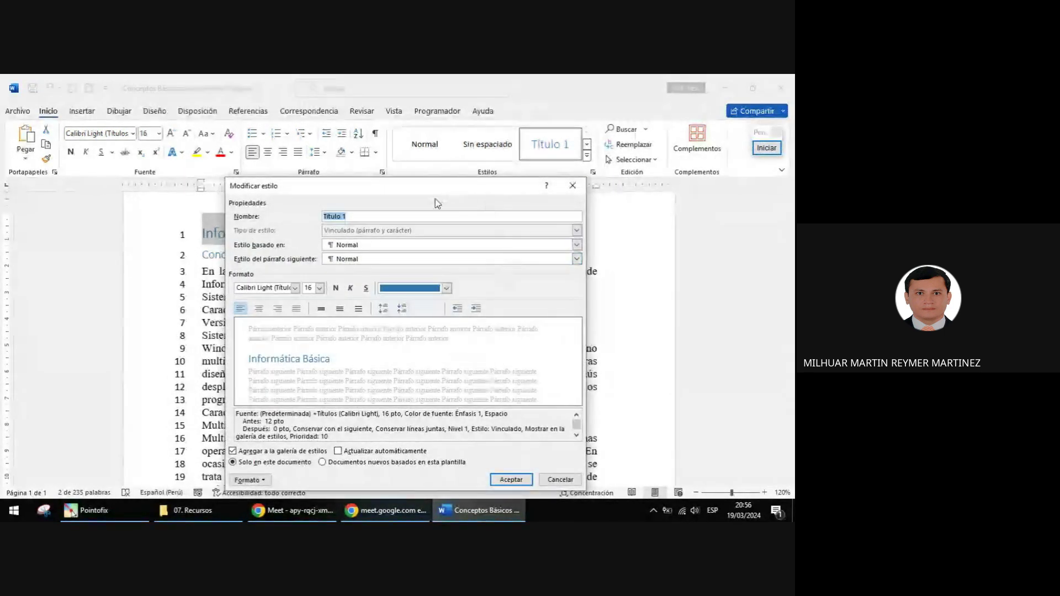
left_click_drag(435, 189, 603, 139)
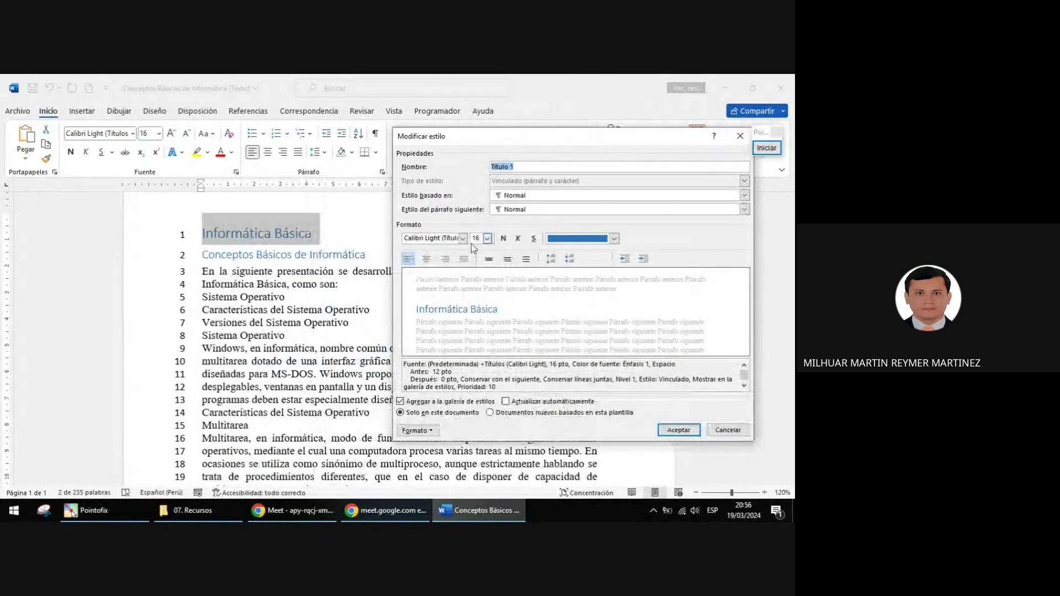
left_click(446, 237)
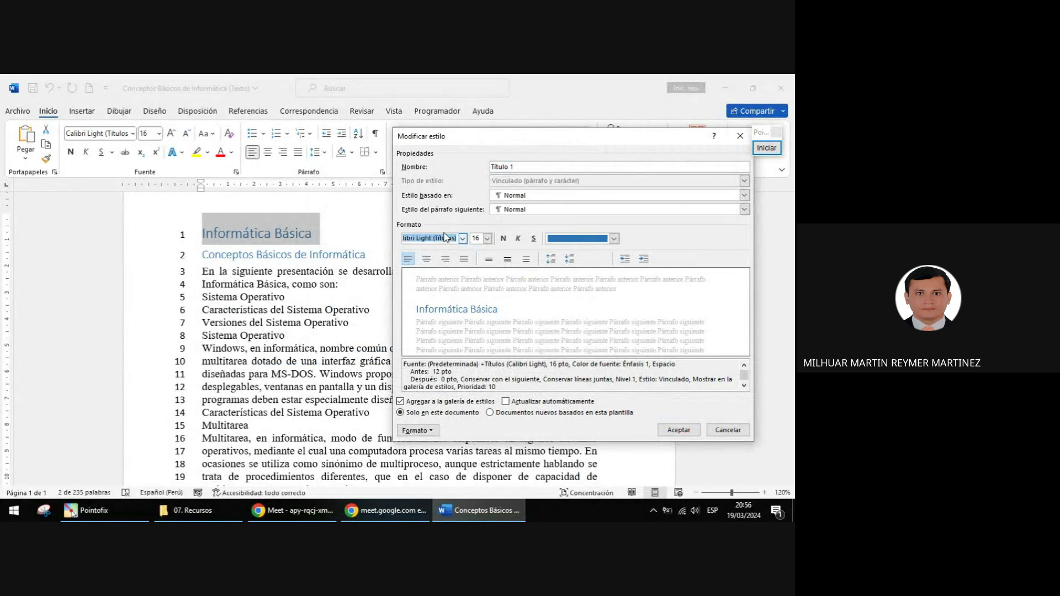
type("Times New Roman")
key("Tab")
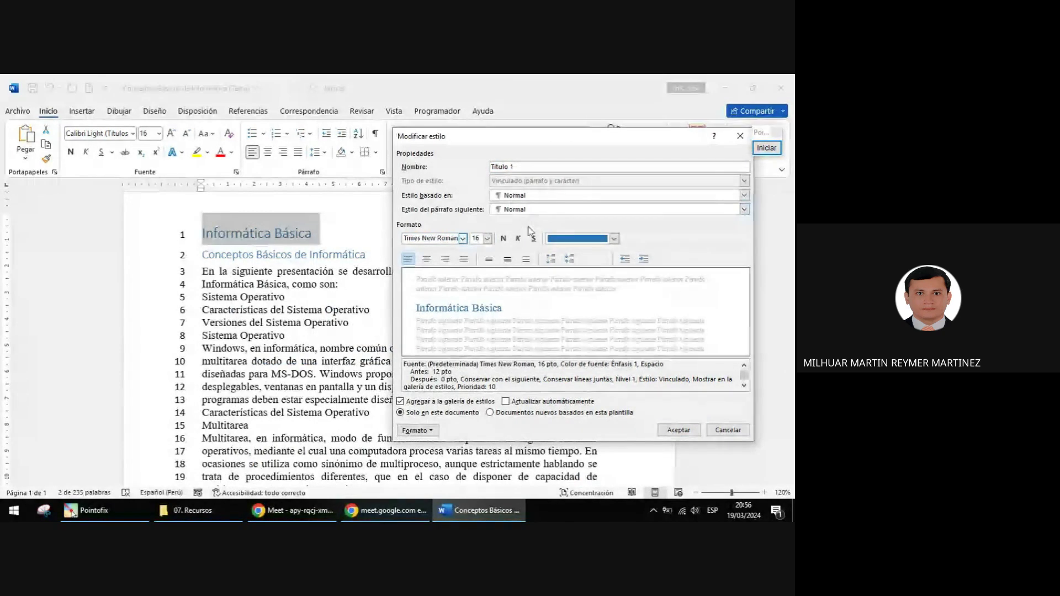
left_click(487, 239)
left_click(476, 288)
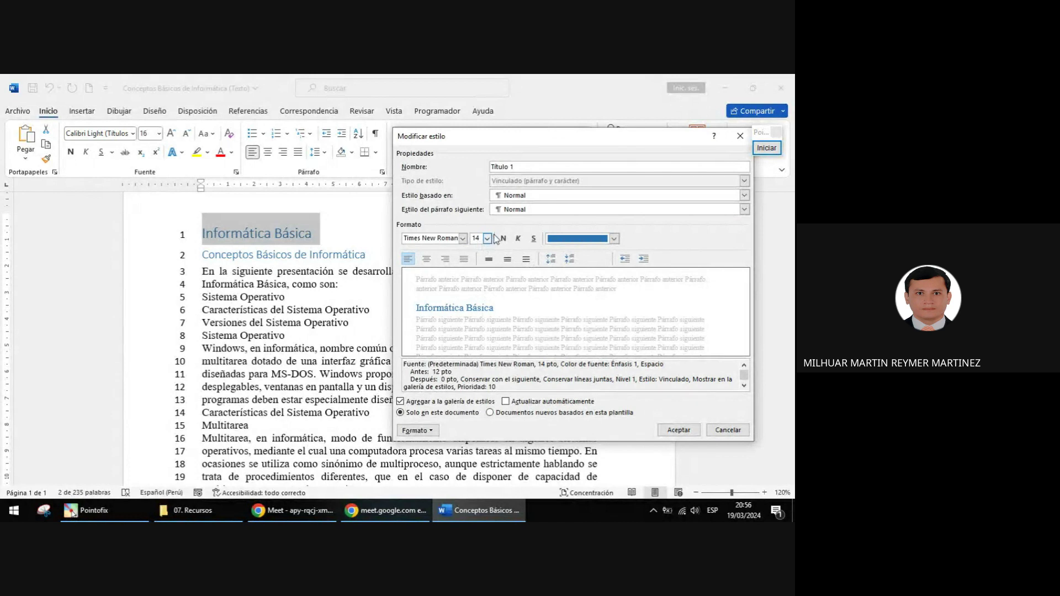
left_click(601, 245)
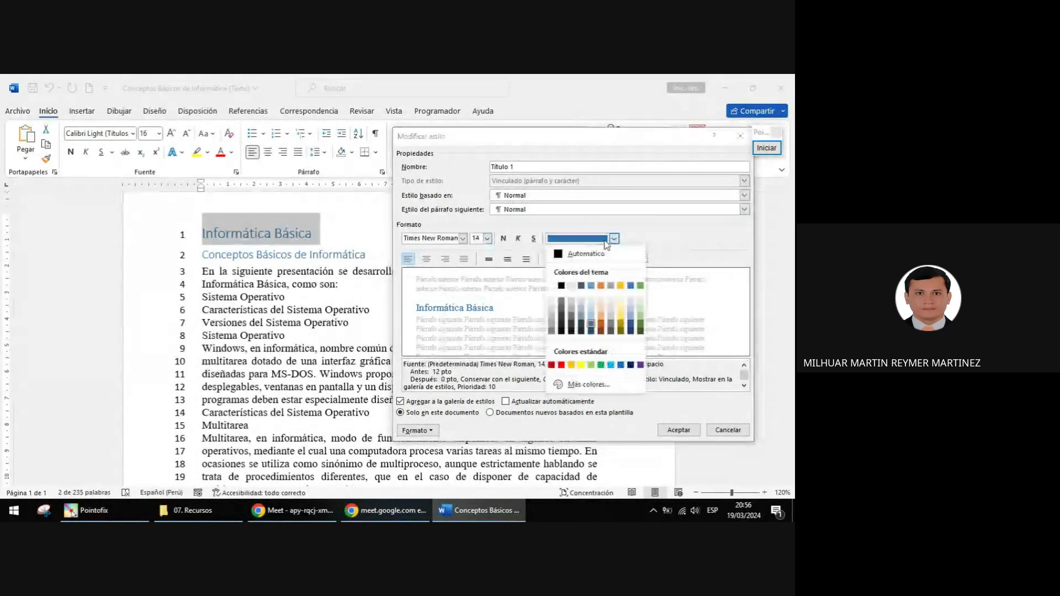
left_click(574, 287)
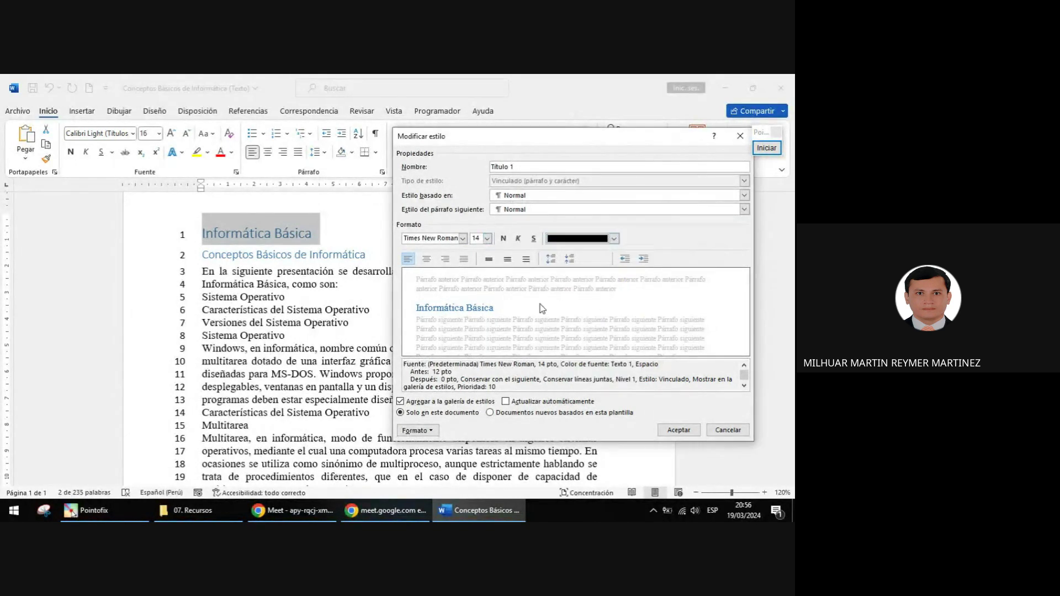
Step: Try setting the Título 1 style's spacing before paragraphs to 0 pto, check its tab settings and discard the style changes
left_click(418, 430)
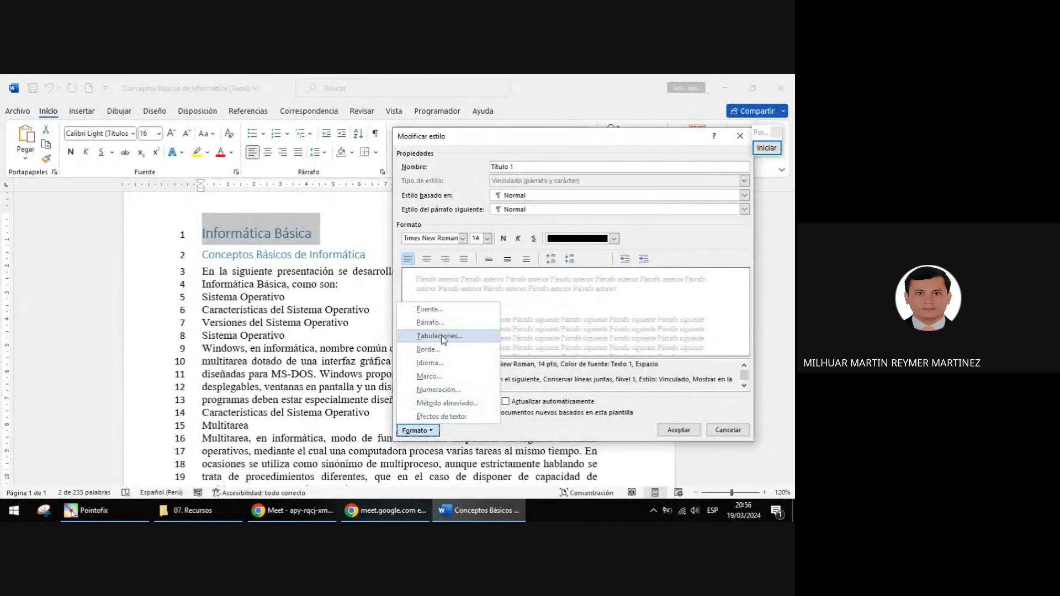
left_click(436, 323)
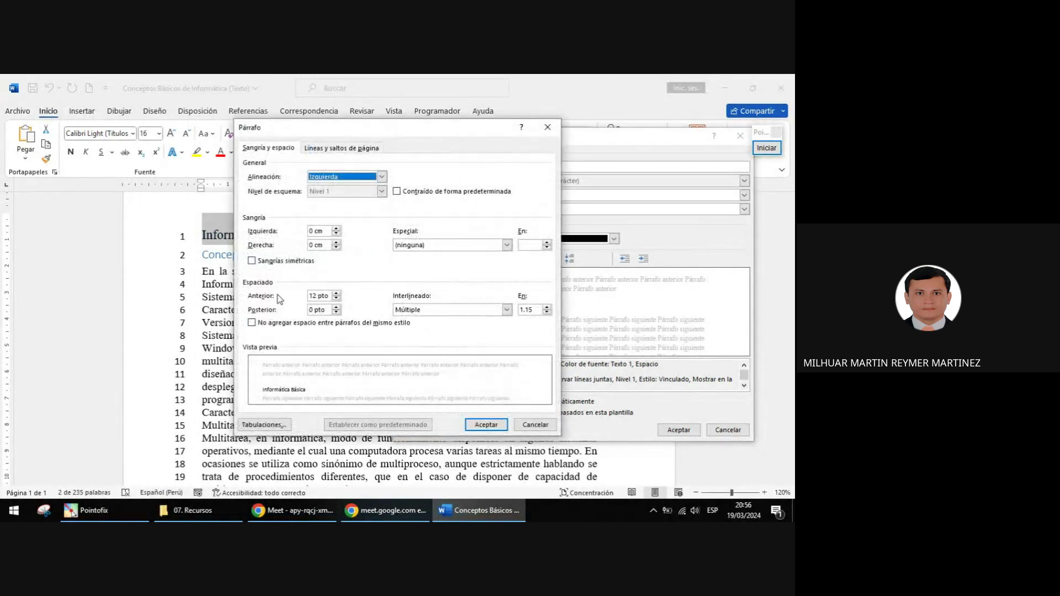
double_click(336, 299)
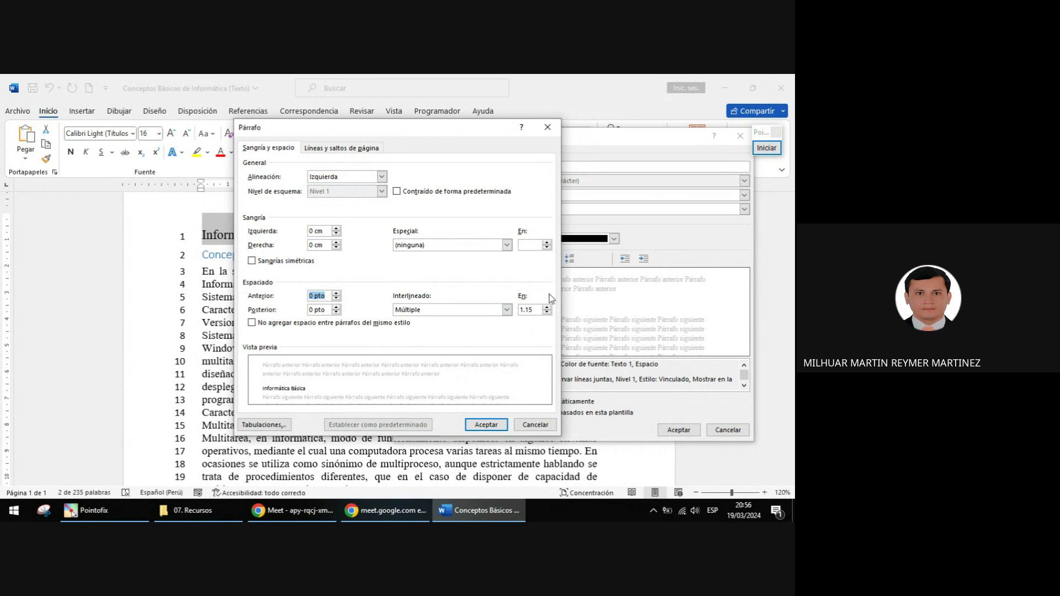
left_click(289, 427)
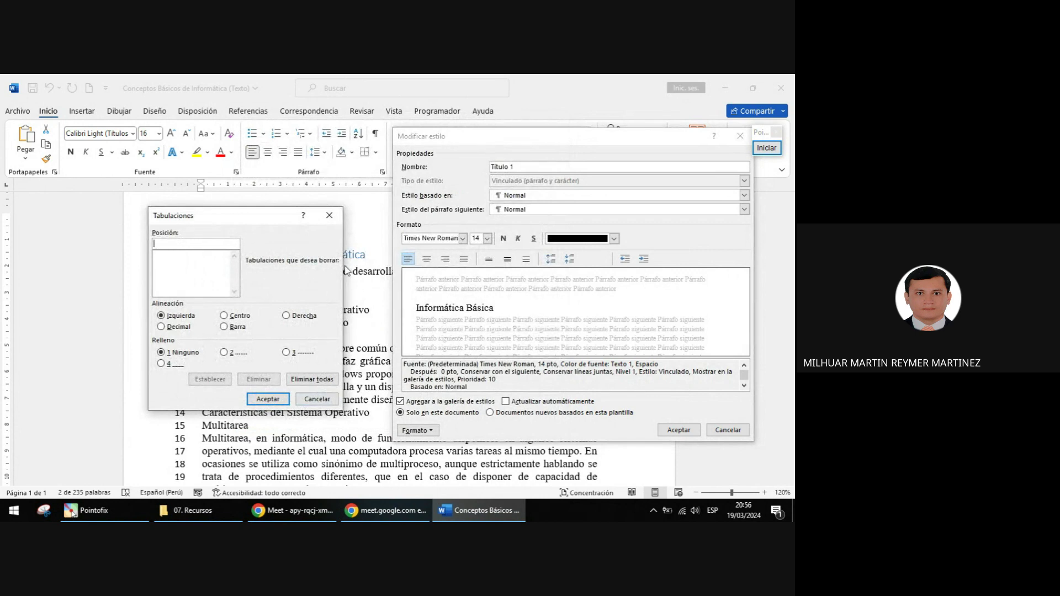
left_click(330, 215)
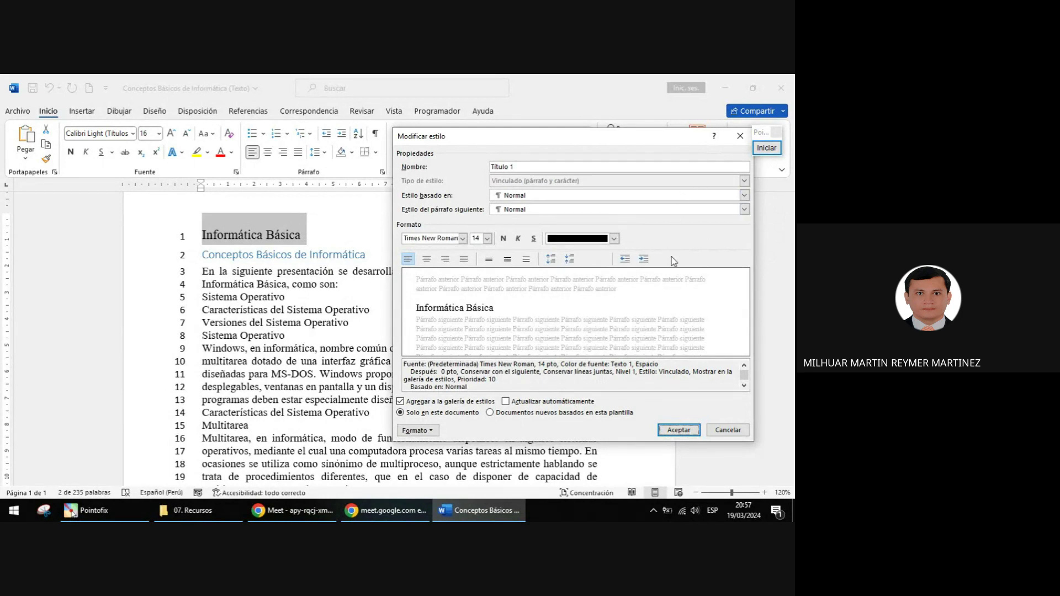
left_click(718, 430)
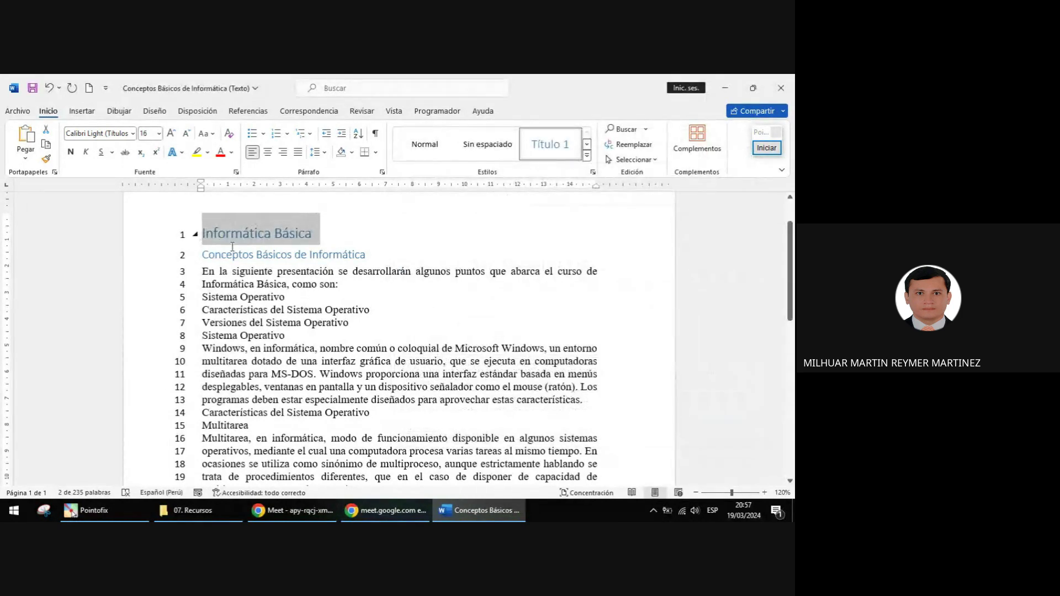
left_click(364, 271)
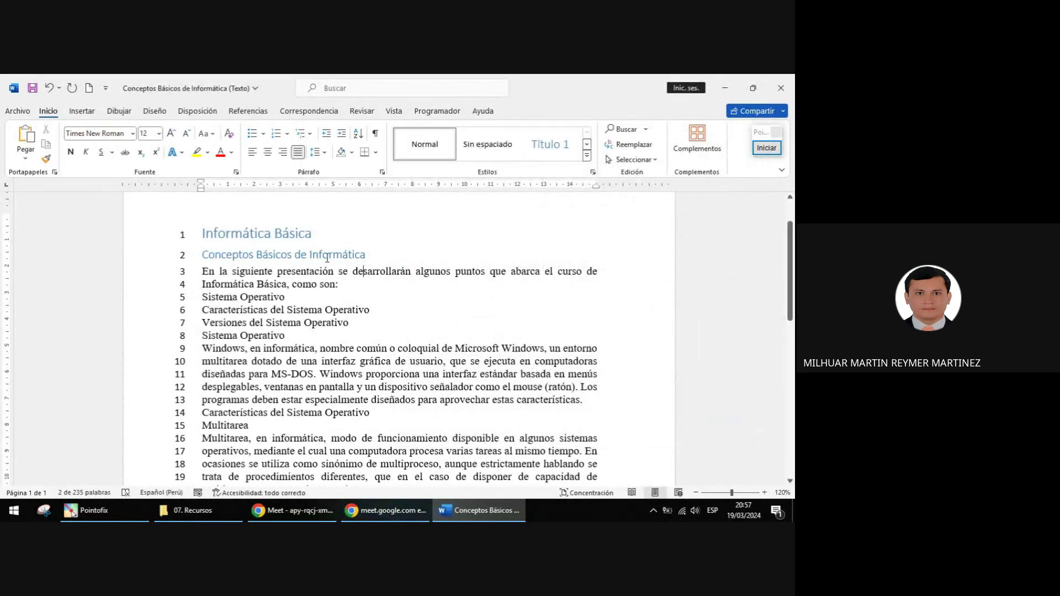
left_click(157, 242)
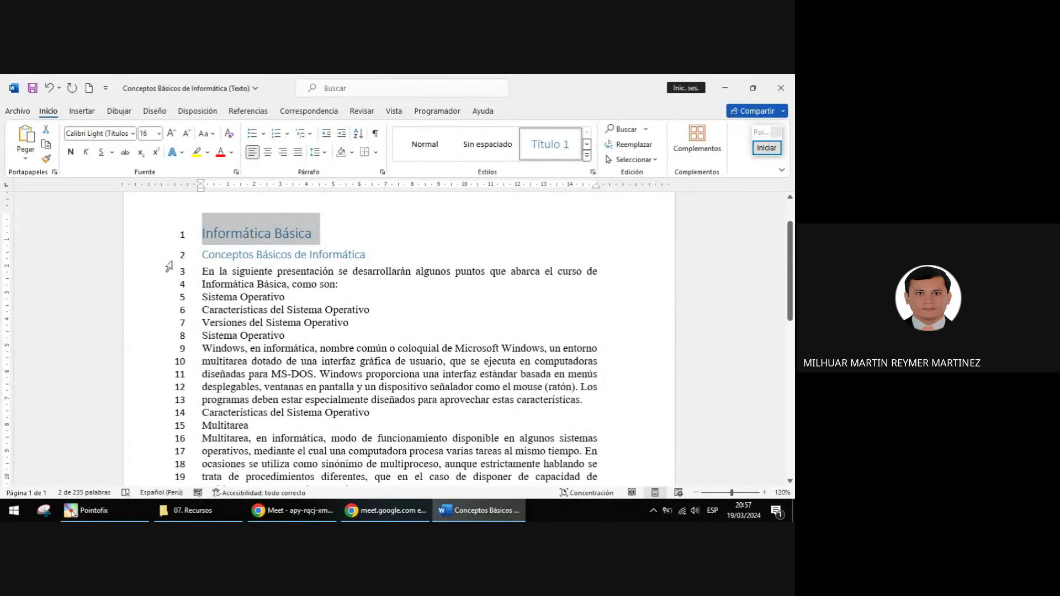
left_click(148, 257)
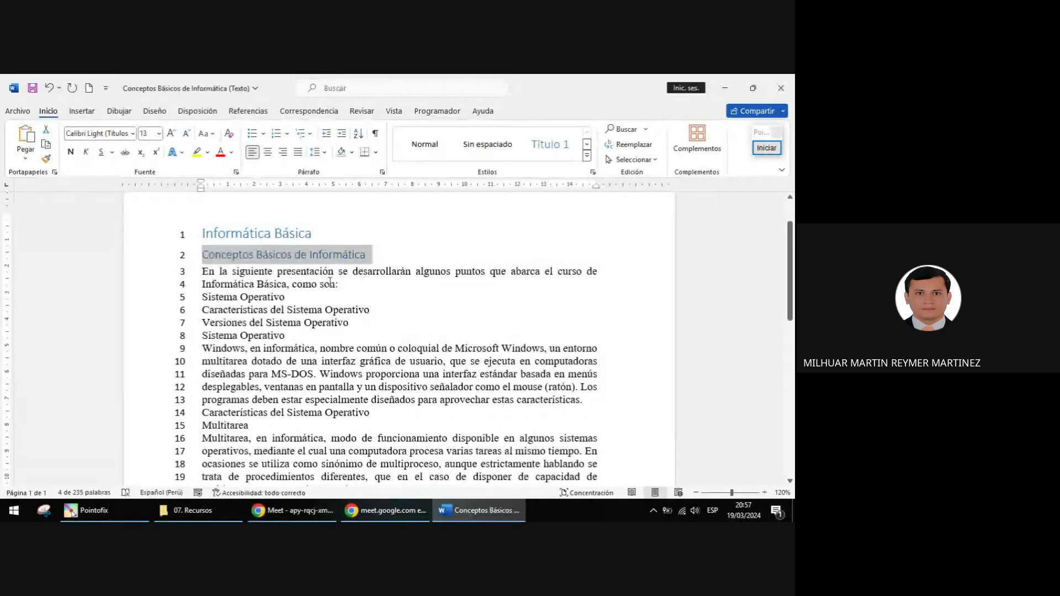
Step: Apply the Título 2 style to the introductory paragraph on lines 3 and 4
left_click_drag(351, 284, 192, 276)
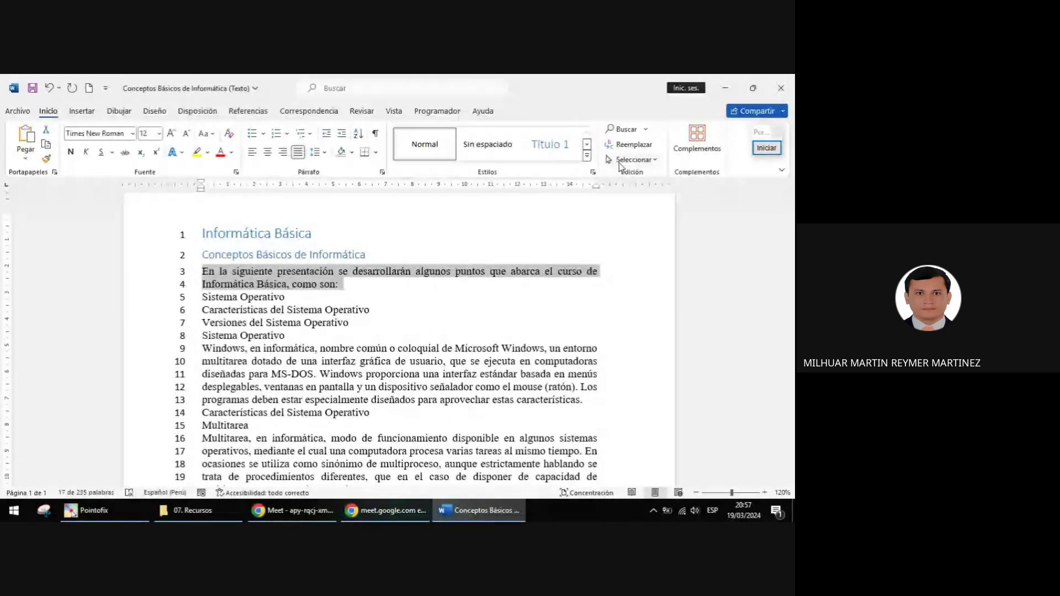
left_click(586, 156)
left_click(612, 144)
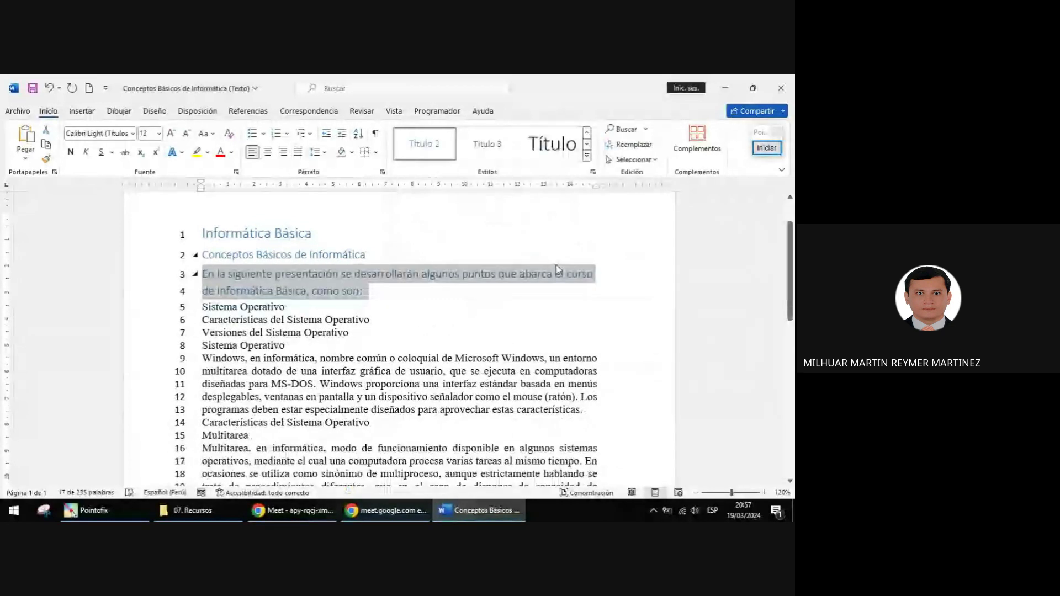
Step: Apply the Título 1 style to the Sistema Operativo line on line 5
left_click(158, 313)
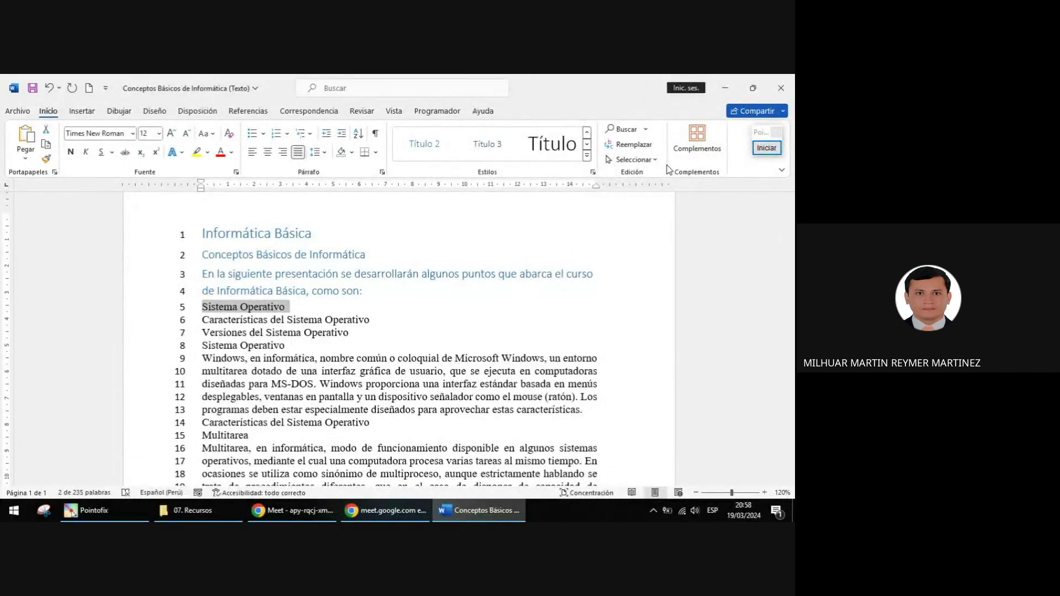
left_click(587, 156)
left_click(552, 146)
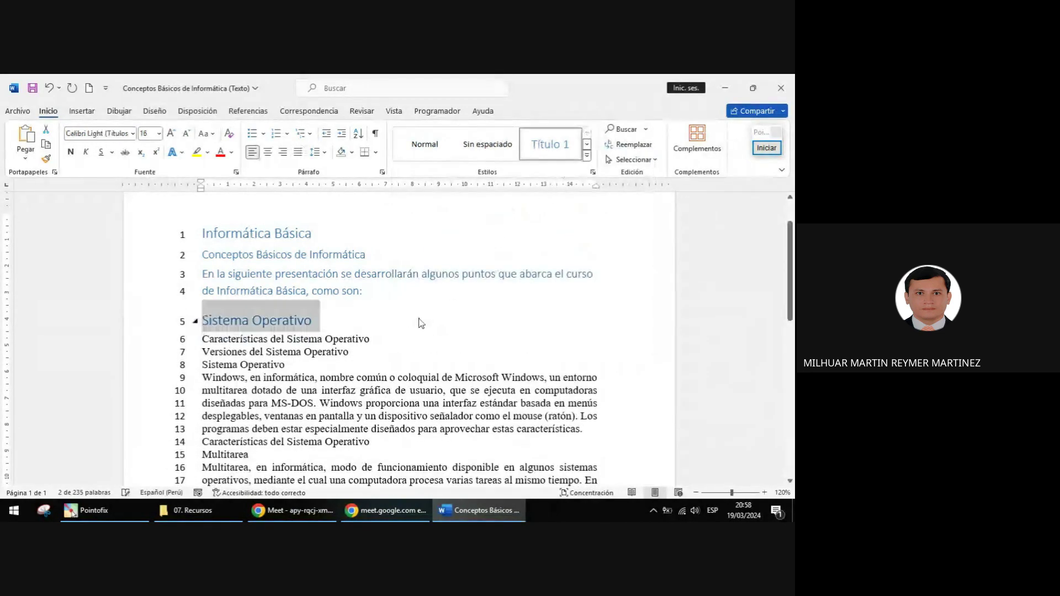
scroll(420, 315, "down", 2)
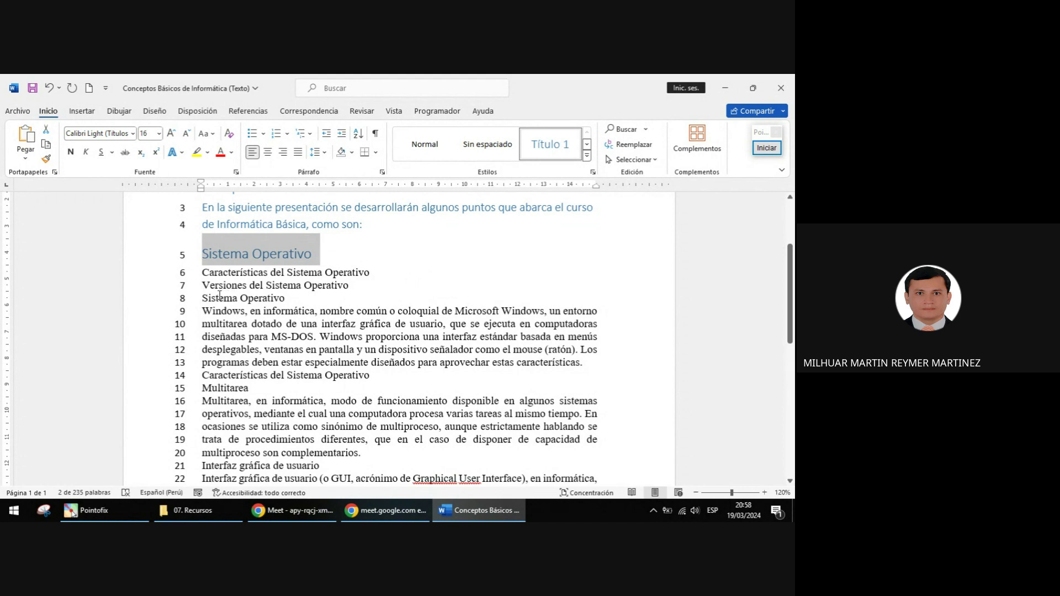
left_click(172, 276)
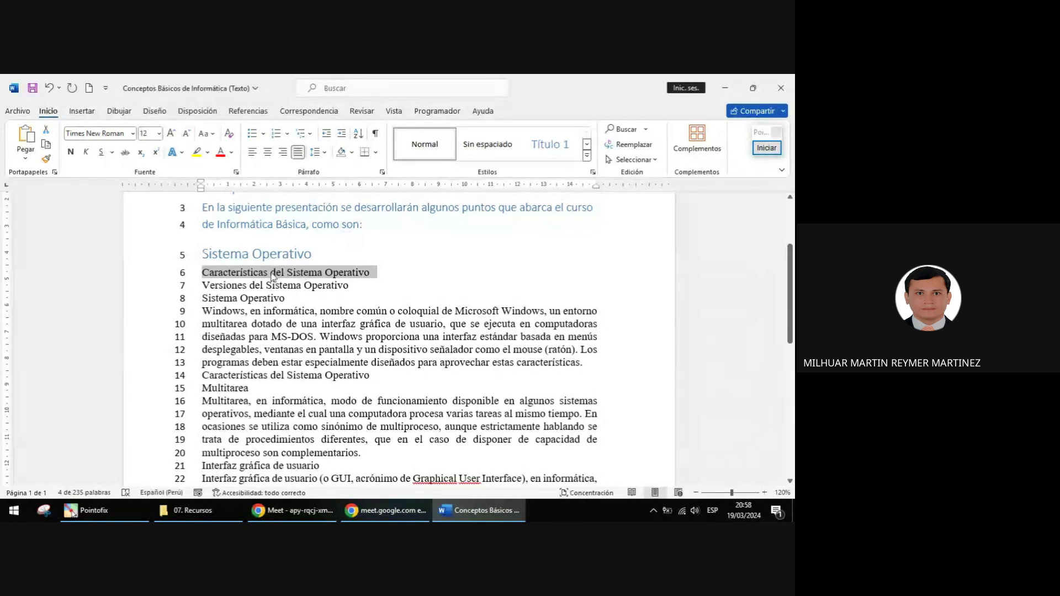
scroll(278, 252, "up", 3)
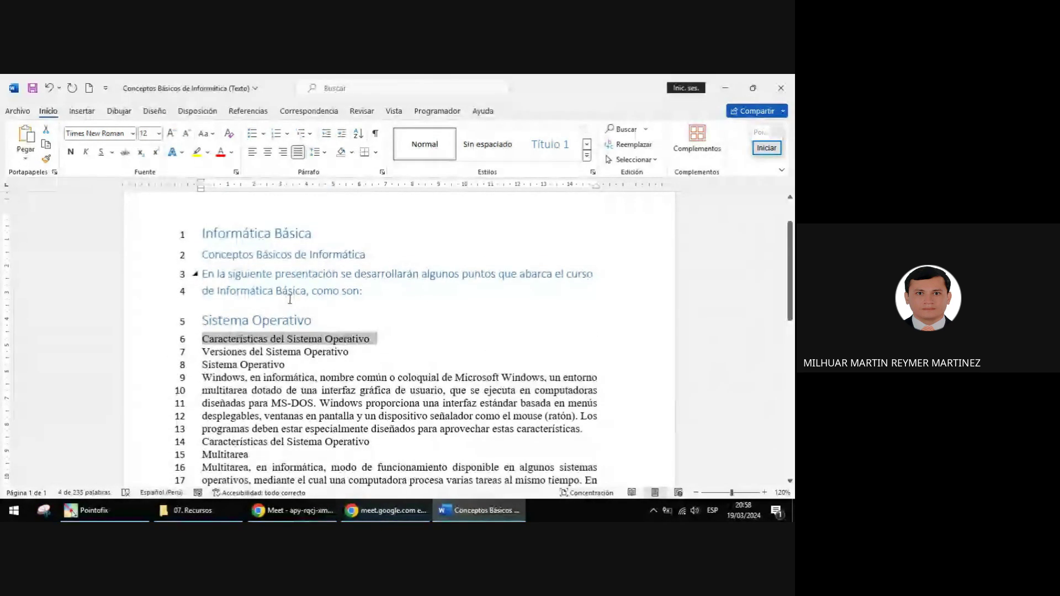
left_click(226, 234)
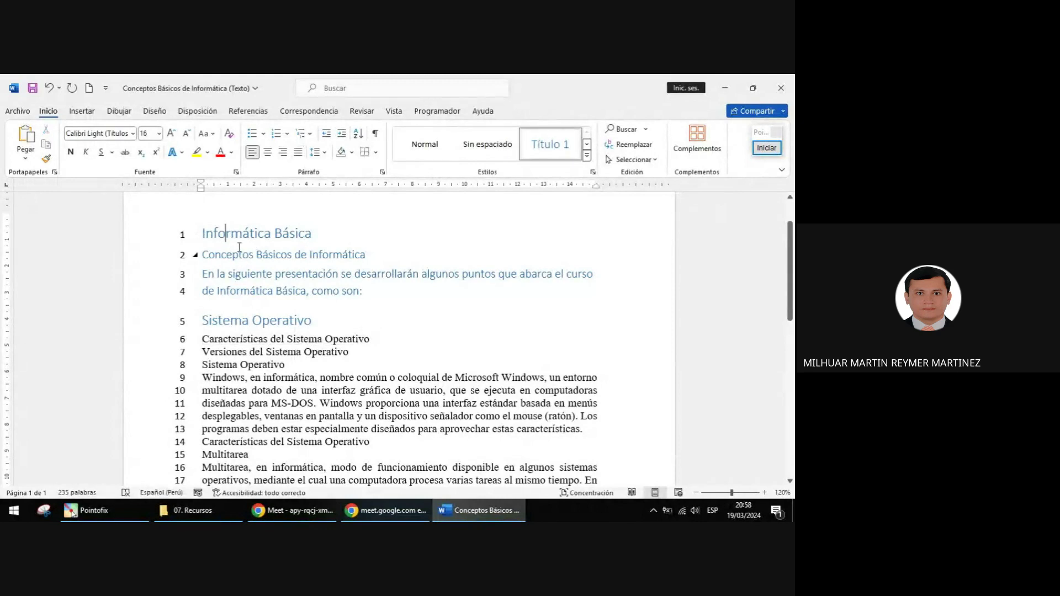
left_click(233, 255)
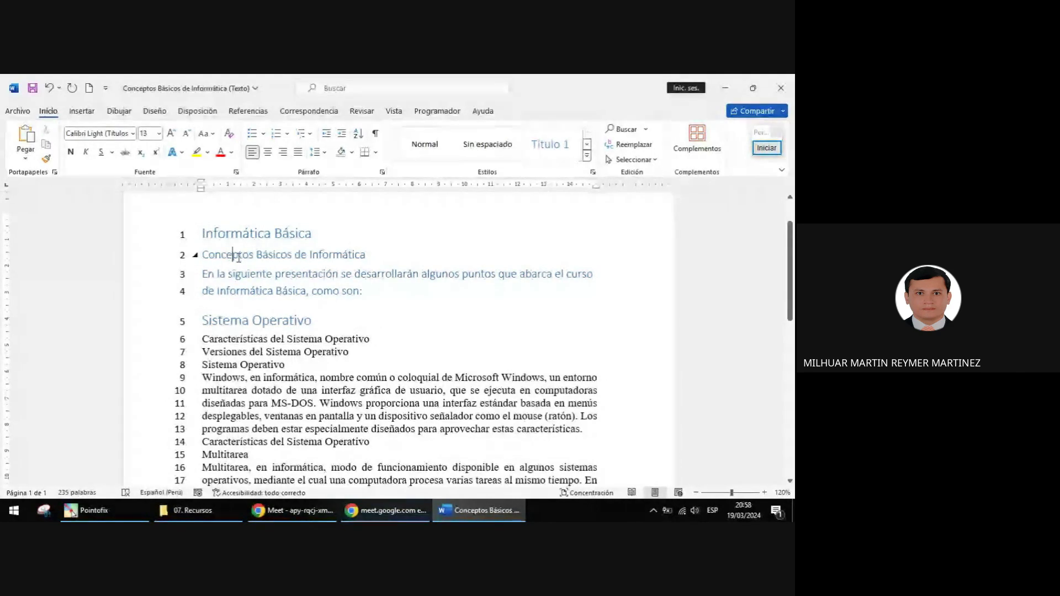
Step: Annotate the Informática Básica heading with a red rectangle and a green check mark in Pointofix, and end the annotation session
left_click(766, 147)
left_click(760, 341)
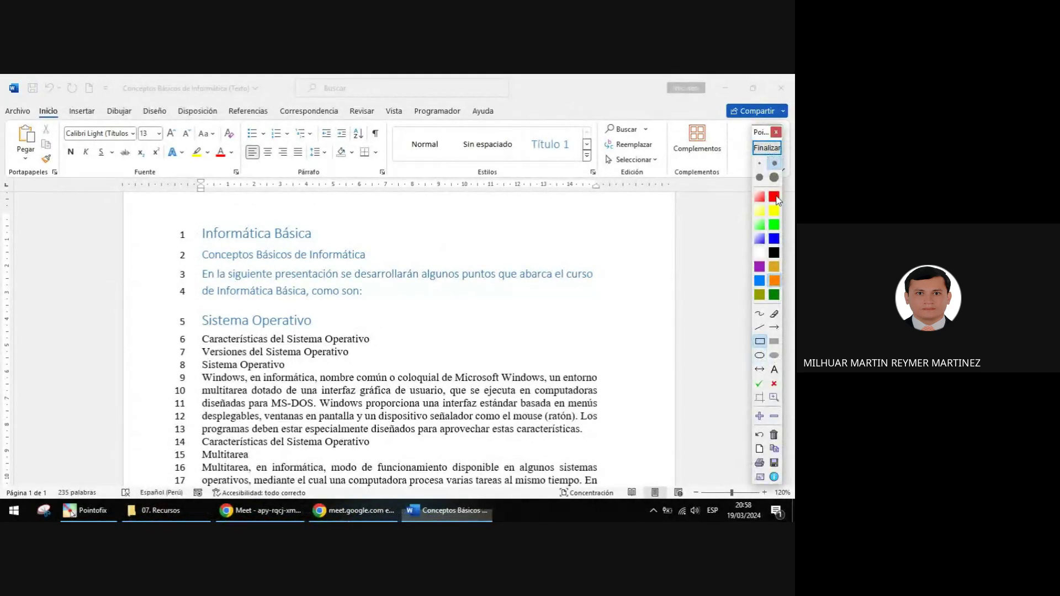
left_click_drag(158, 220, 317, 239)
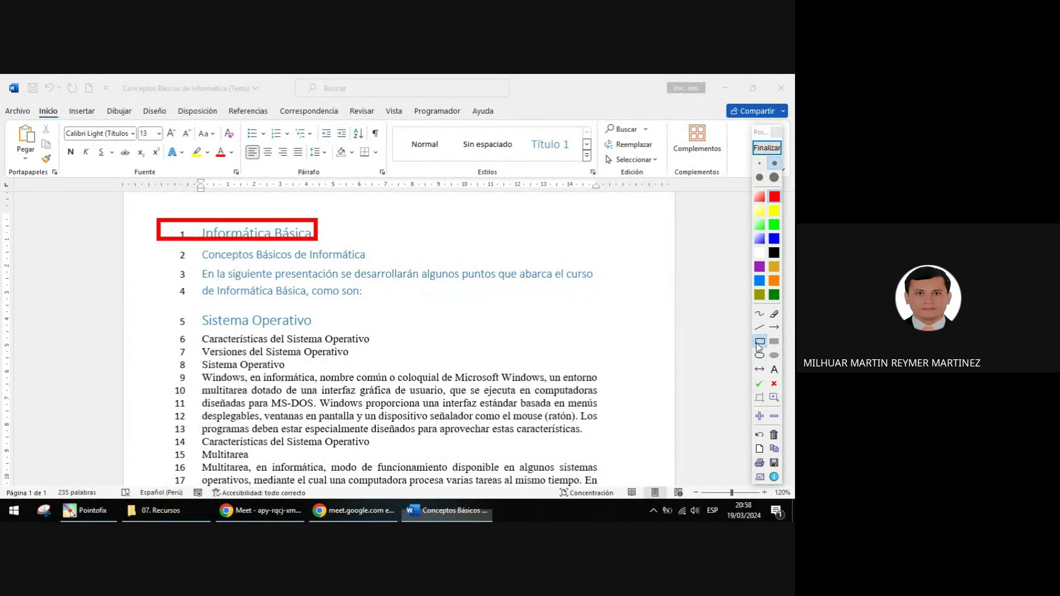
left_click(775, 327)
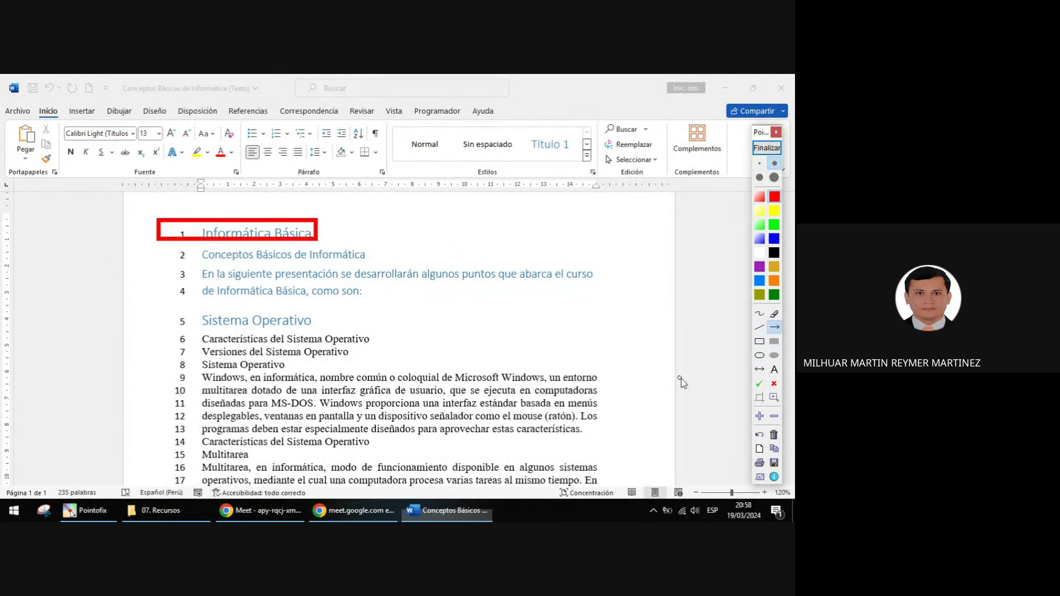
left_click(760, 383)
left_click(334, 224)
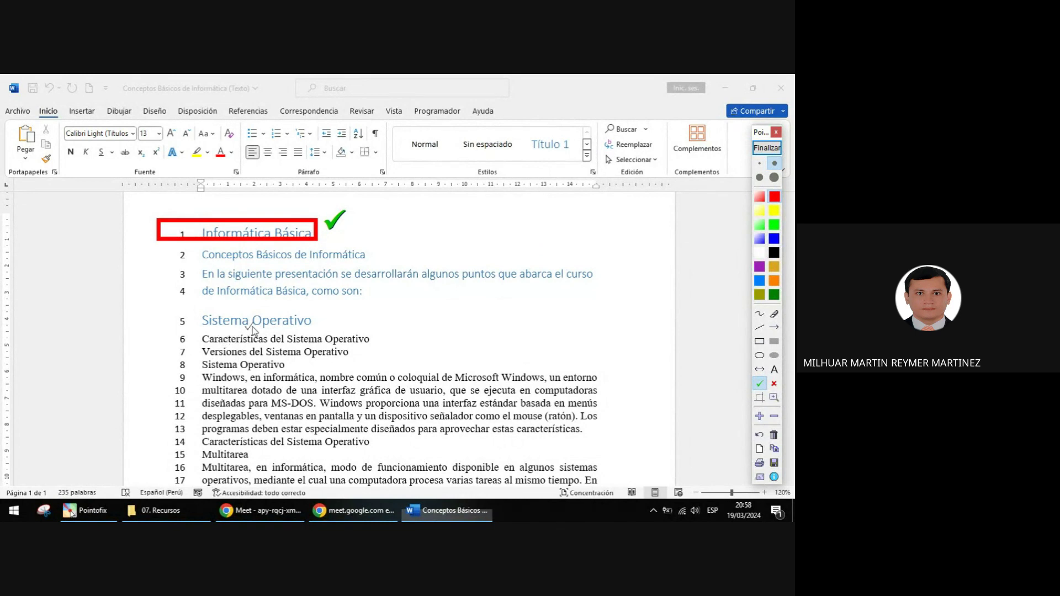
scroll(265, 326, "up", 1)
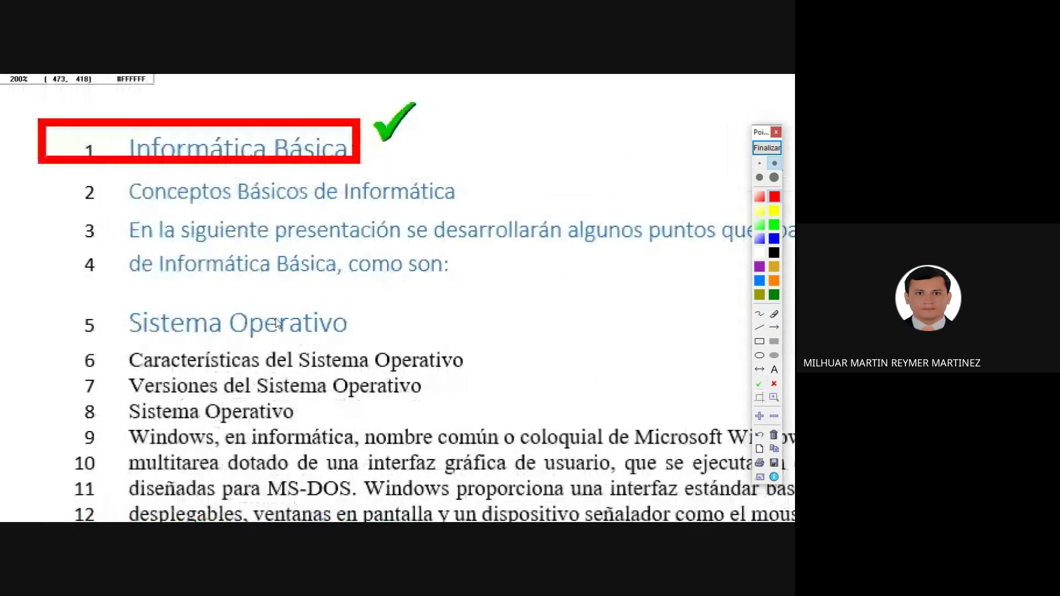
scroll(279, 315, "down", 1)
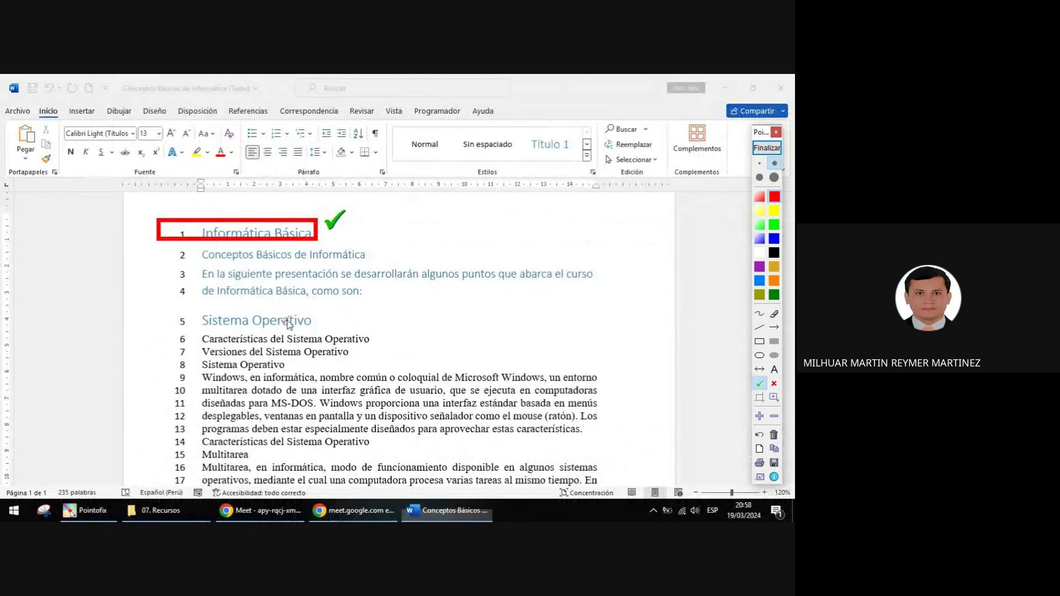
left_click(767, 148)
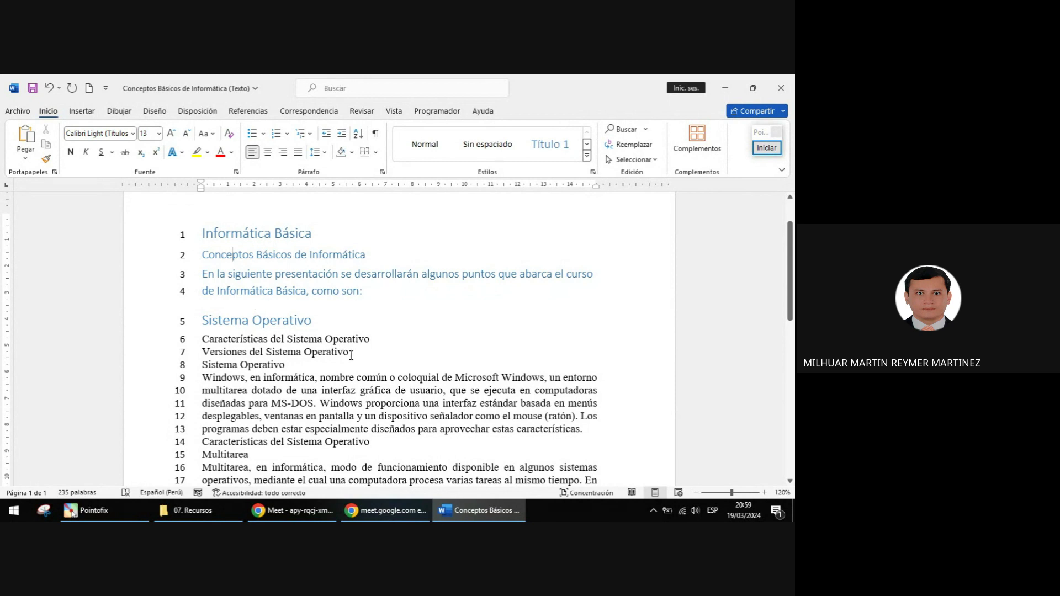
Step: Apply the Título 3 style to the three topic lines Sistema Operativo, Características and Versiones on lines 5 to 7
left_click_drag(350, 354, 213, 322)
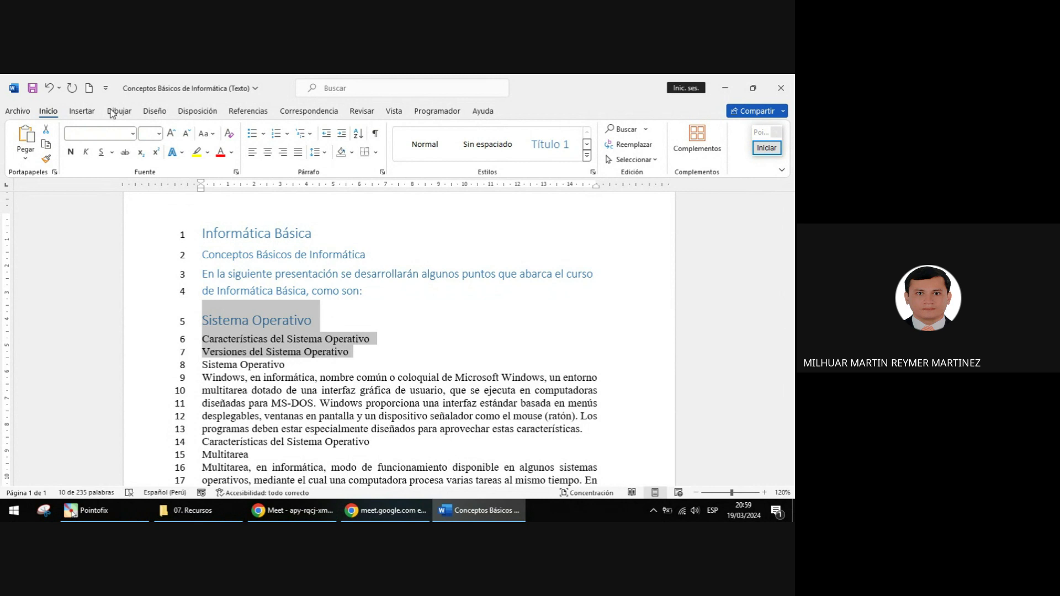
left_click(587, 156)
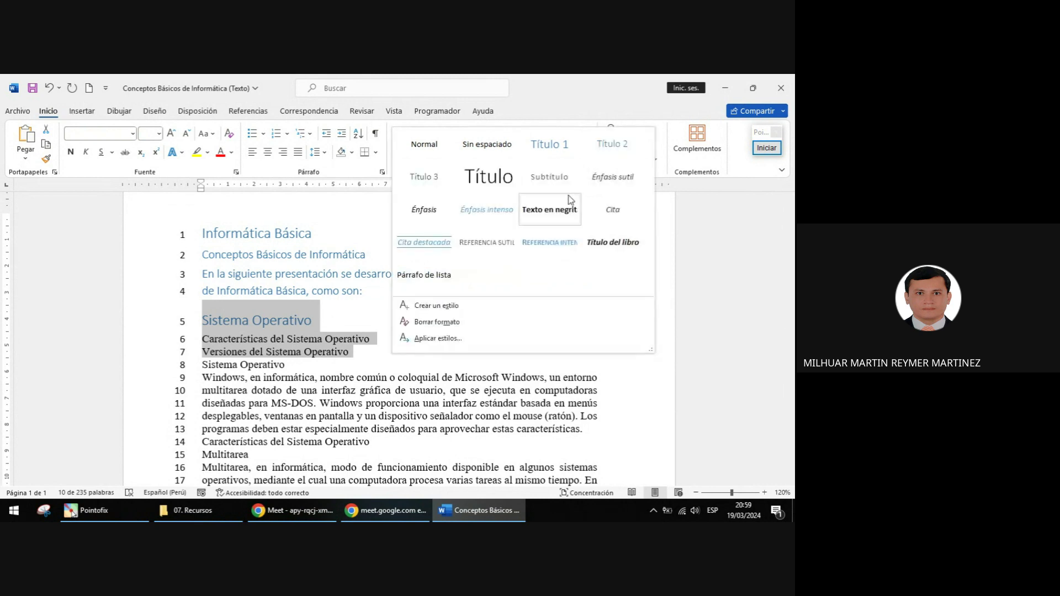
left_click(424, 176)
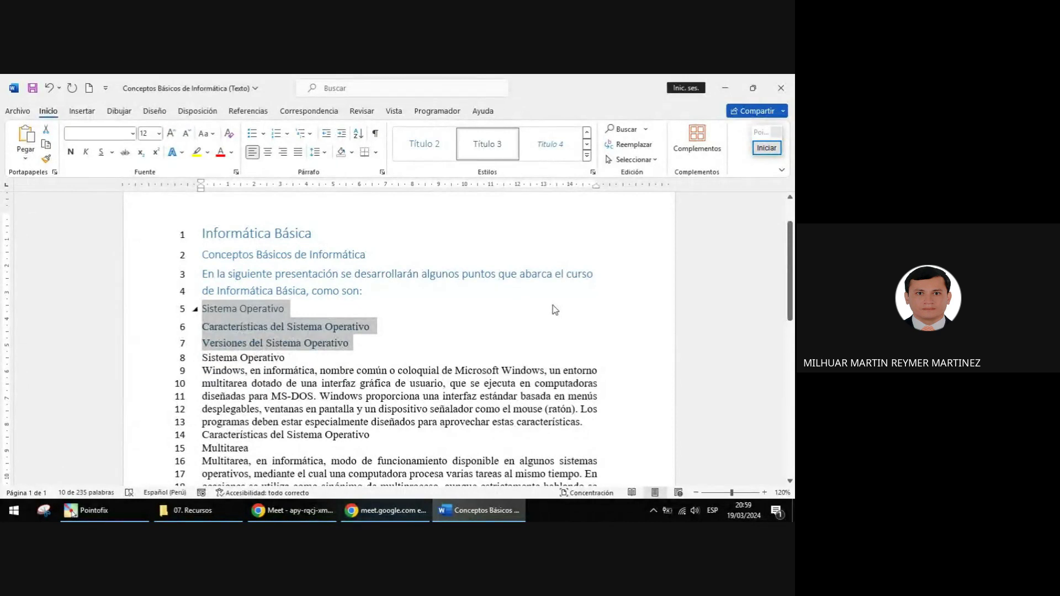
Step: Select the title, subtitle, introductory paragraph and topic list on lines 1 to 7 in turn to review their styles
left_click(160, 237)
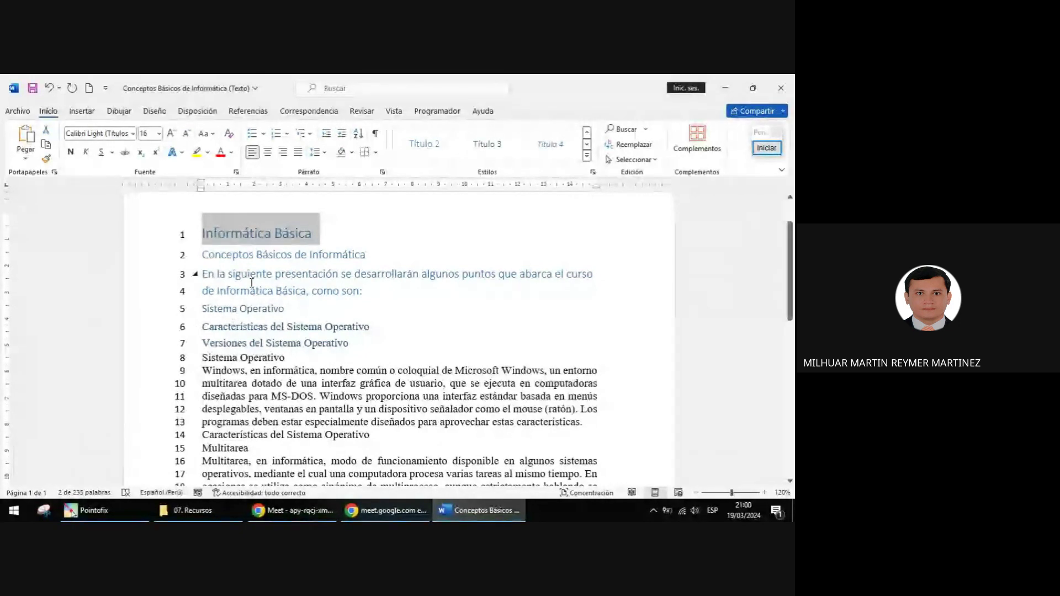
left_click(162, 260)
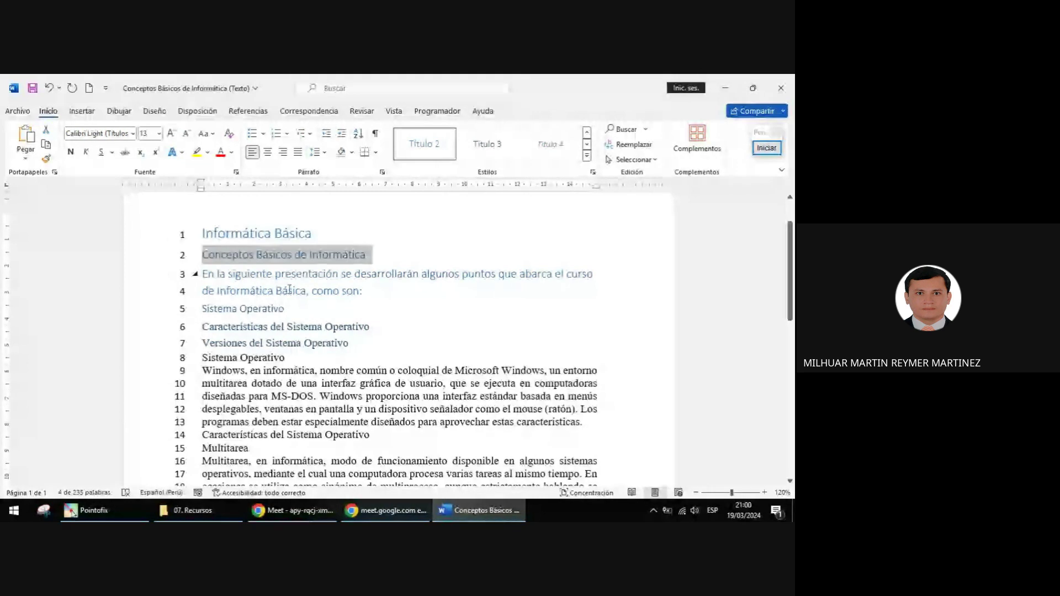
triple_click(201, 273)
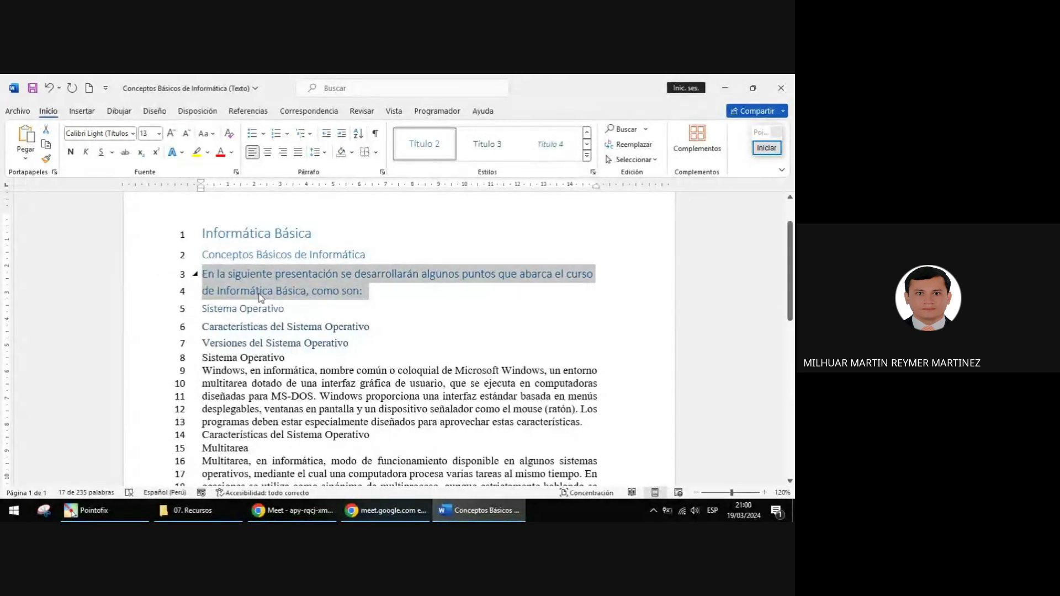
left_click_drag(362, 344, 202, 308)
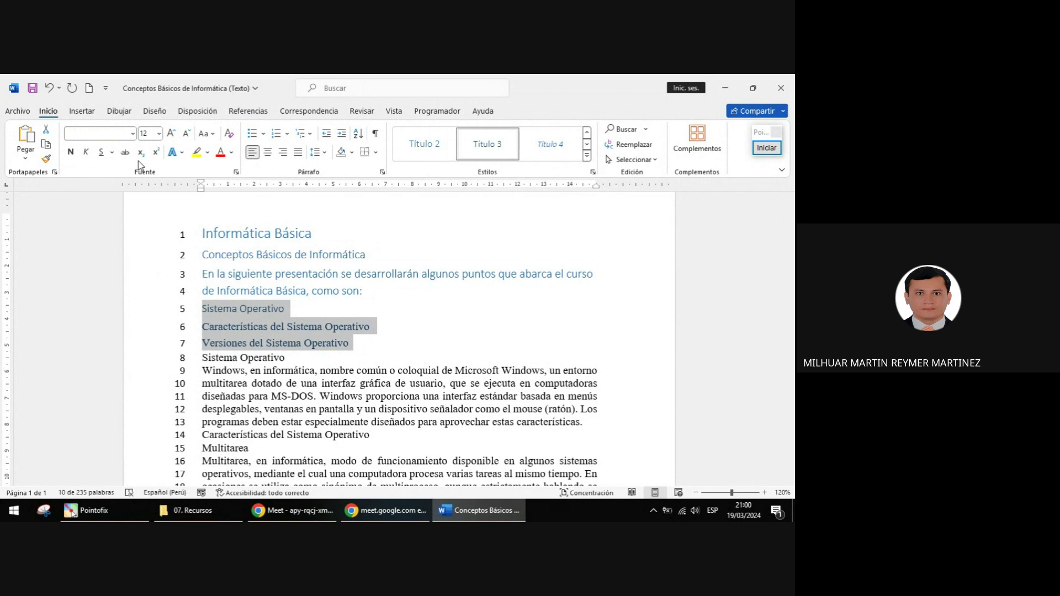
Step: Apply the Título 1 style to the Sistema Operativo heading on line 8
scroll(298, 301, "down", 3)
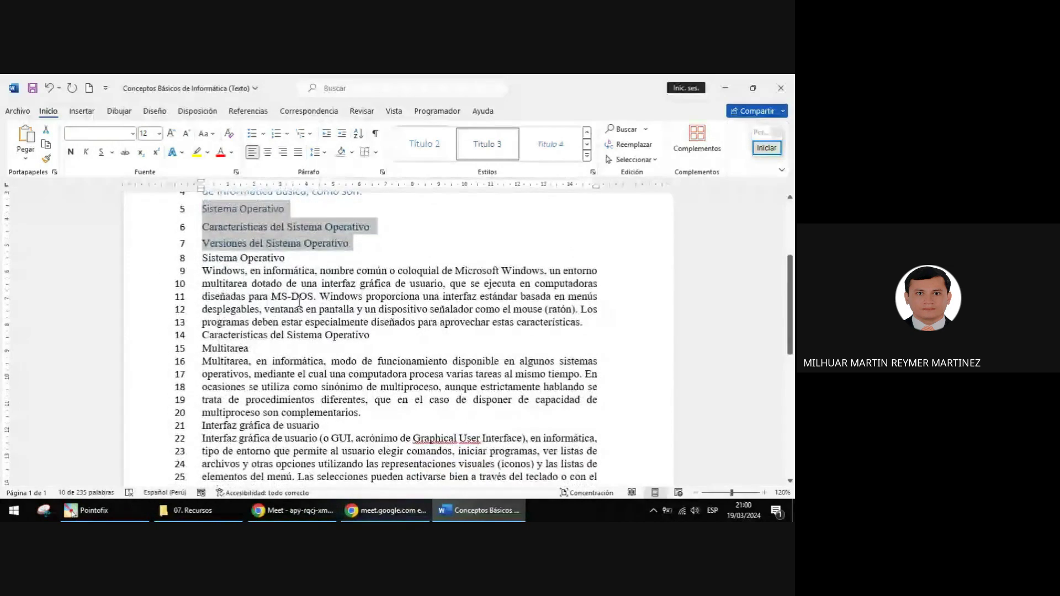
scroll(299, 301, "down", 1)
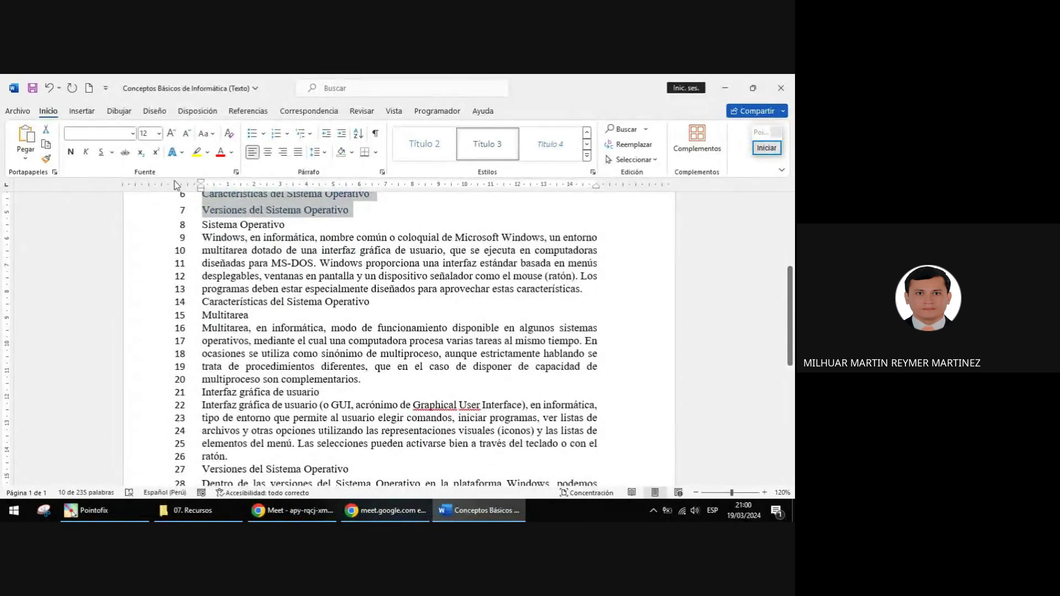
left_click(150, 224)
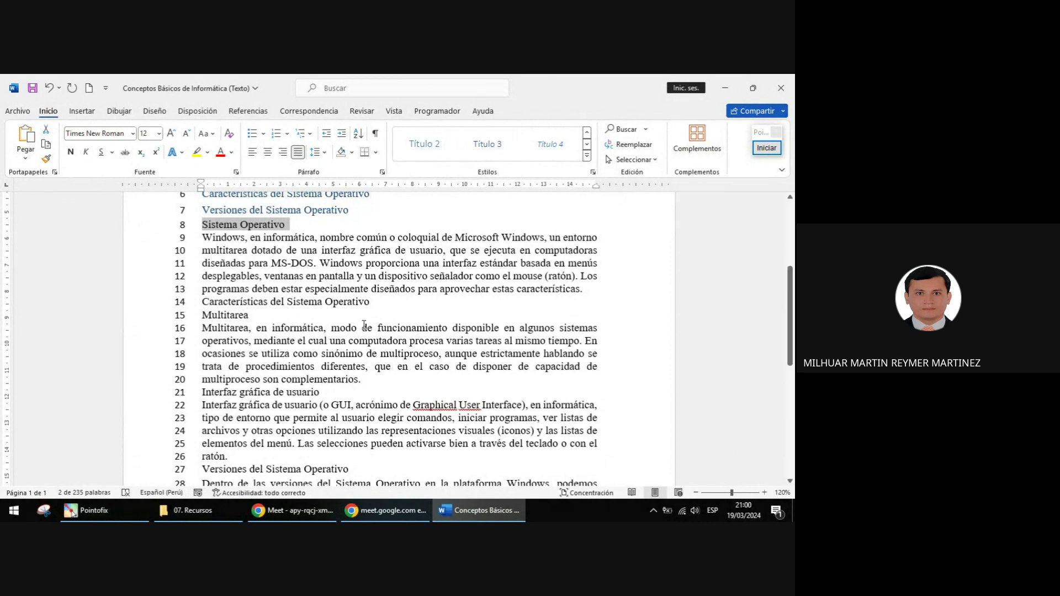
scroll(364, 325, "up", 1)
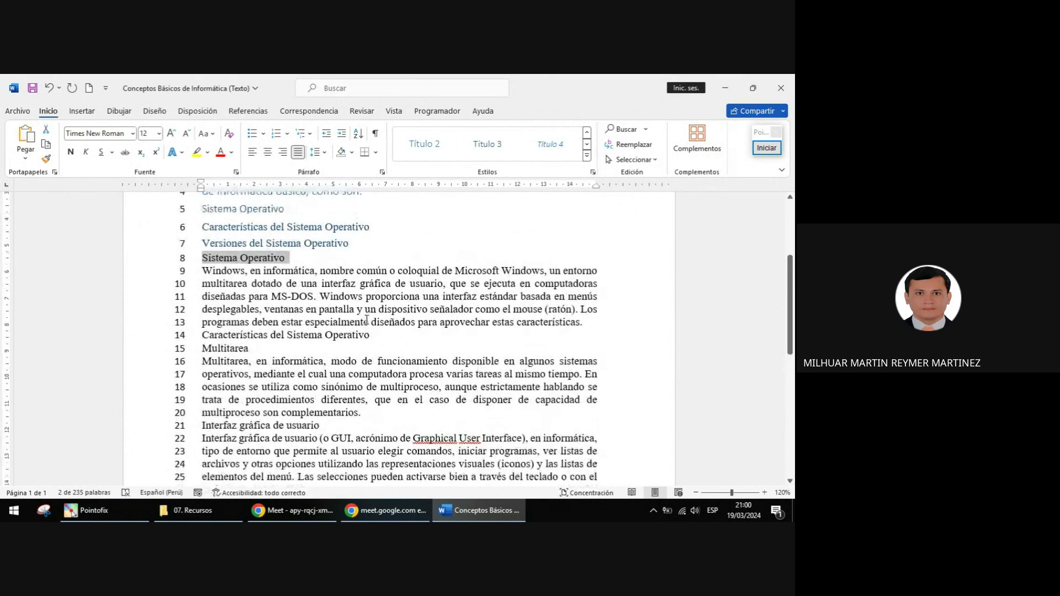
scroll(366, 320, "up", 1)
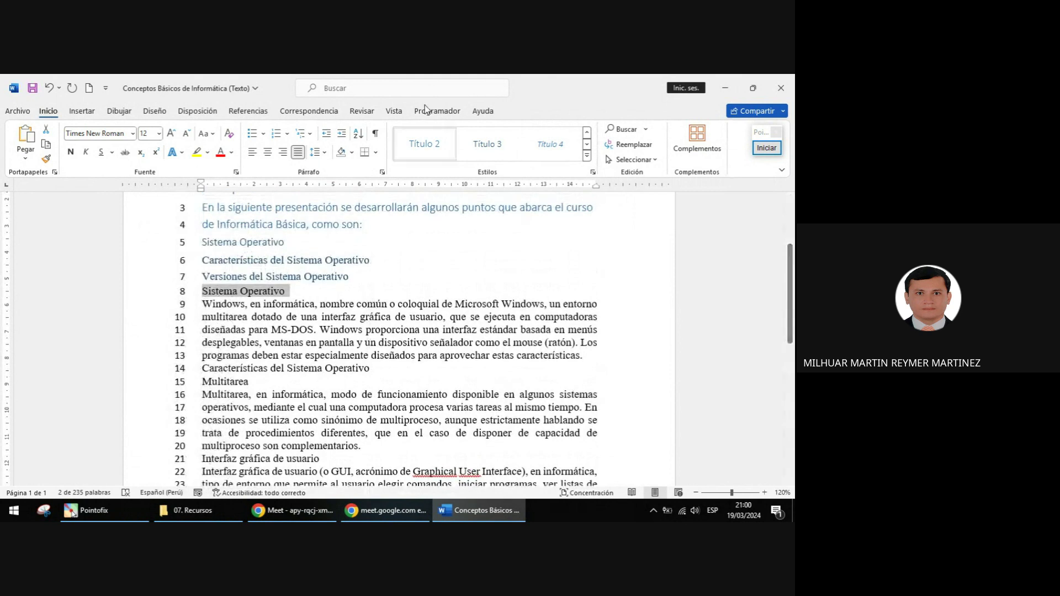
left_click(587, 133)
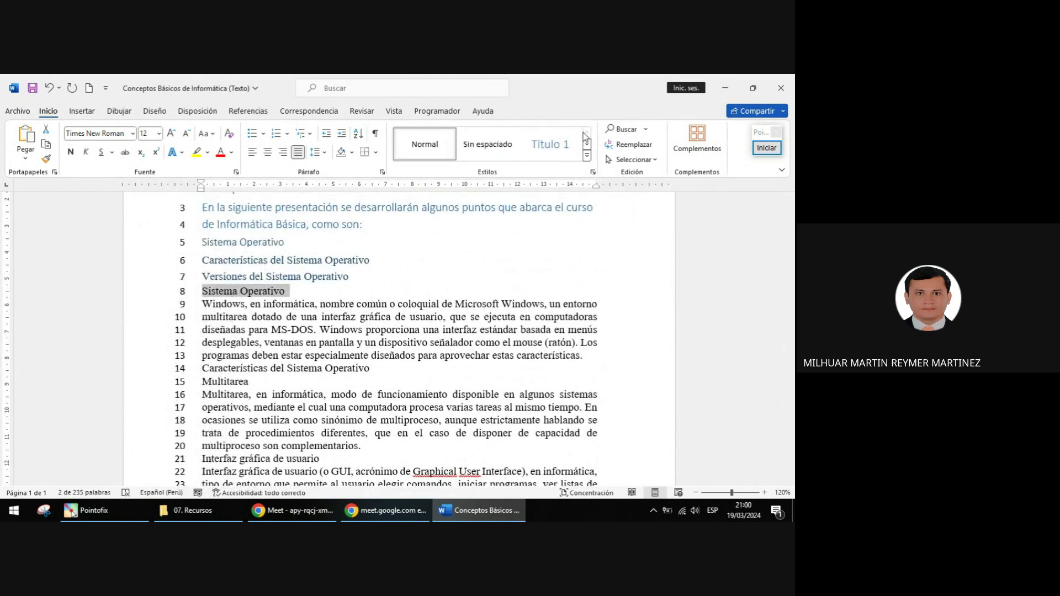
left_click(550, 144)
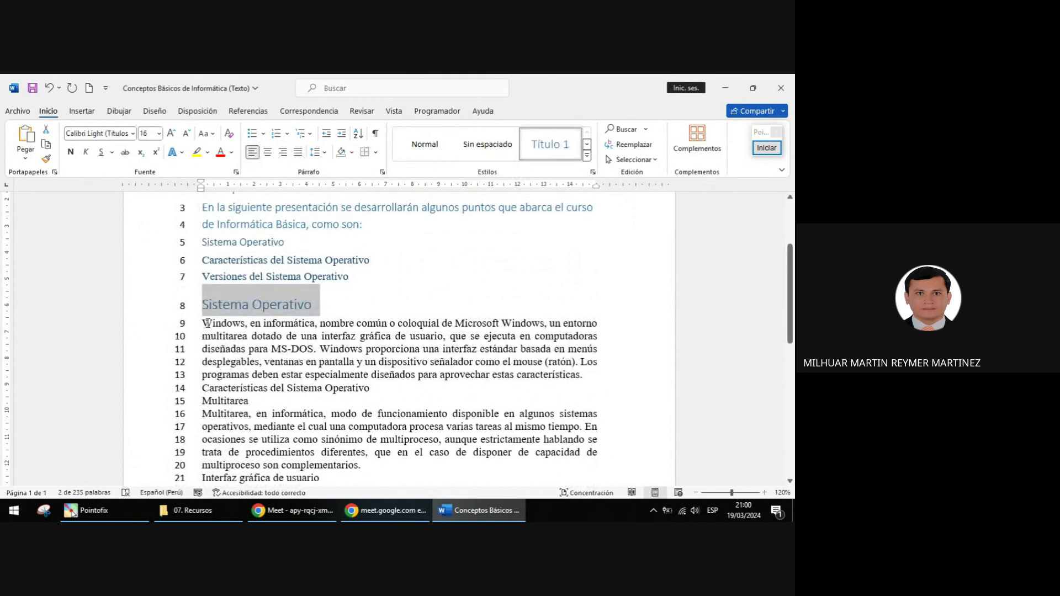
Step: Apply the Título 2 style to the Windows description paragraph that starts on line 9
left_click_drag(206, 323, 589, 378)
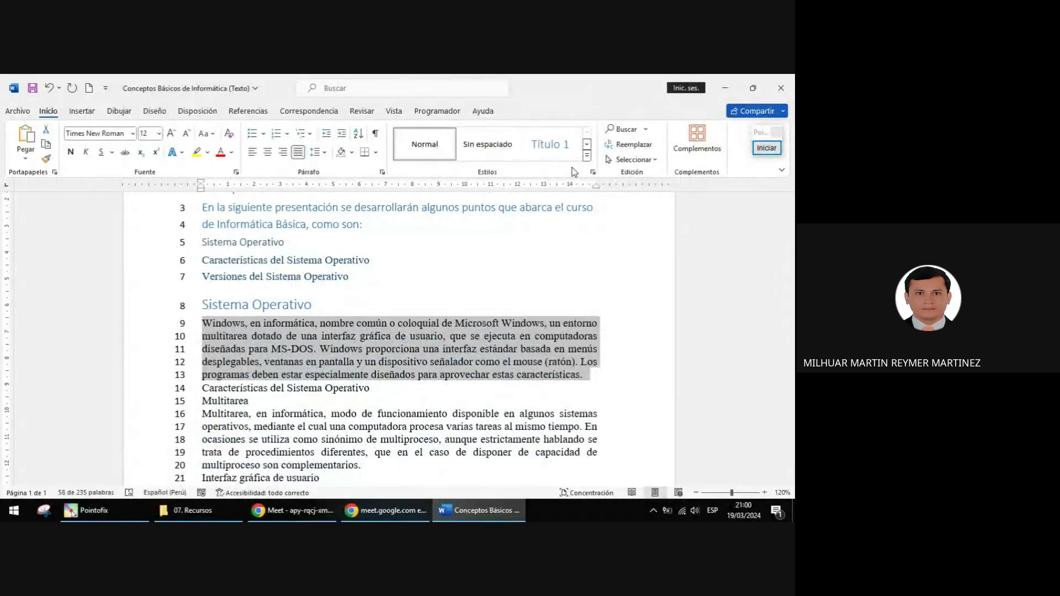
left_click(587, 156)
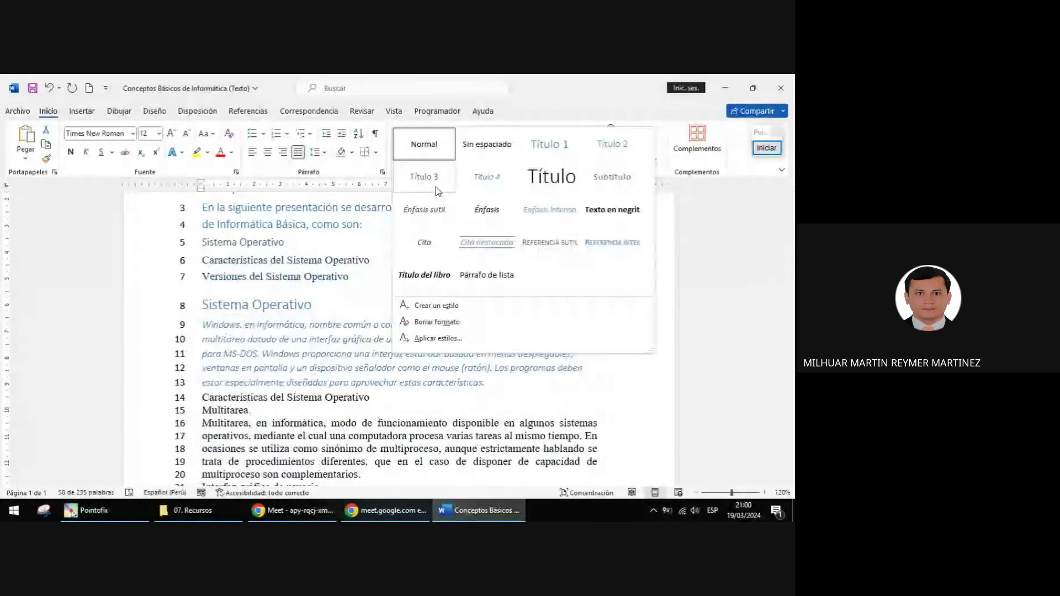
left_click(612, 145)
Step: Apply the Título 1 style to the Características del Sistema Operativo heading on line 15
scroll(568, 314, "down", 1)
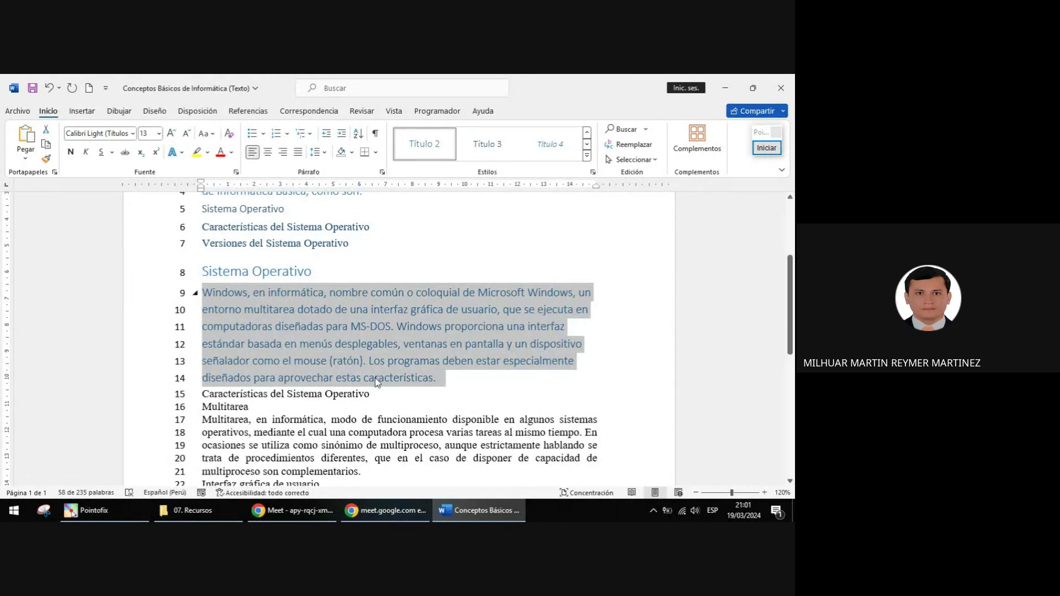
left_click(164, 396)
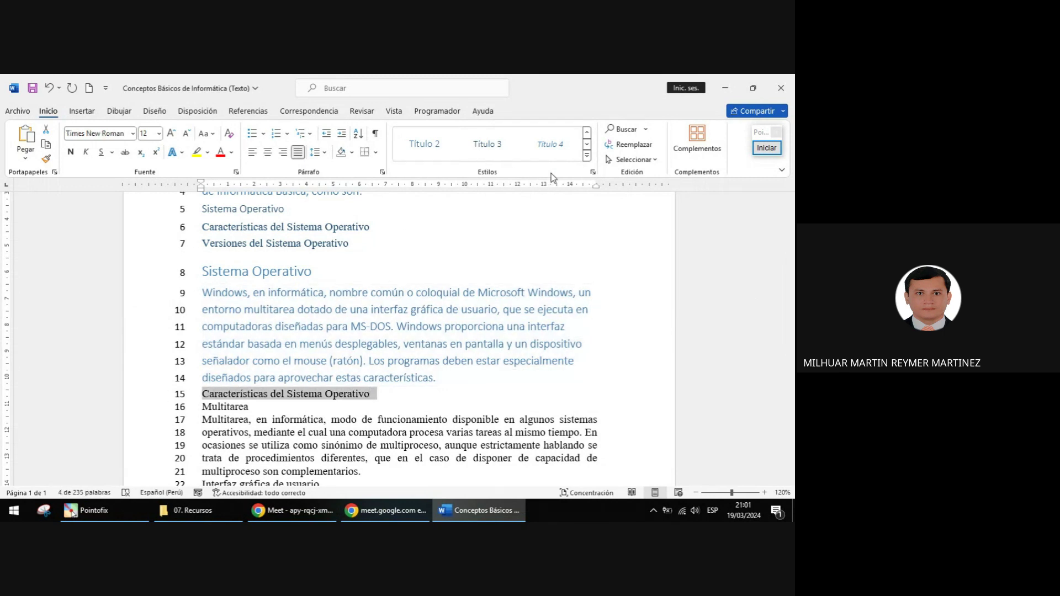
left_click(544, 144)
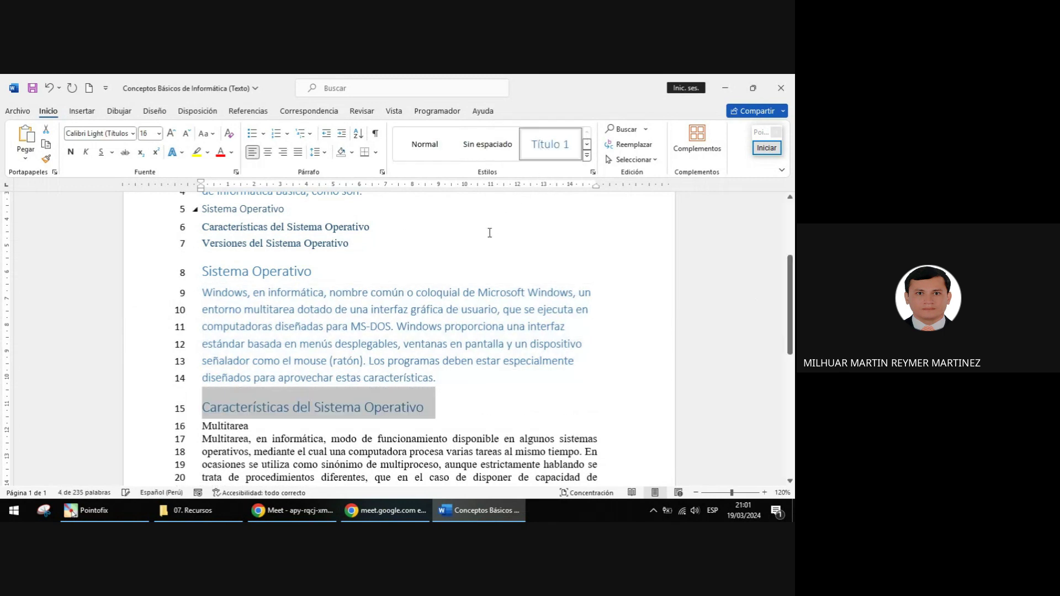
Step: Apply the Título 1 style to the Multitarea heading on line 16, undo it and apply it again
scroll(489, 232, "down", 4)
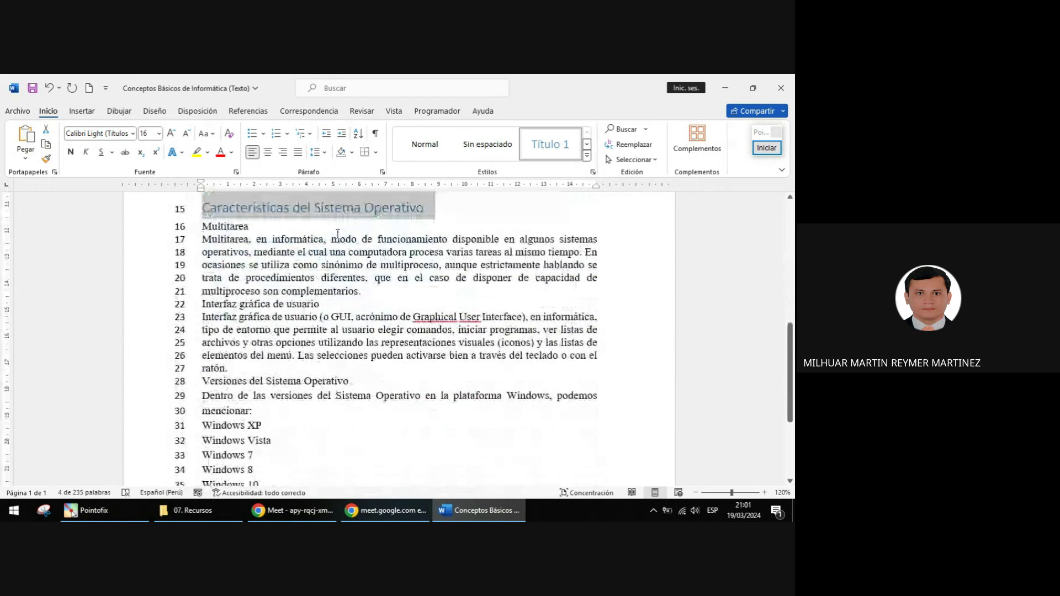
double_click(225, 226)
left_click(543, 145)
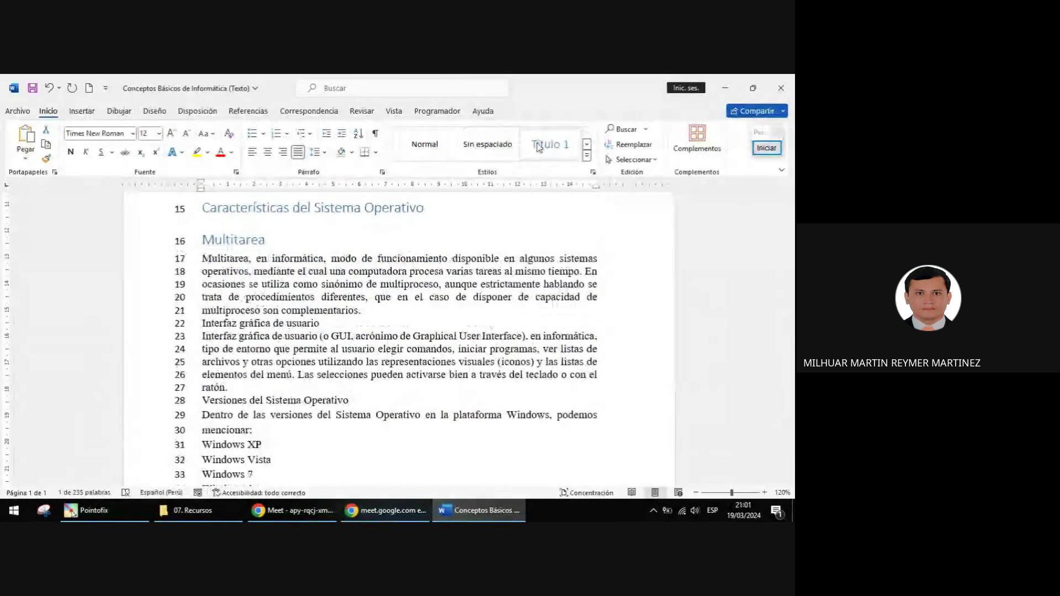
key("ctrl+z")
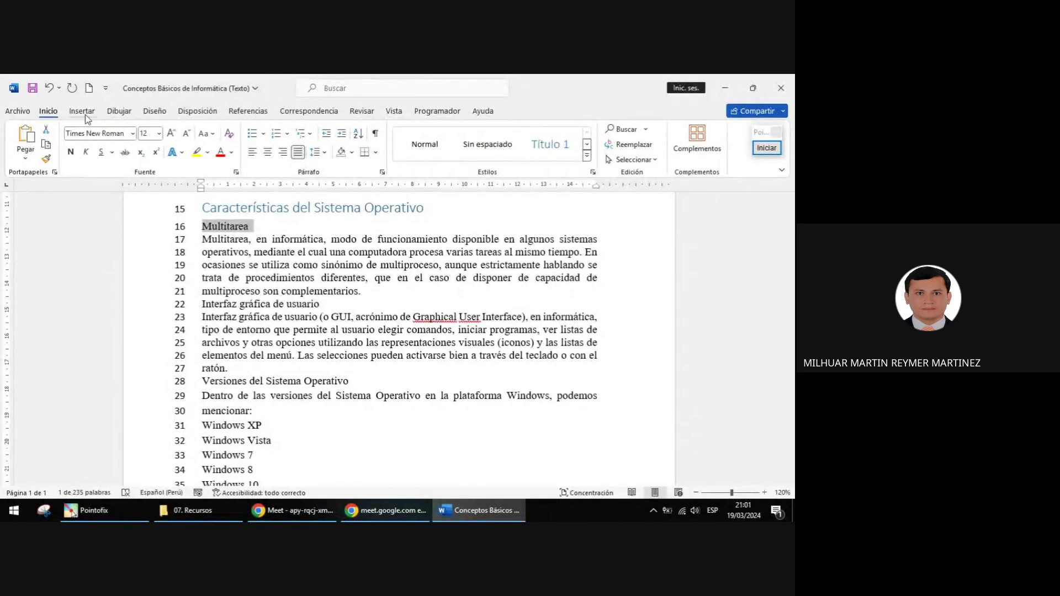
left_click(550, 158)
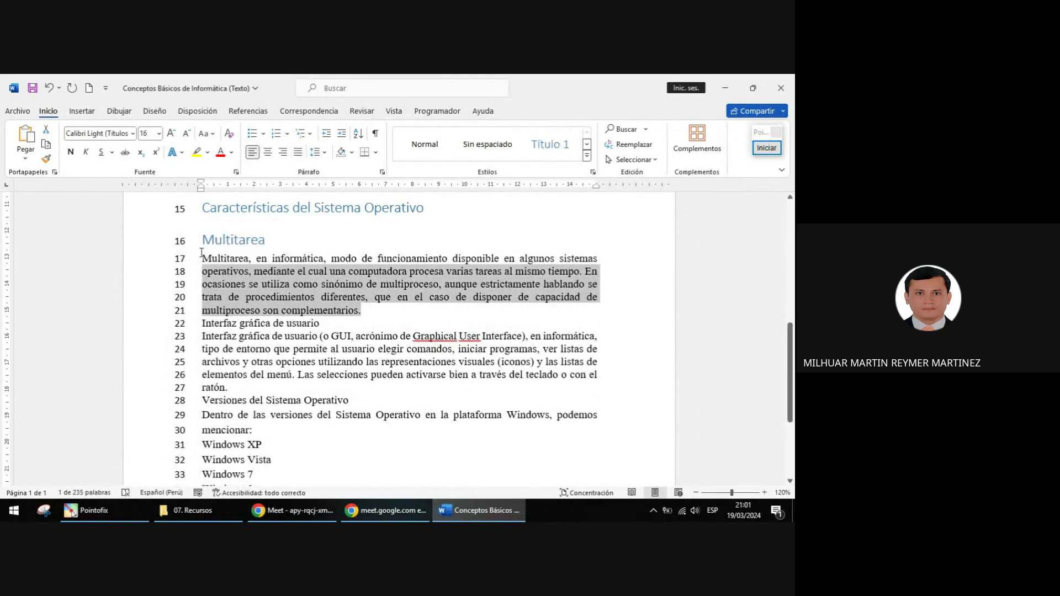
Step: Check the available fonts for the Multitarea paragraph on lines 17 to 21 without changing its font
left_click_drag(365, 310, 169, 266)
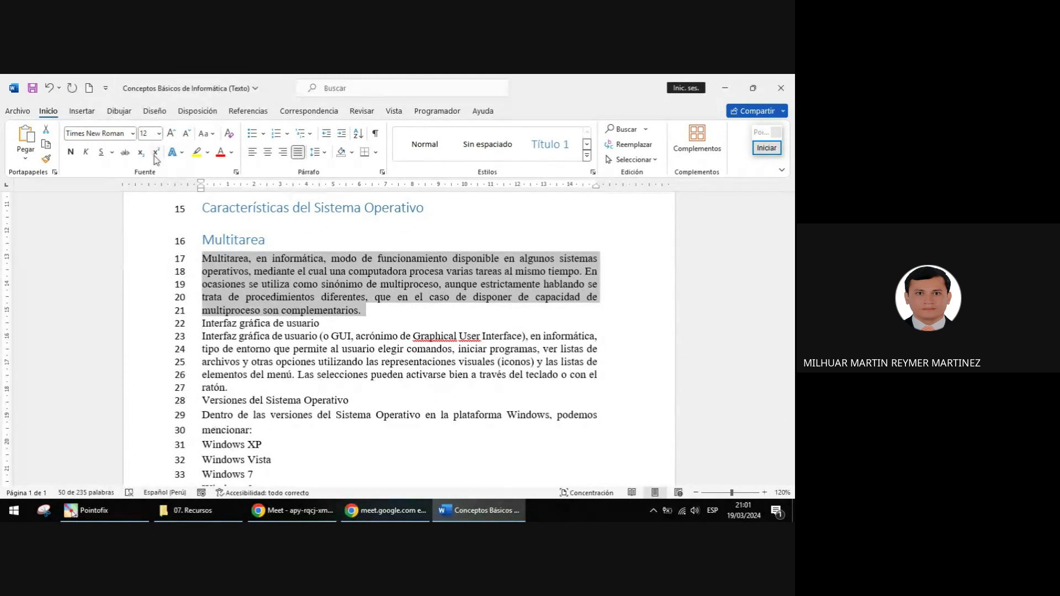
left_click(133, 134)
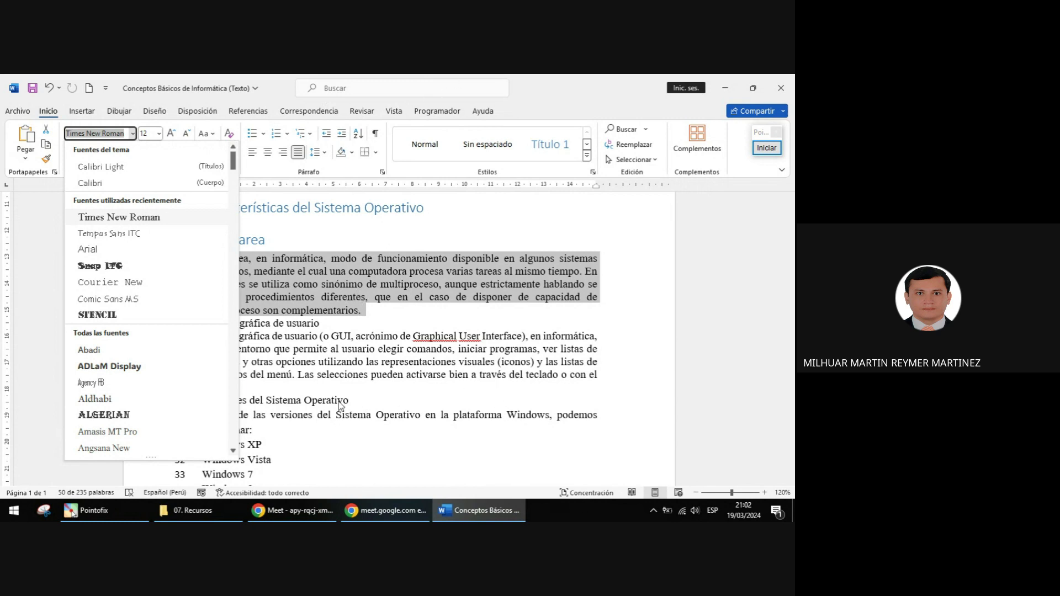
left_click(362, 263)
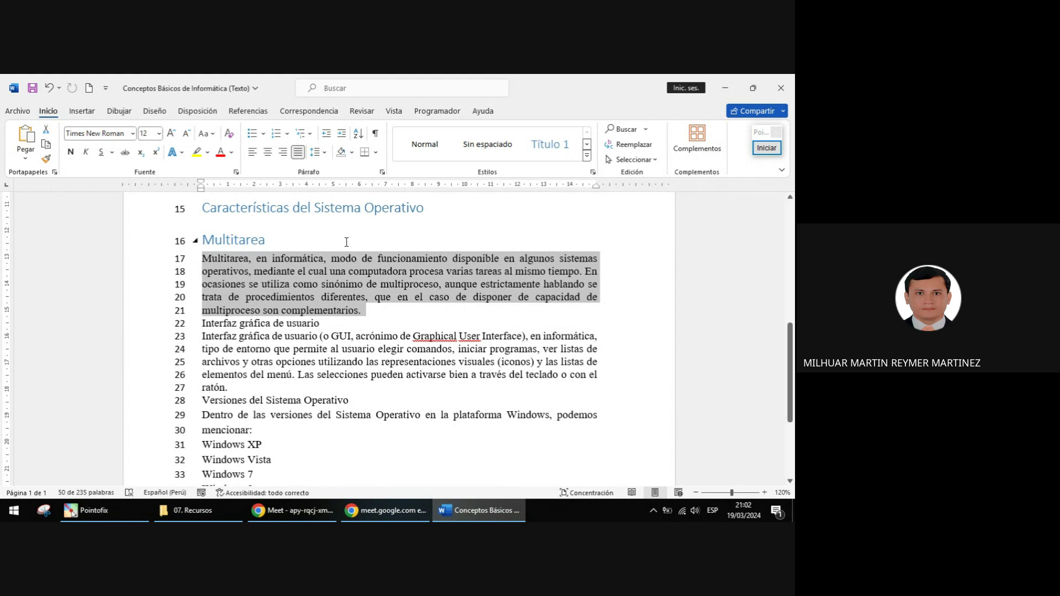
Step: Apply the Título 2 style to the Multitarea paragraph on lines 17 to 21
scroll(329, 241, "up", 1)
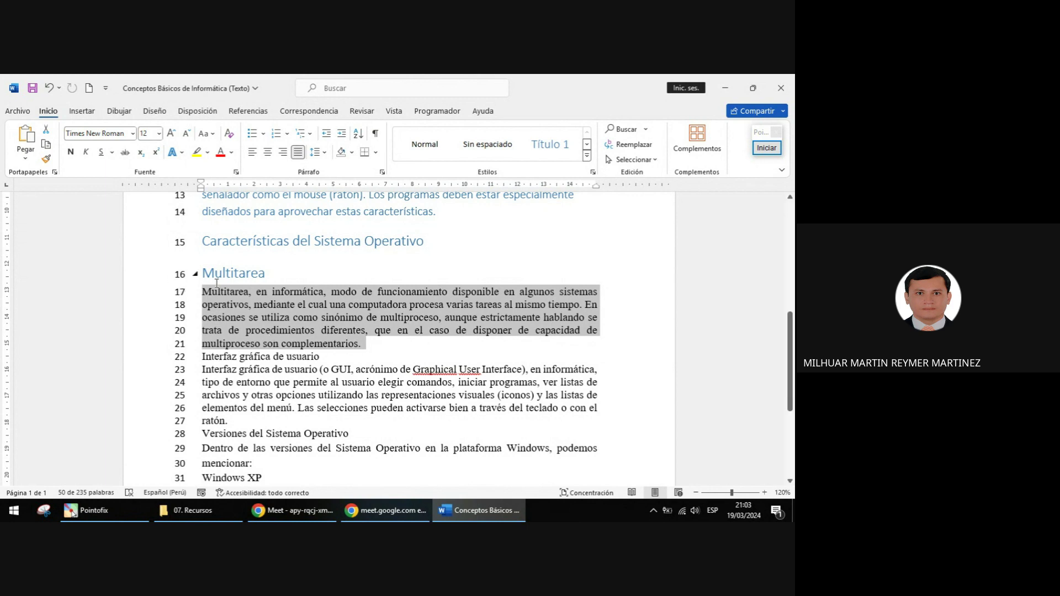
double_click(238, 274)
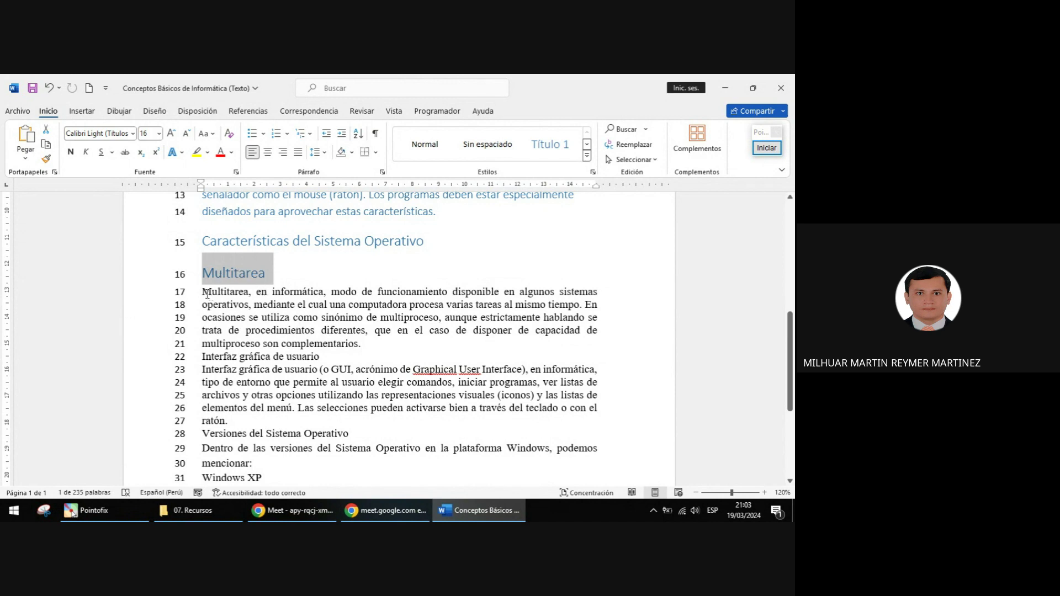
left_click_drag(204, 292, 381, 347)
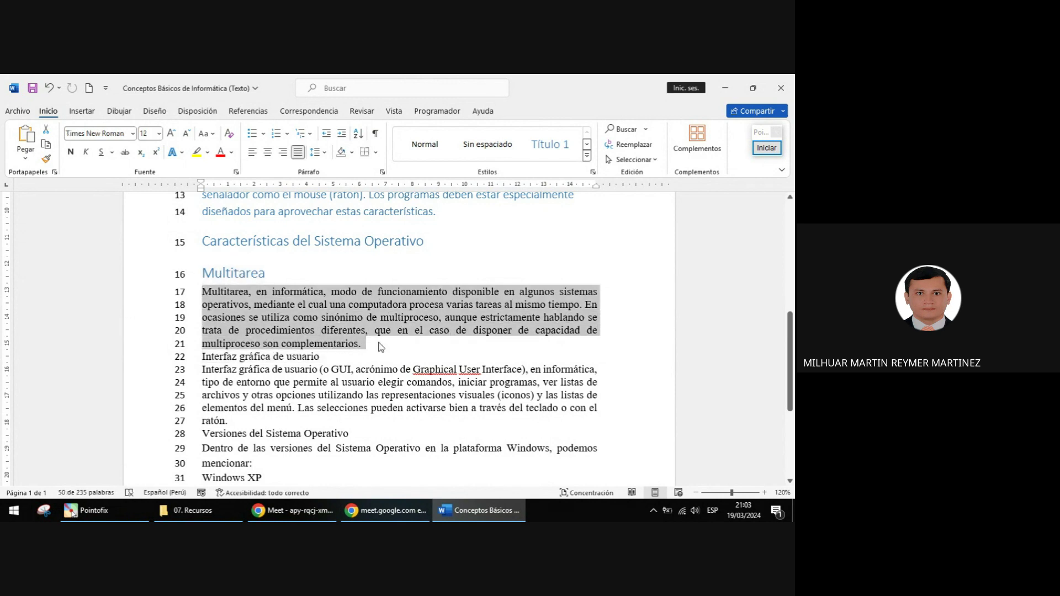
left_click(587, 156)
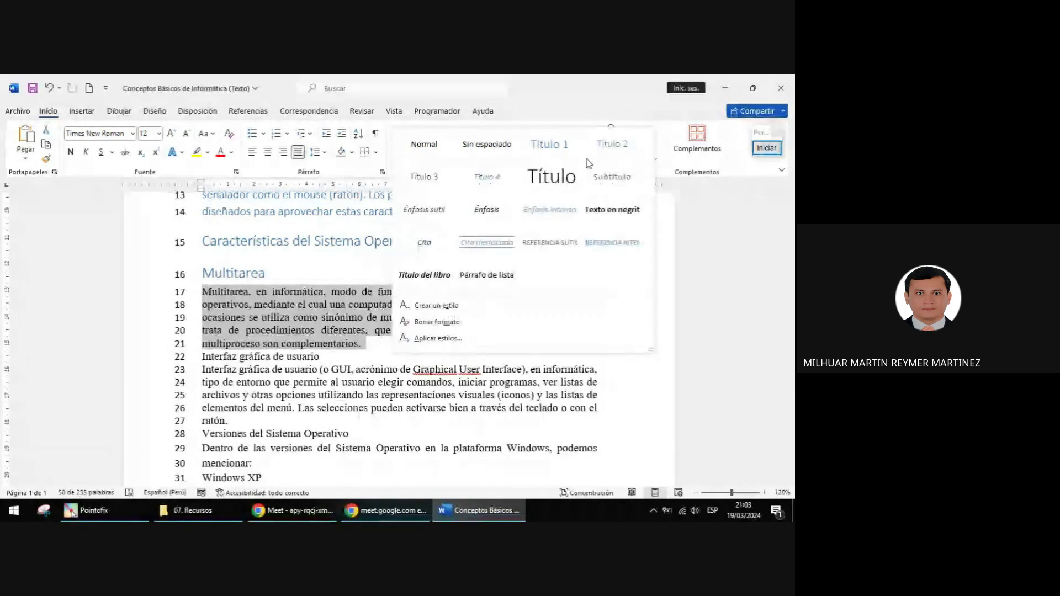
left_click(612, 144)
Step: Apply the Título 1 style to the Interfaz gráfica de usuario heading on line 22
scroll(396, 323, "down", 2)
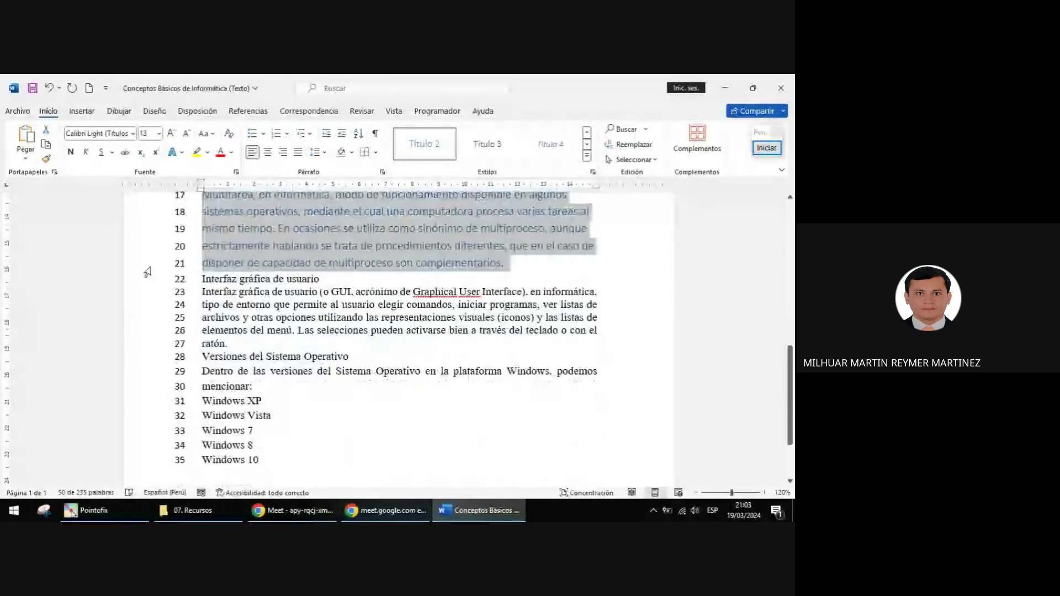
left_click(144, 278)
scroll(278, 347, "up", 1)
scroll(279, 347, "up", 1)
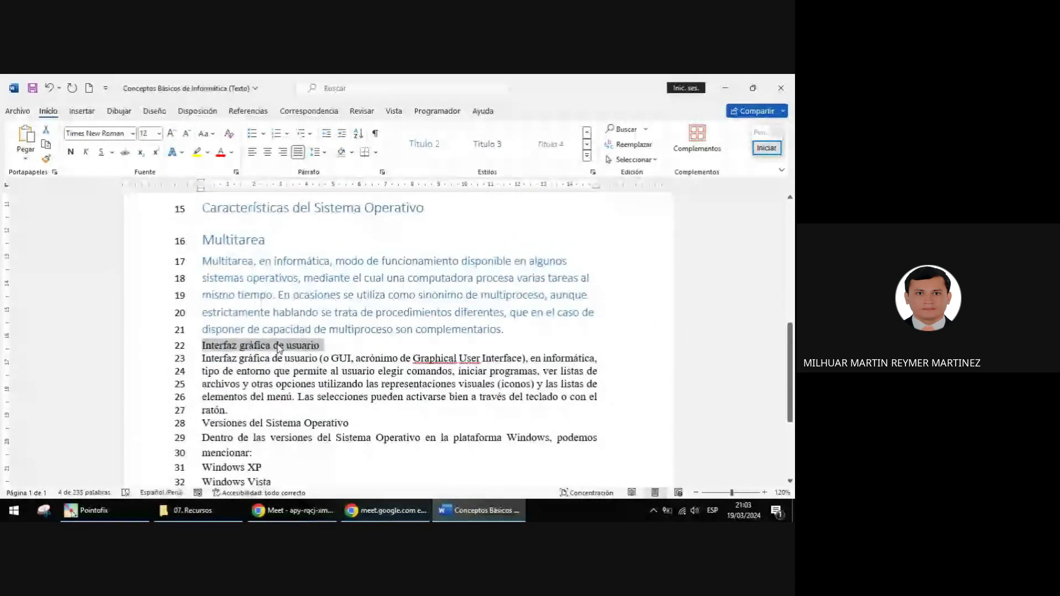
left_click(151, 247)
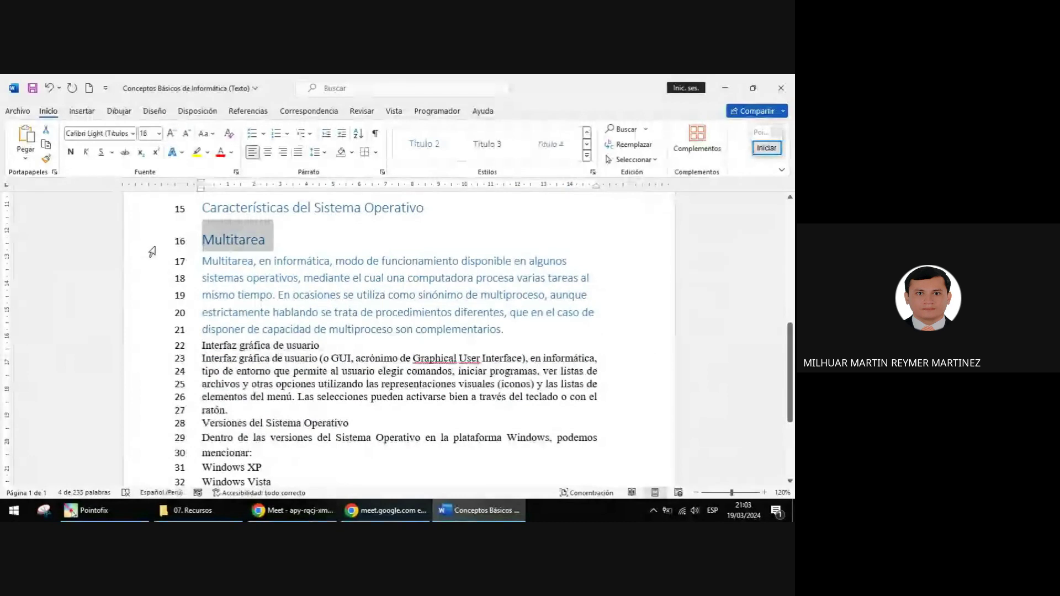
left_click(139, 348)
key("ctrl+alt+1")
scroll(356, 393, "down", 1)
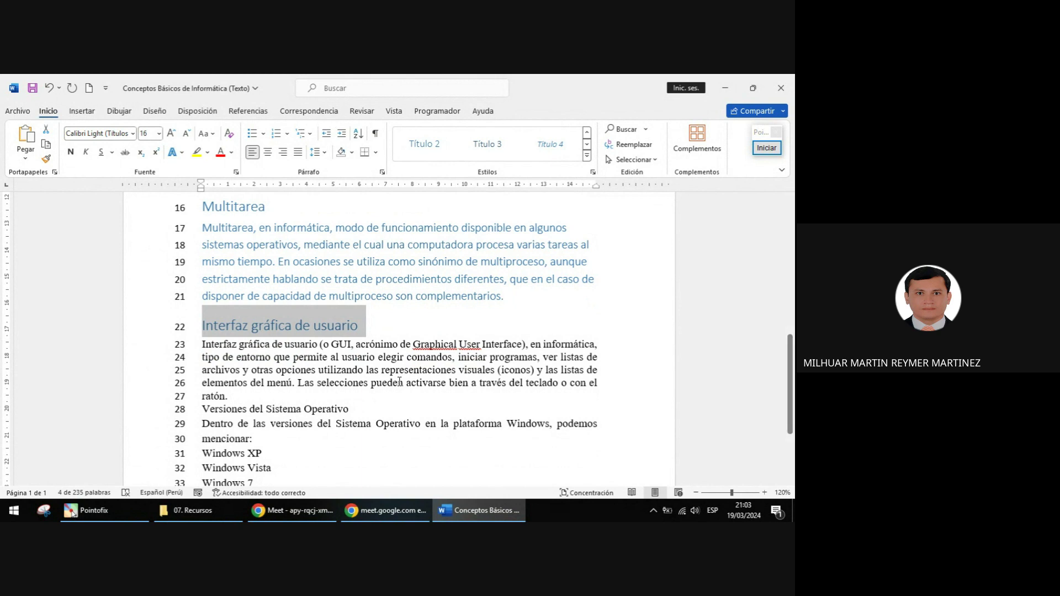
scroll(399, 381, "down", 2)
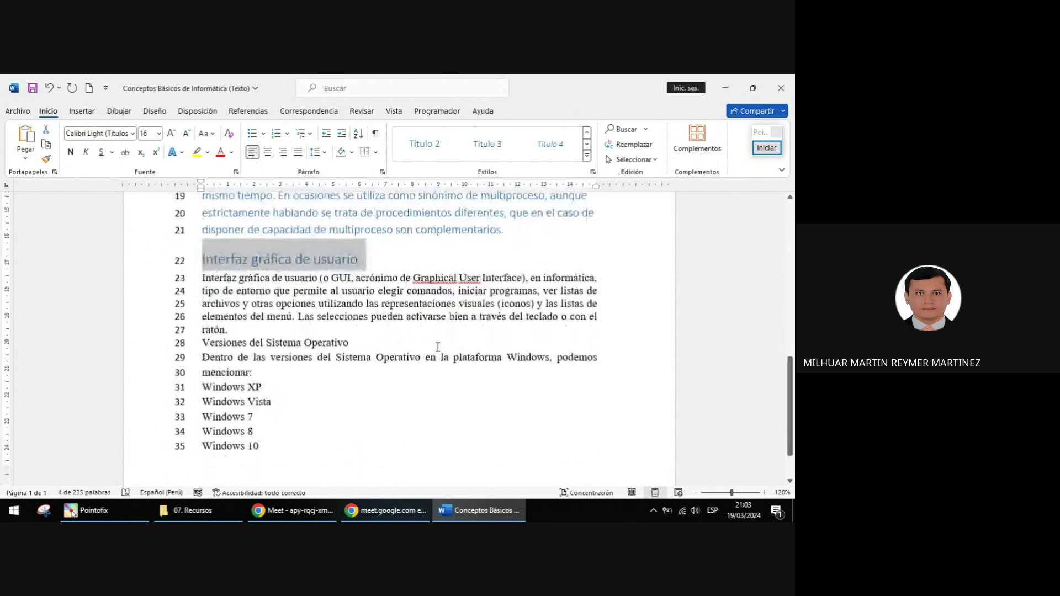
Step: Apply the Título 2 style to the Interfaz gráfica de usuario paragraph on lines 23 to 27
scroll(442, 339, "down", 2)
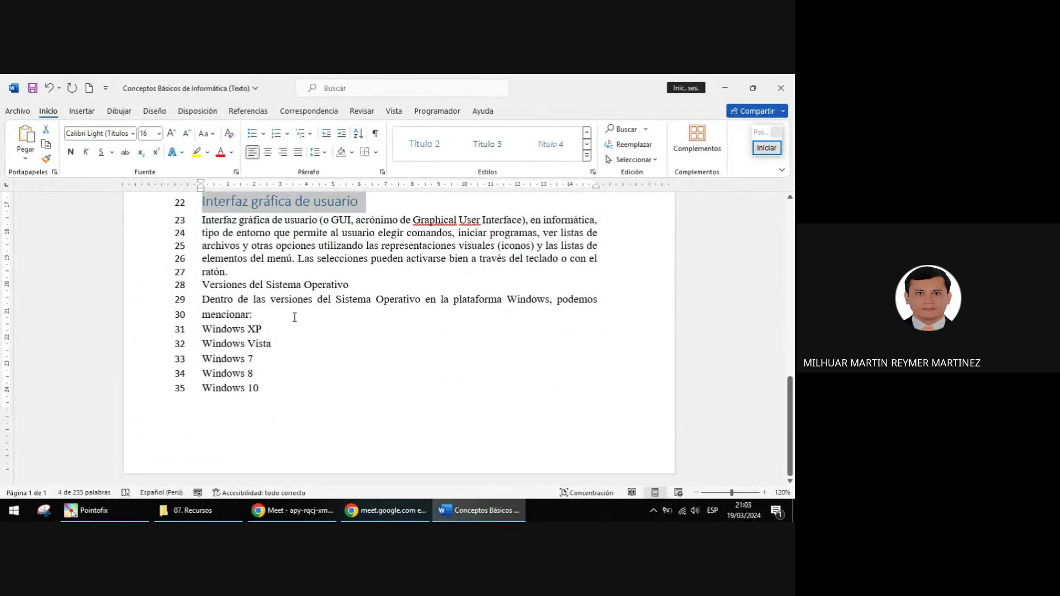
left_click(214, 232)
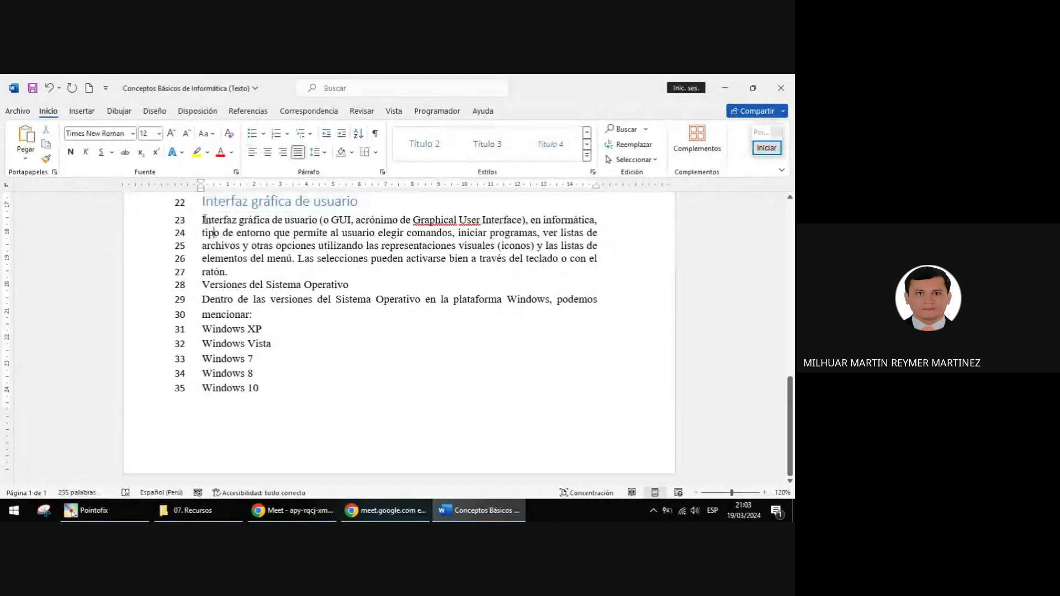
left_click_drag(202, 219, 227, 271)
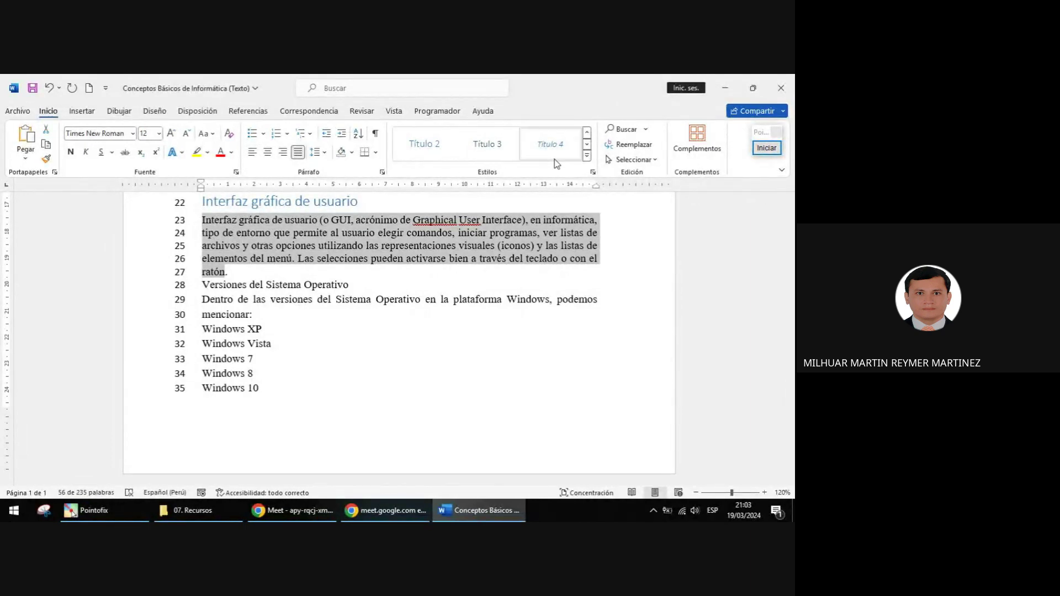
left_click(587, 157)
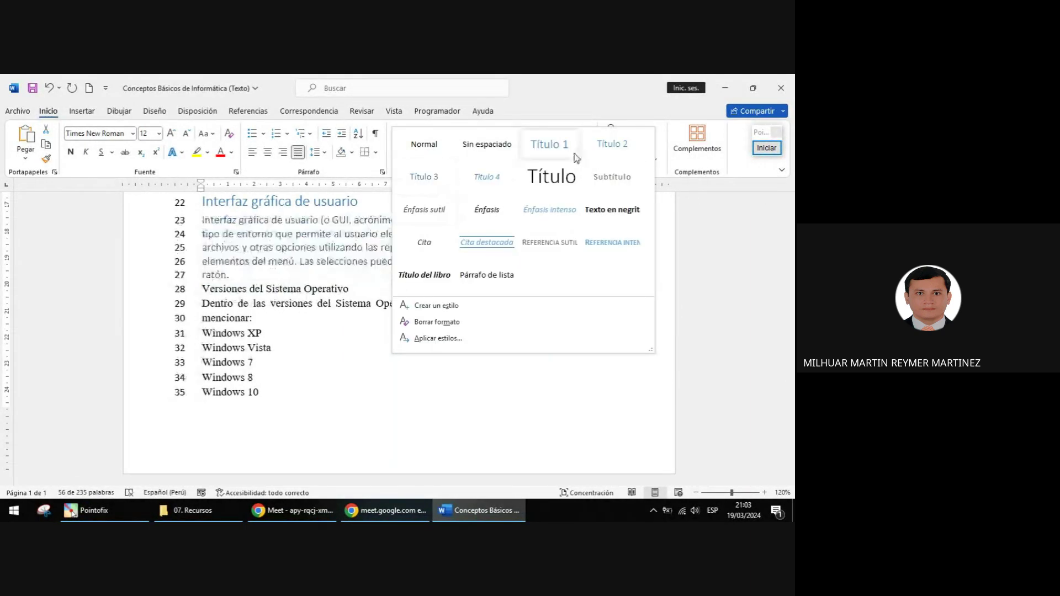
left_click(605, 146)
Step: Apply the Título 1 style to the Versiones del Sistema Operativo heading on line 28
left_click(137, 296)
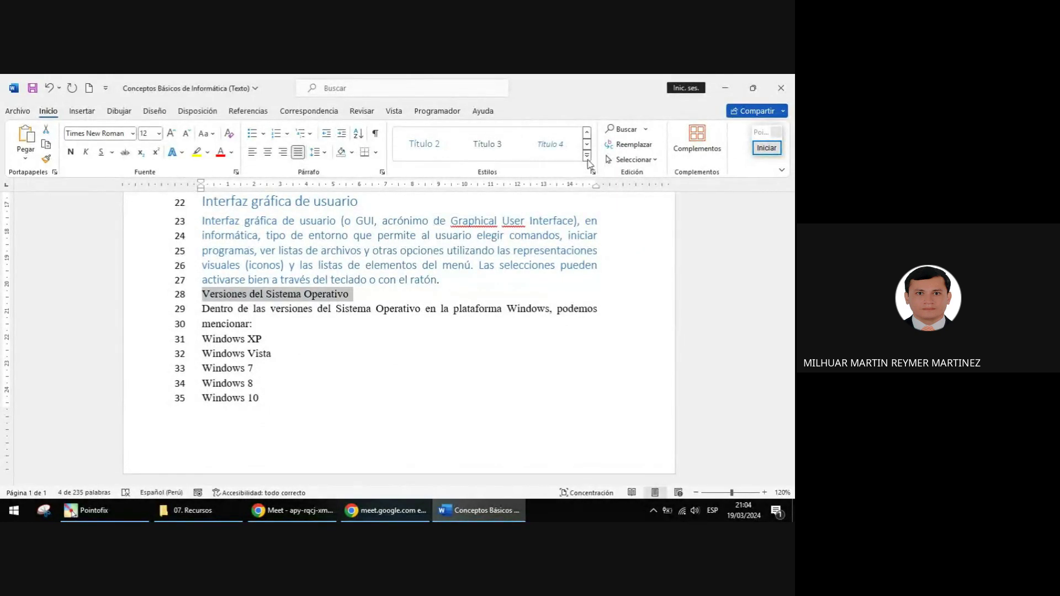
left_click(587, 156)
left_click(539, 148)
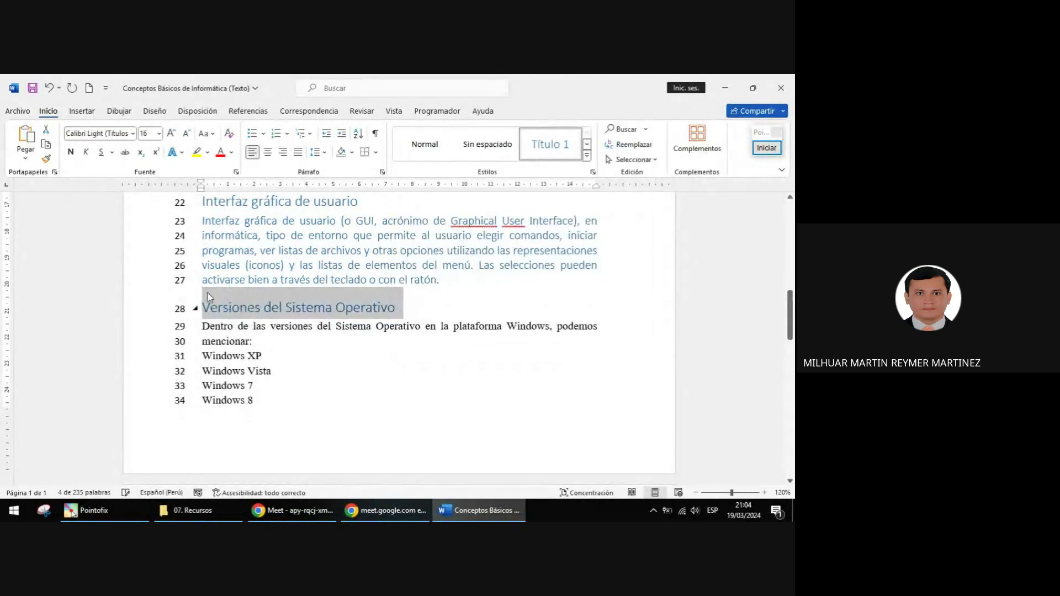
Step: Apply Título 2 to the Windows versions introduction on lines 29 and 30, and Título 3 to Windows XP, Windows Vista and Windows 7
left_click_drag(152, 329, 158, 343)
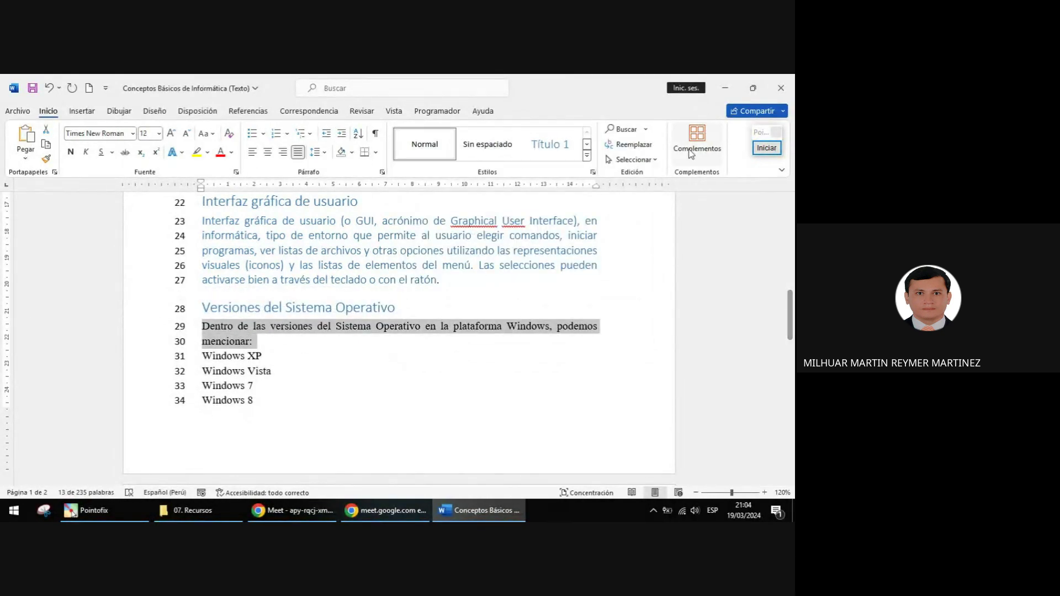
left_click(587, 156)
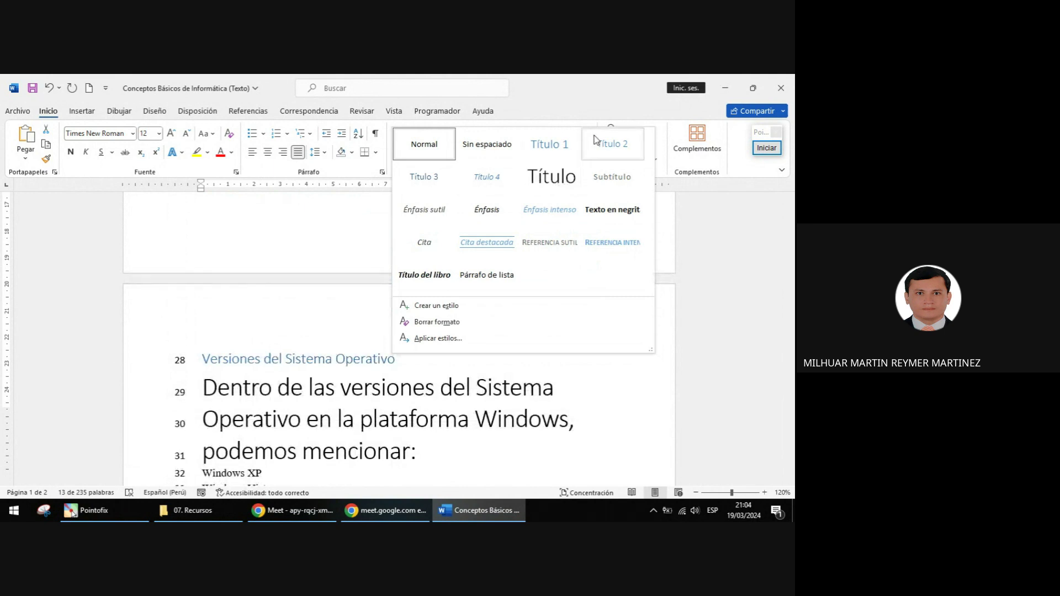
left_click(612, 144)
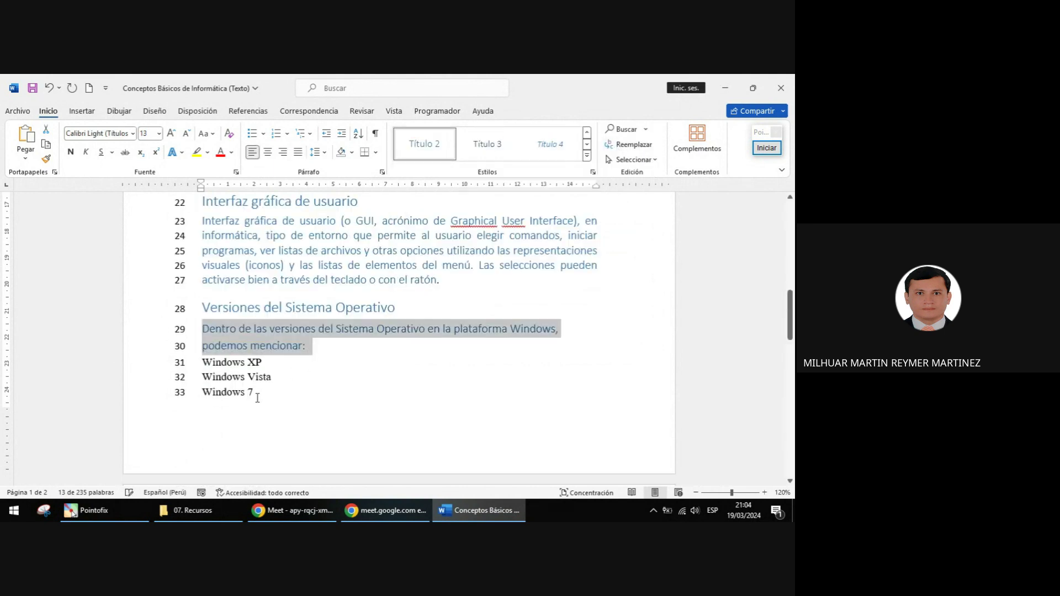
left_click_drag(258, 395, 202, 362)
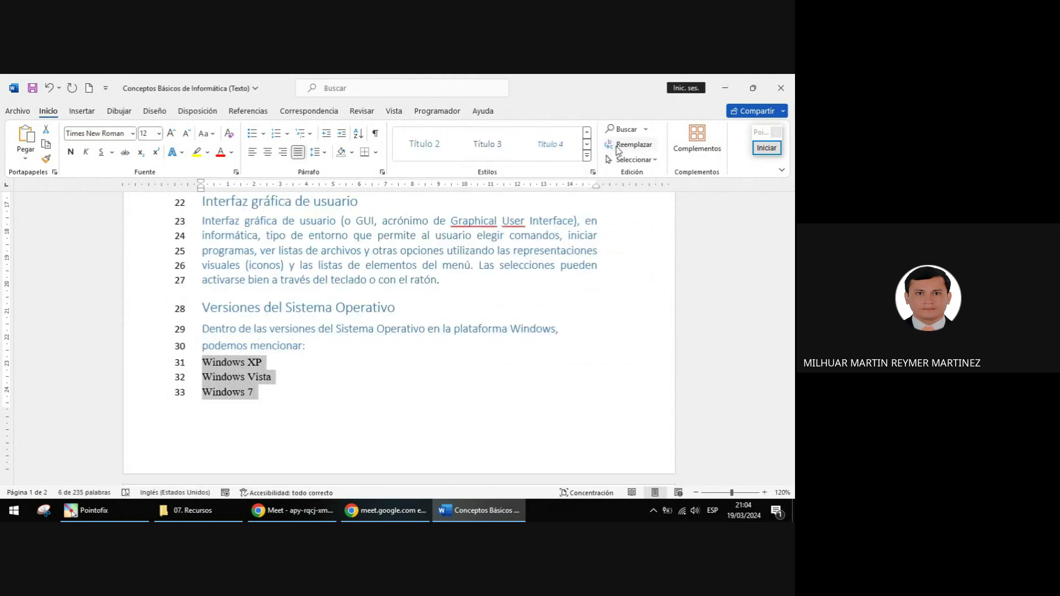
left_click(506, 148)
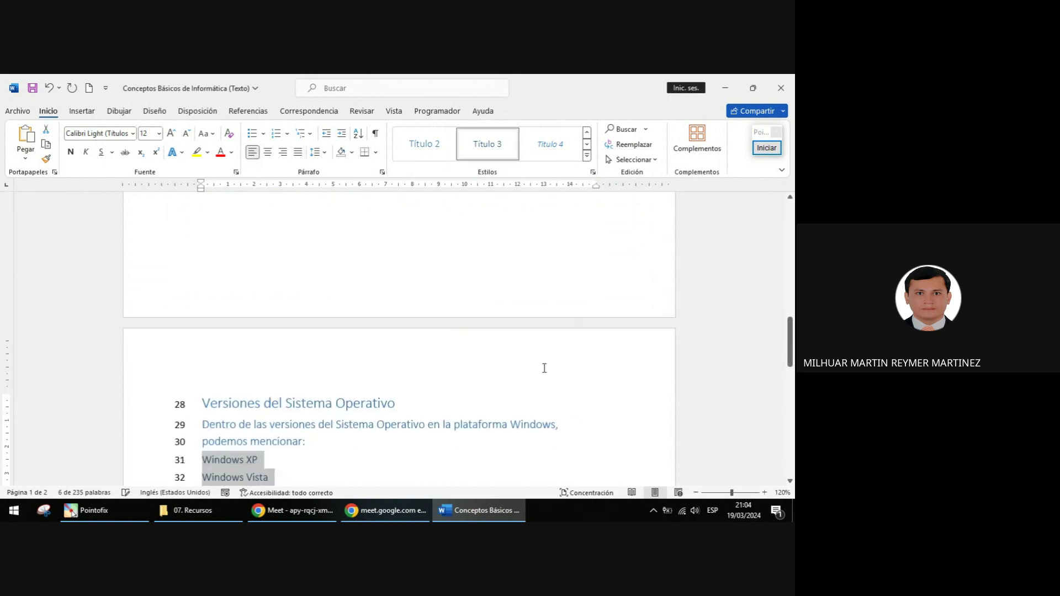
scroll(572, 373, "up", 2)
scroll(576, 378, "up", 8)
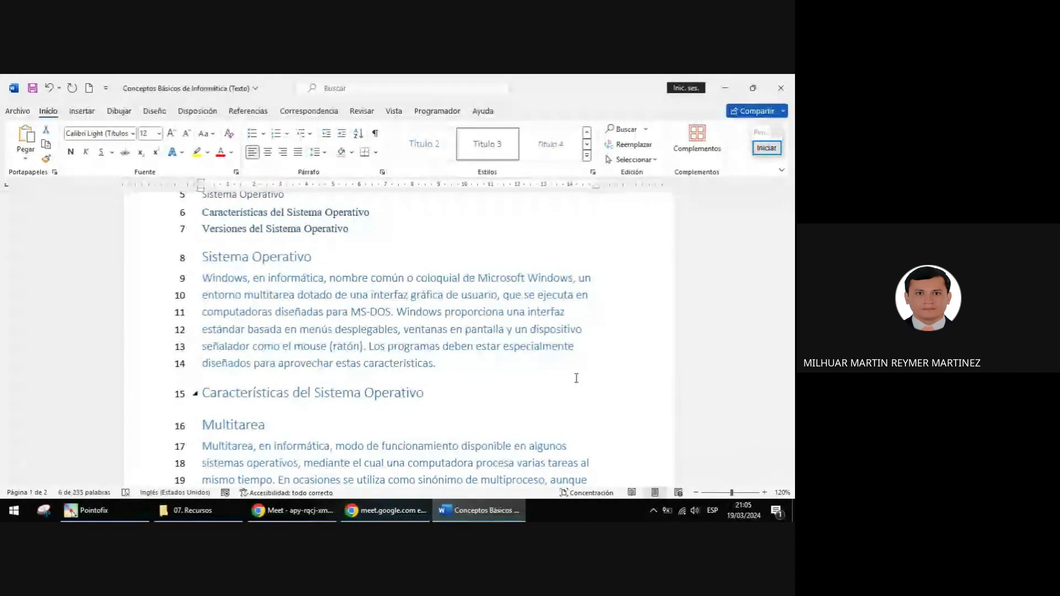
scroll(575, 378, "up", 1)
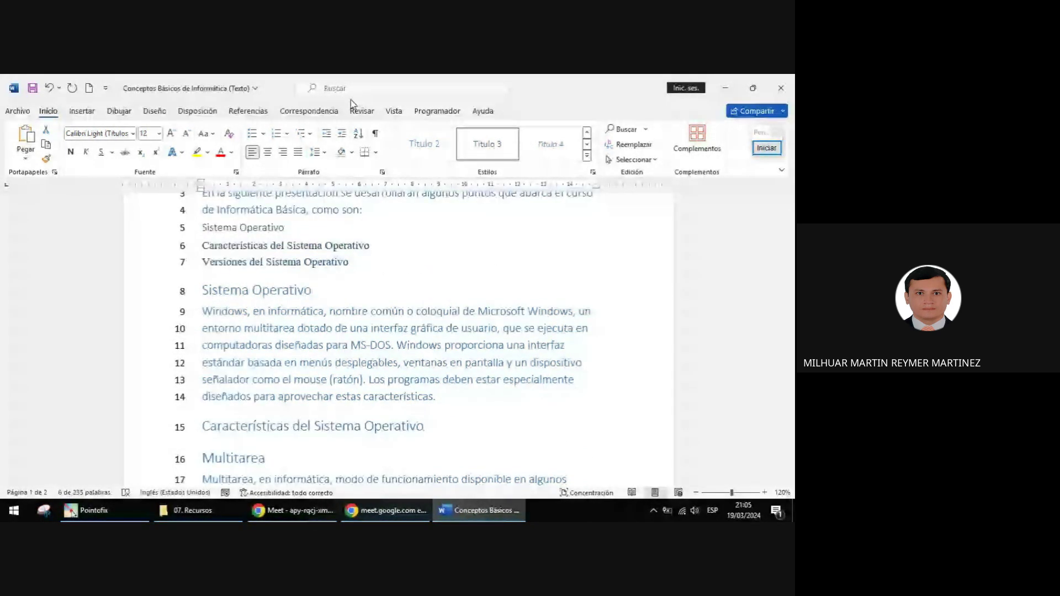
left_click(362, 112)
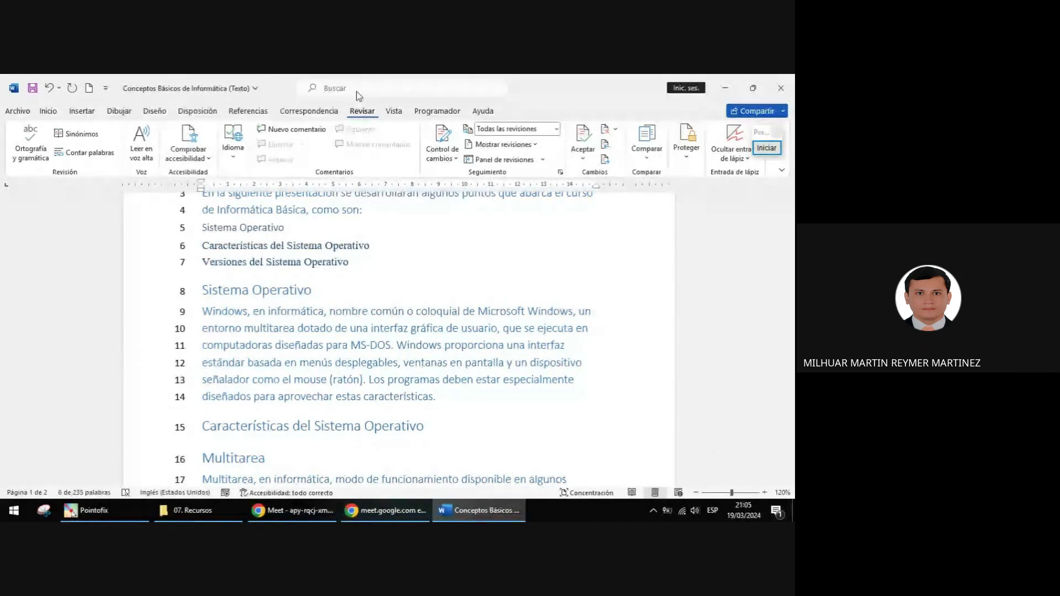
left_click(253, 112)
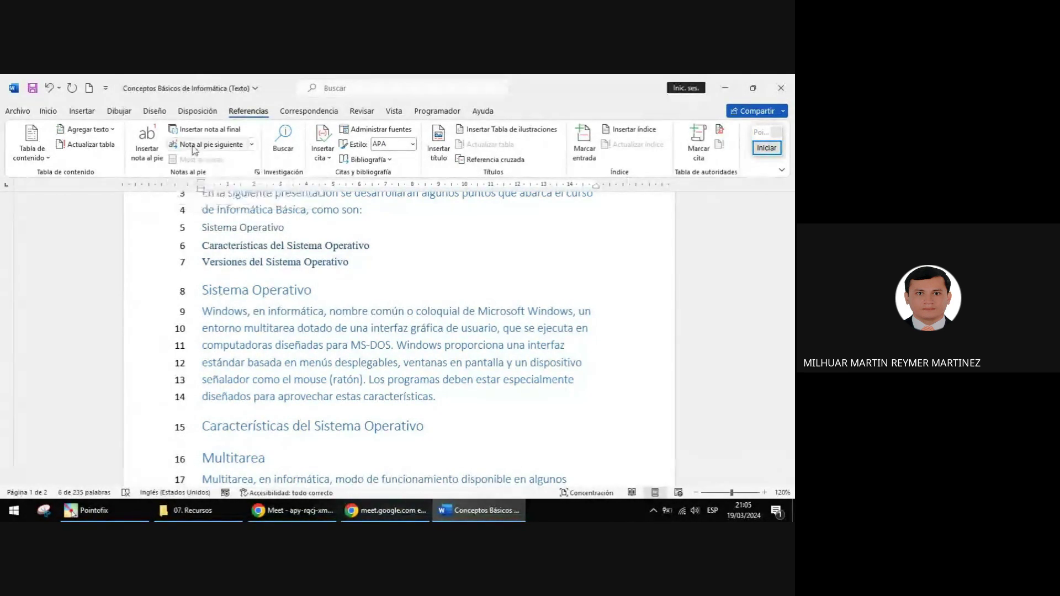
left_click(91, 111)
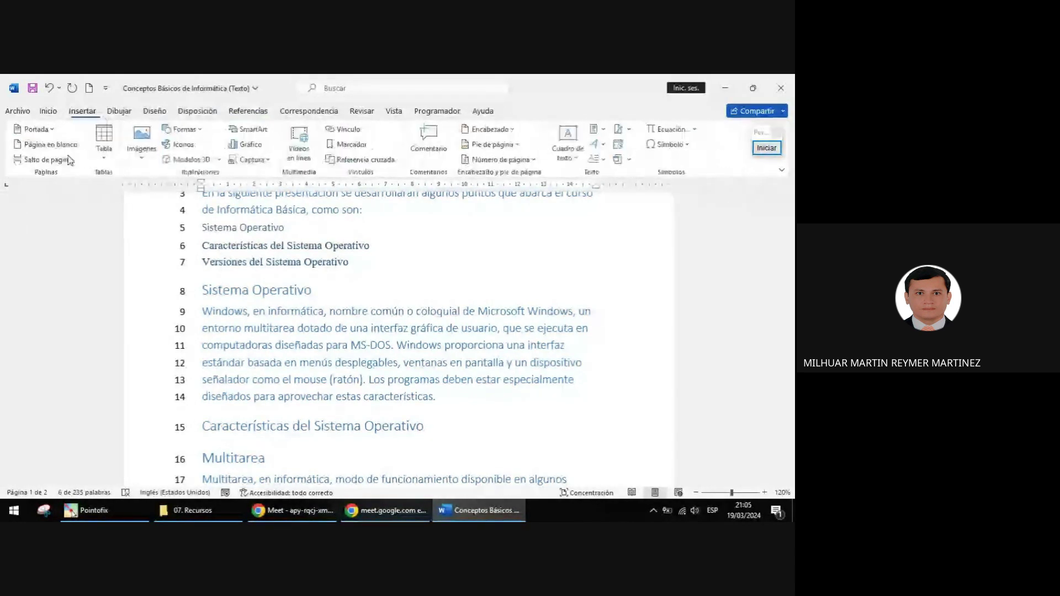
left_click(48, 111)
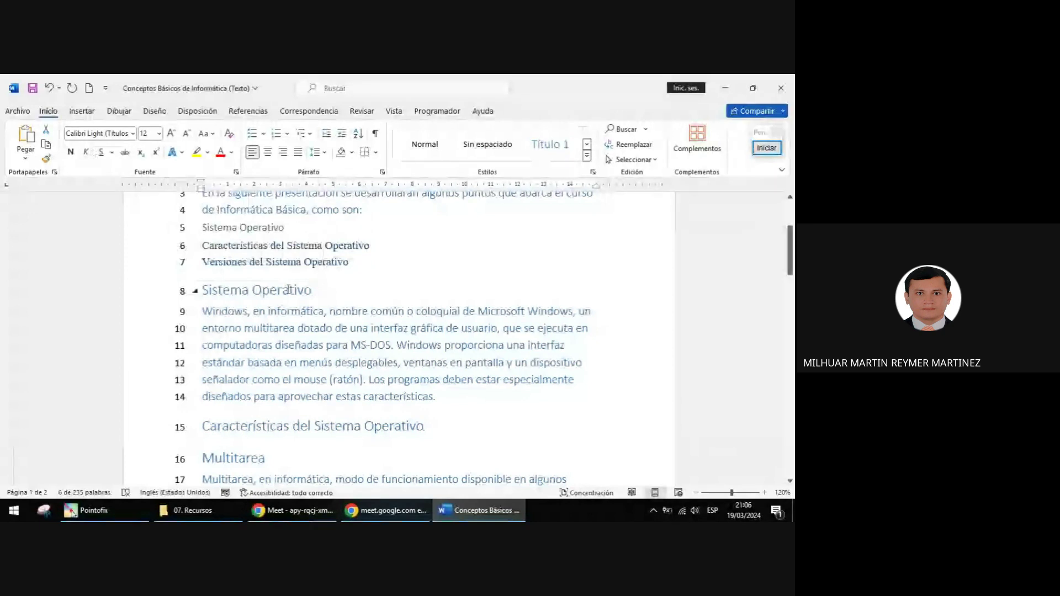
scroll(346, 282, "down", 1)
scroll(337, 281, "up", 3)
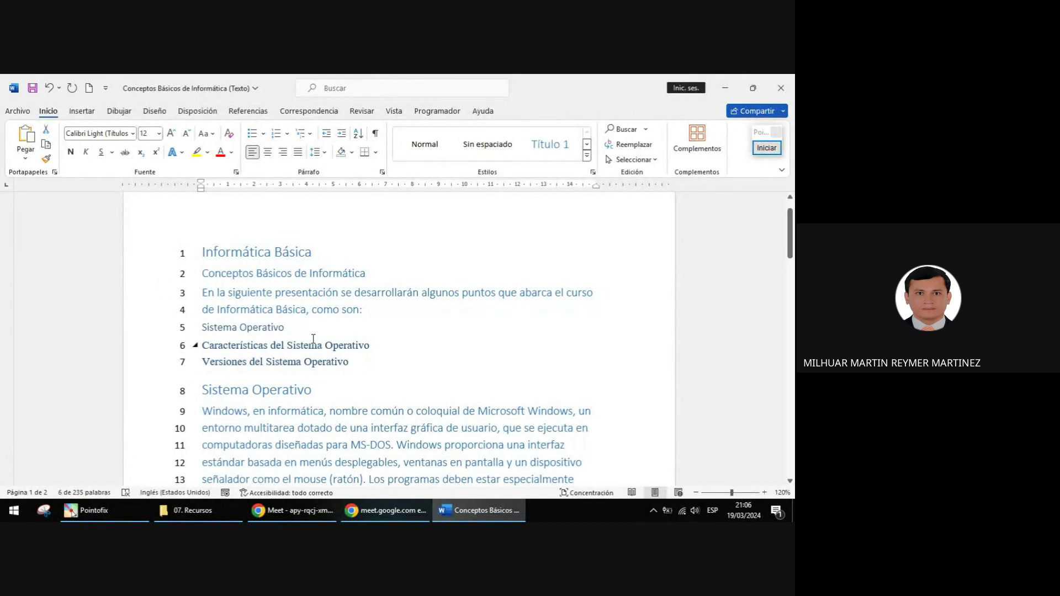
Step: Start annotating with Pointofix and draw red freehand lines across the page below text lines 1 and 7
left_click(767, 147)
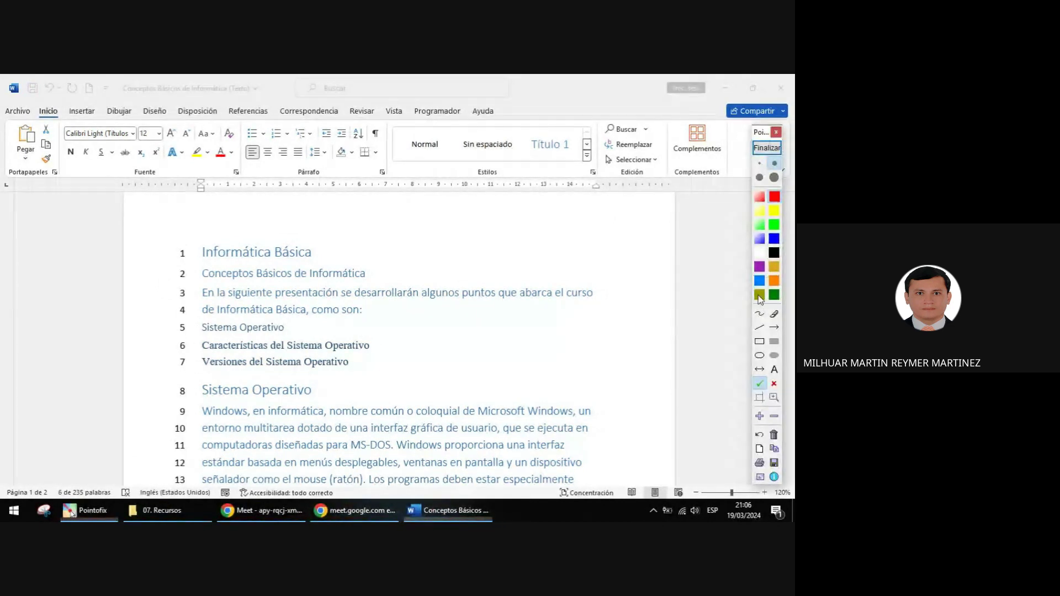
left_click(759, 314)
left_click_drag(164, 264, 621, 256)
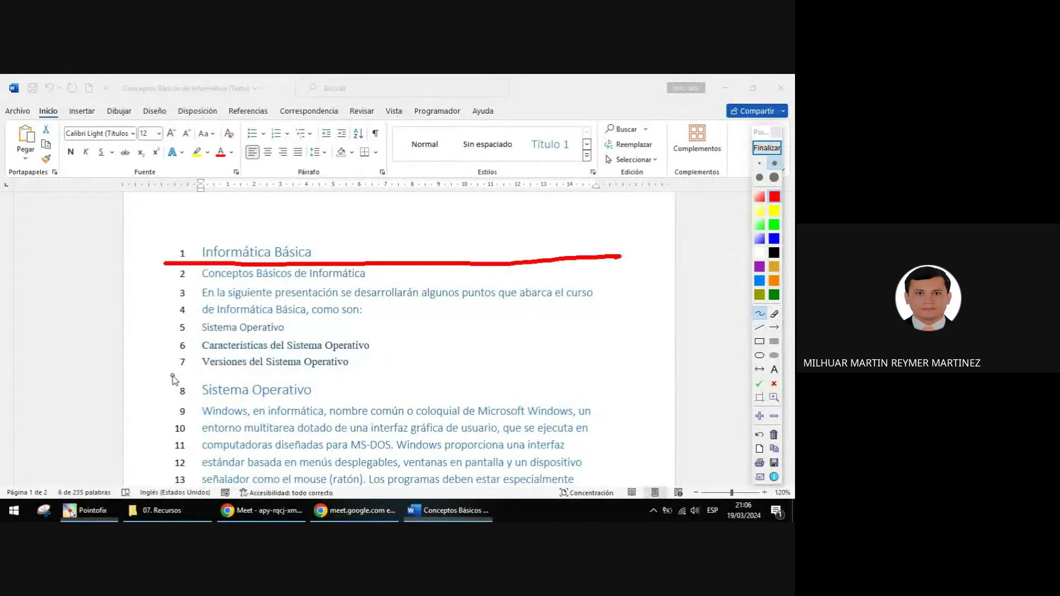
left_click_drag(172, 374, 651, 381)
Step: Place green check marks, one each at lines 1 and 2, two at lines 3 and 4, three at line 5, and end the annotation
left_click(757, 384)
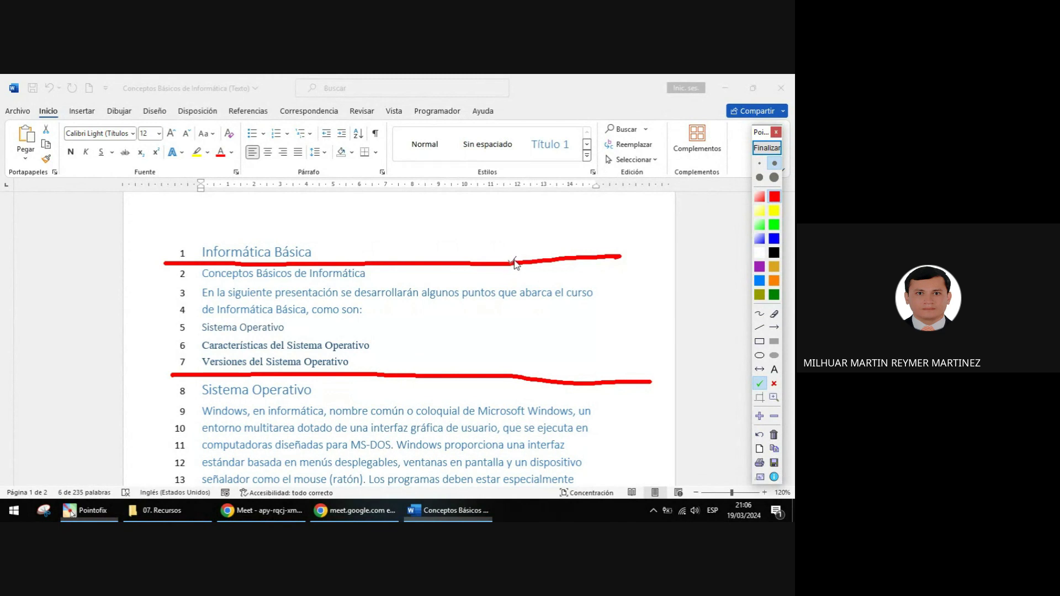
left_click(203, 242)
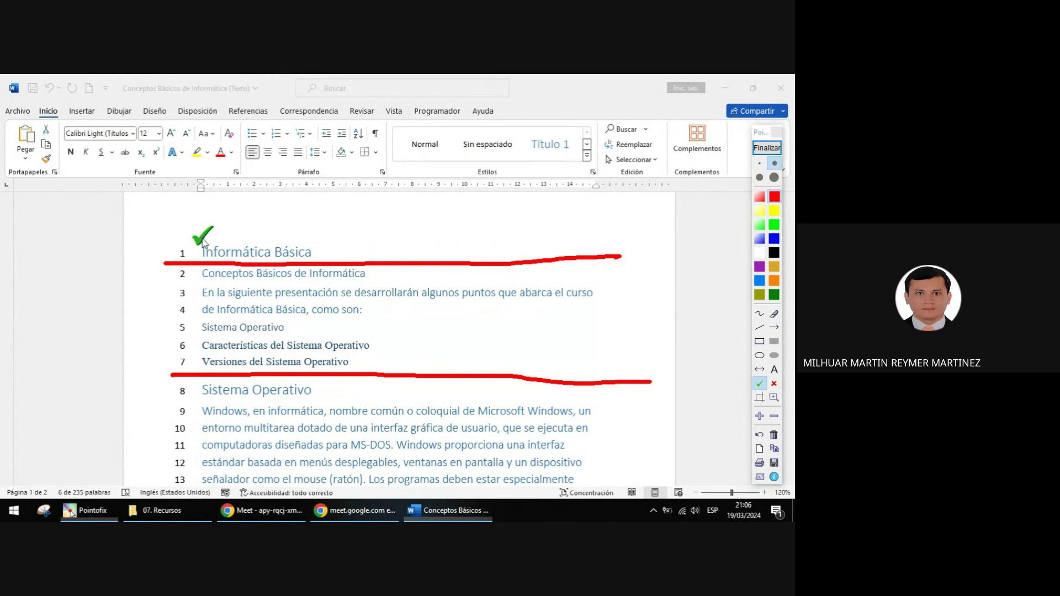
left_click(198, 275)
left_click(187, 307)
left_click(193, 304)
left_click(173, 332)
left_click(185, 331)
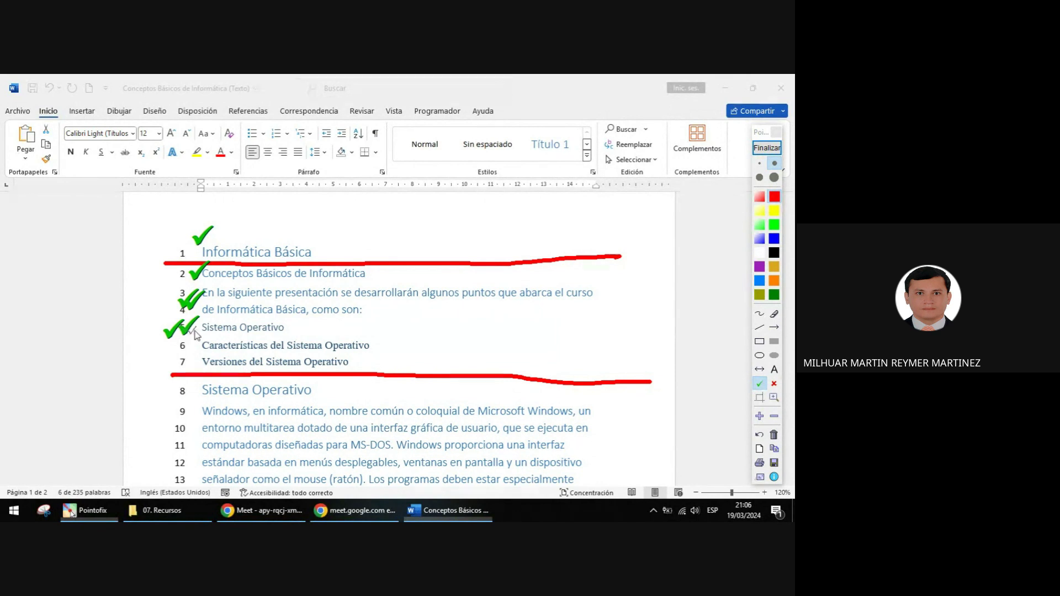
left_click(198, 330)
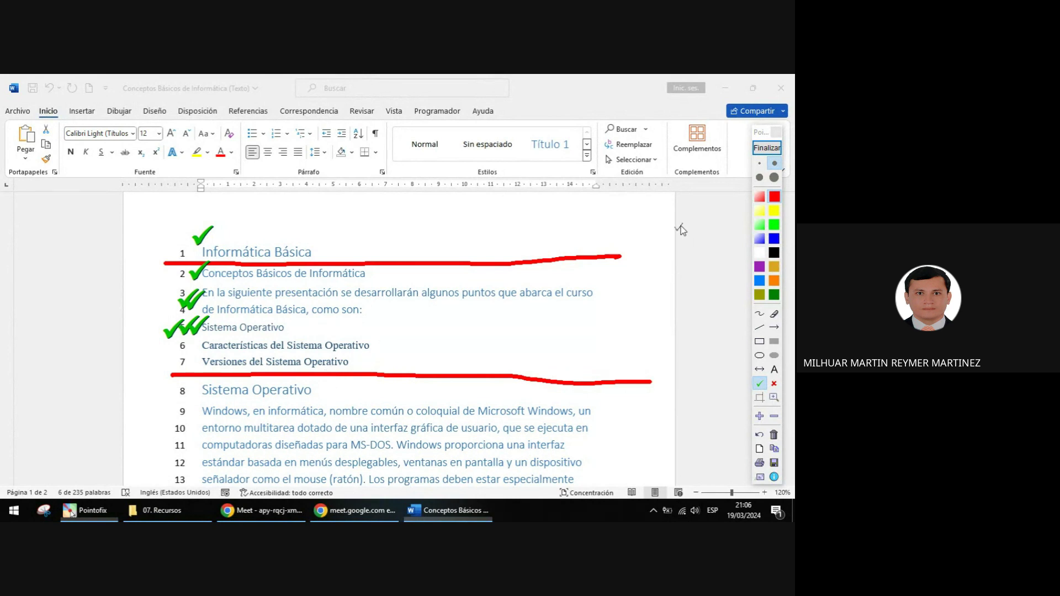
left_click(767, 148)
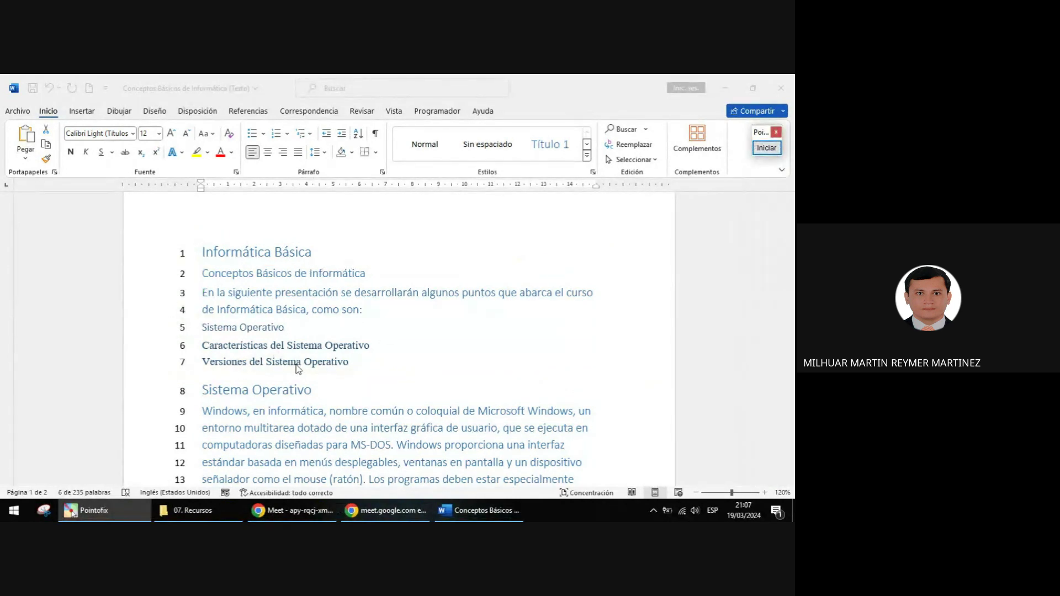
Step: Apply the Título 3 style to the three topic lines 5 to 7, from Sistema Operativo to Versiones del Sistema Operativo
left_click_drag(350, 361, 213, 329)
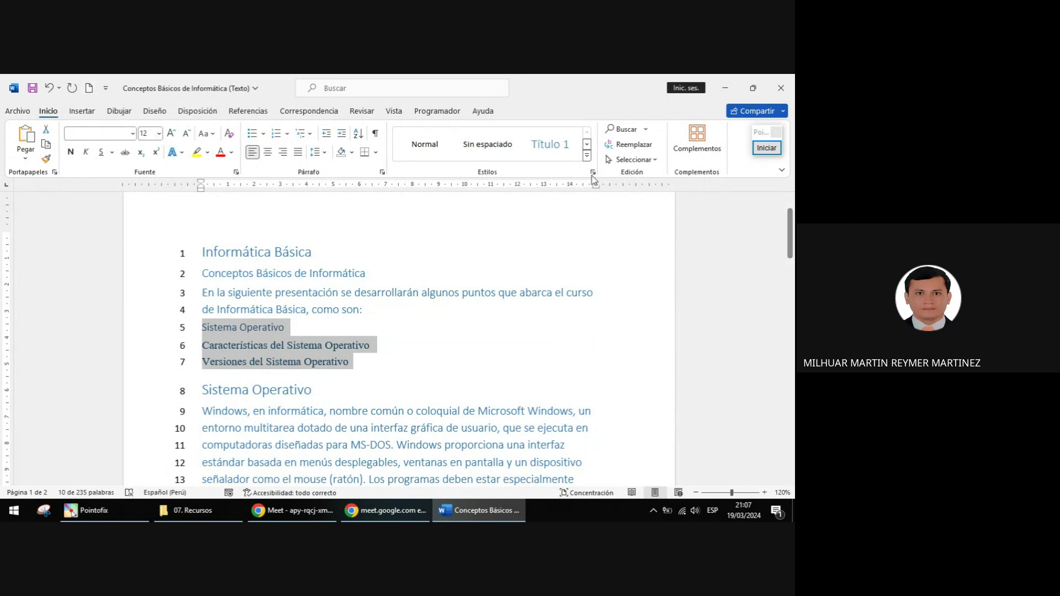
left_click(587, 156)
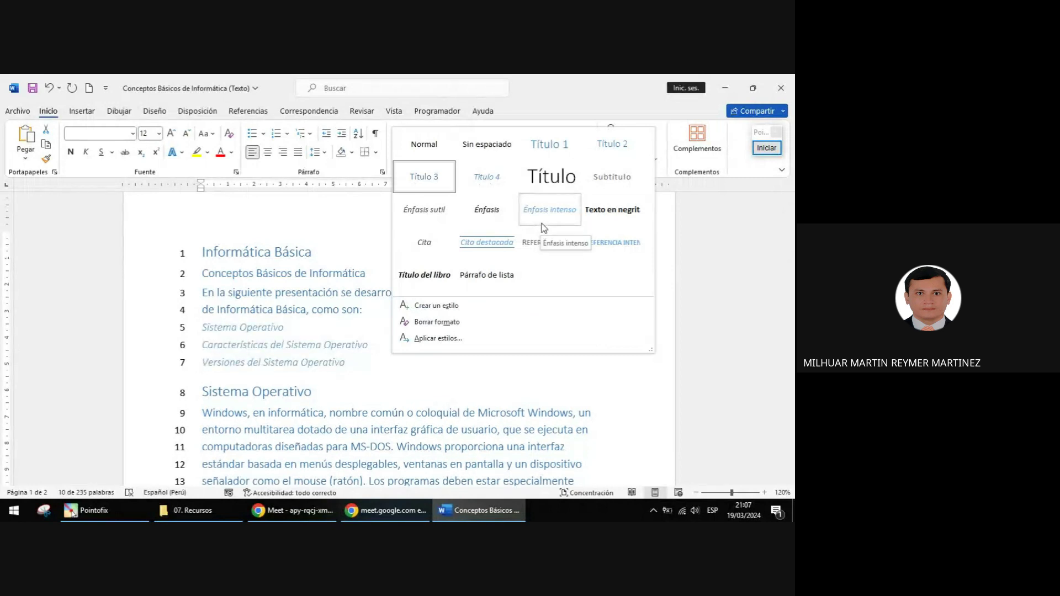
left_click(396, 174)
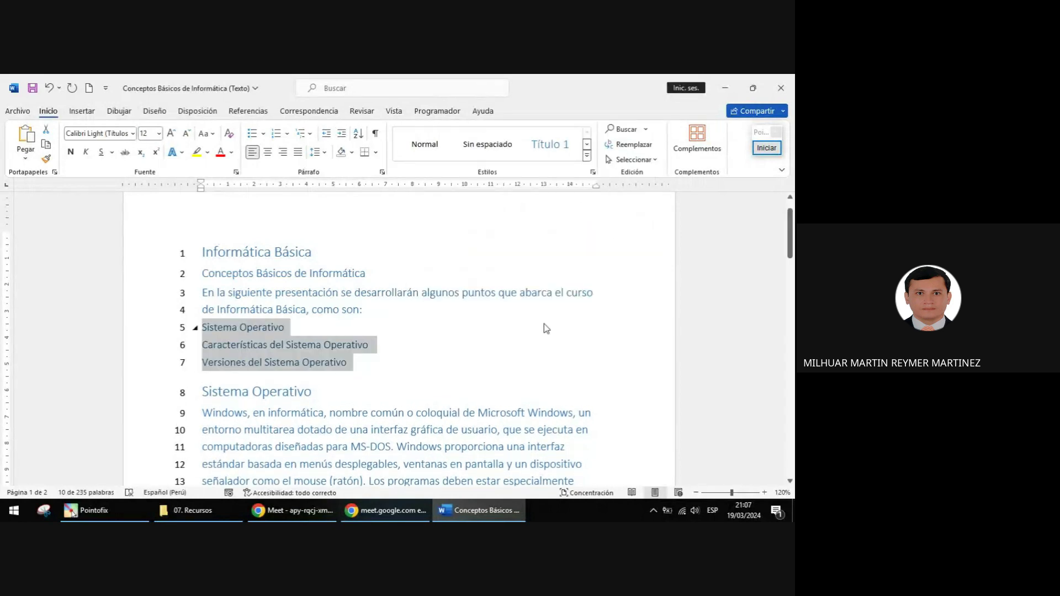
Step: Review the title styles applied to the headings, paragraphs and topic lines throughout the document
scroll(544, 324, "down", 1)
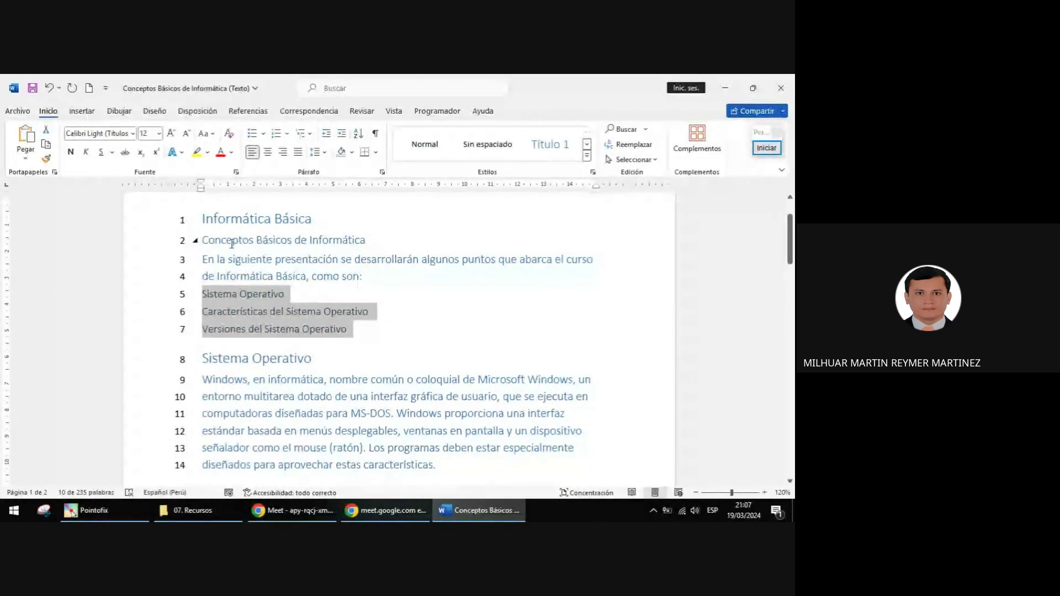
scroll(388, 320, "down", 3)
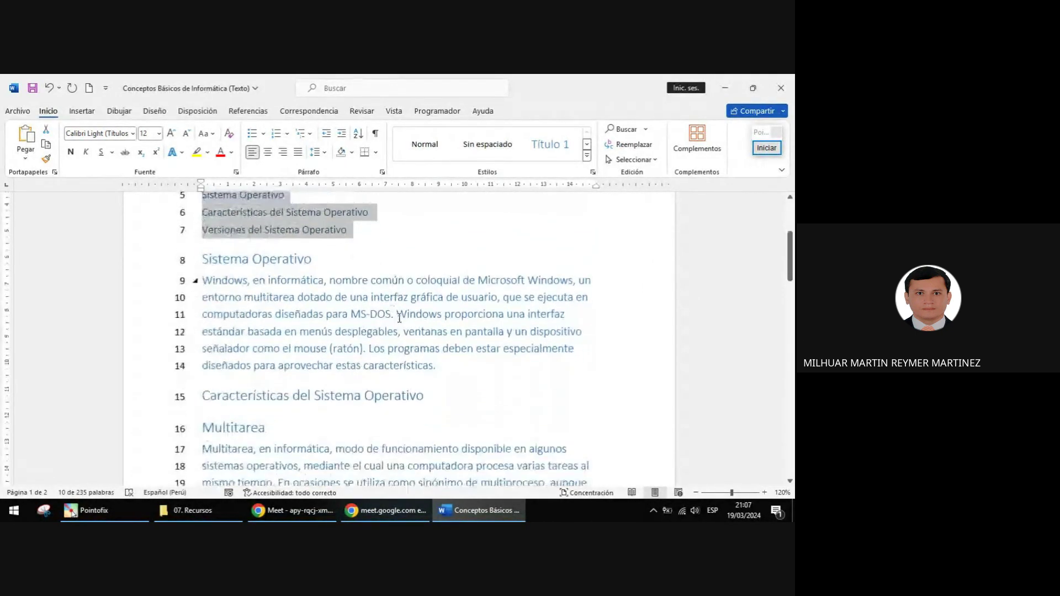
scroll(399, 318, "down", 1)
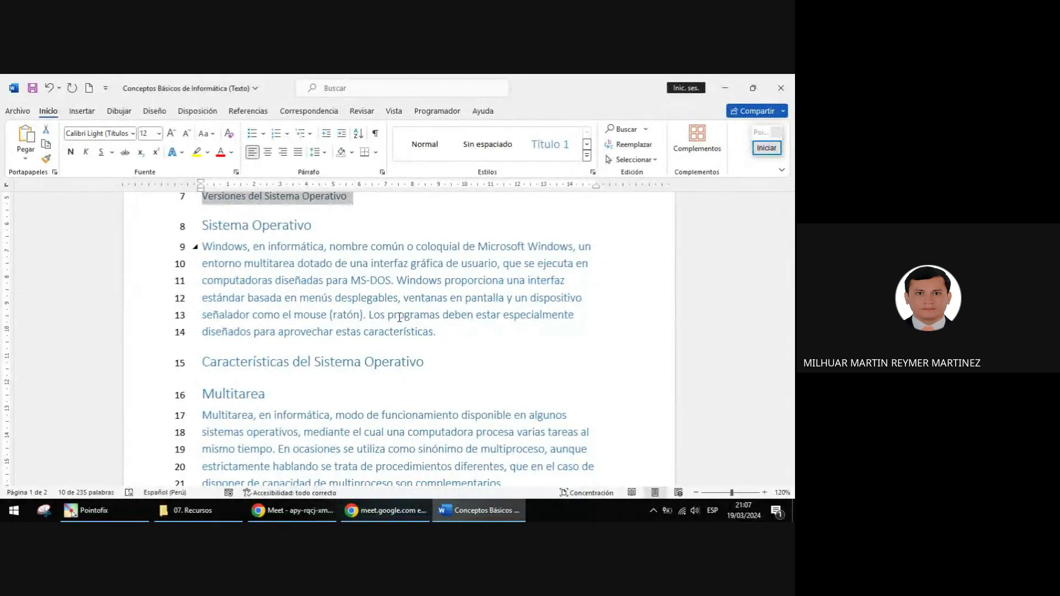
scroll(400, 318, "down", 3)
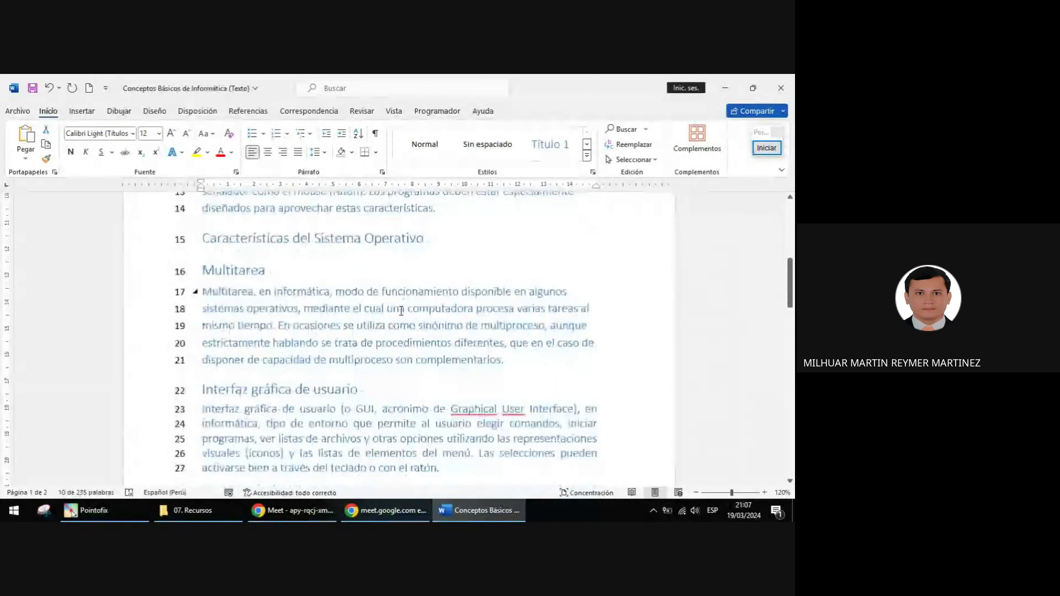
scroll(401, 311, "down", 5)
scroll(415, 319, "up", 2)
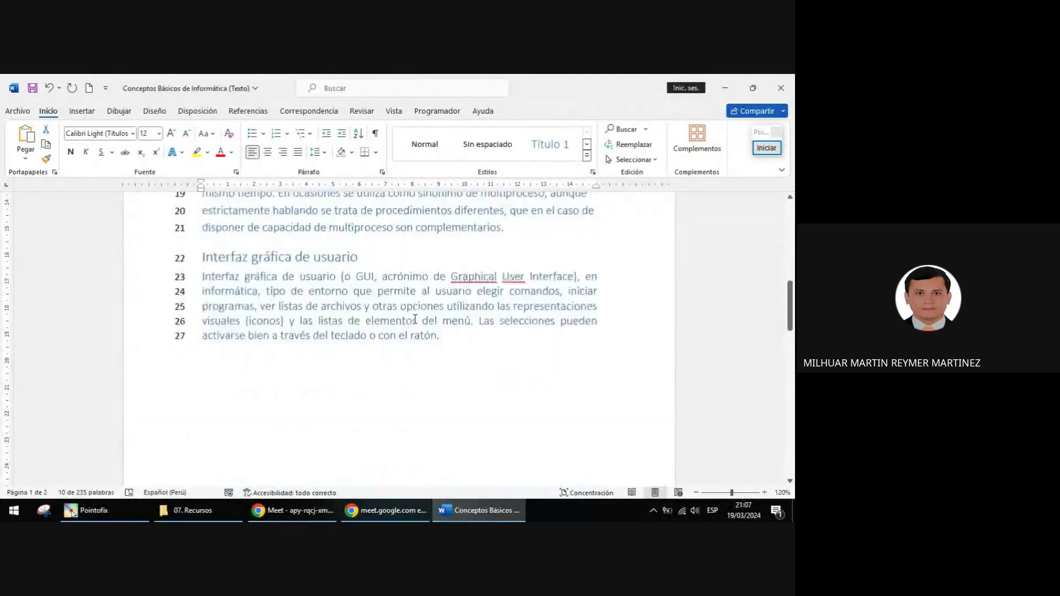
scroll(416, 320, "up", 8)
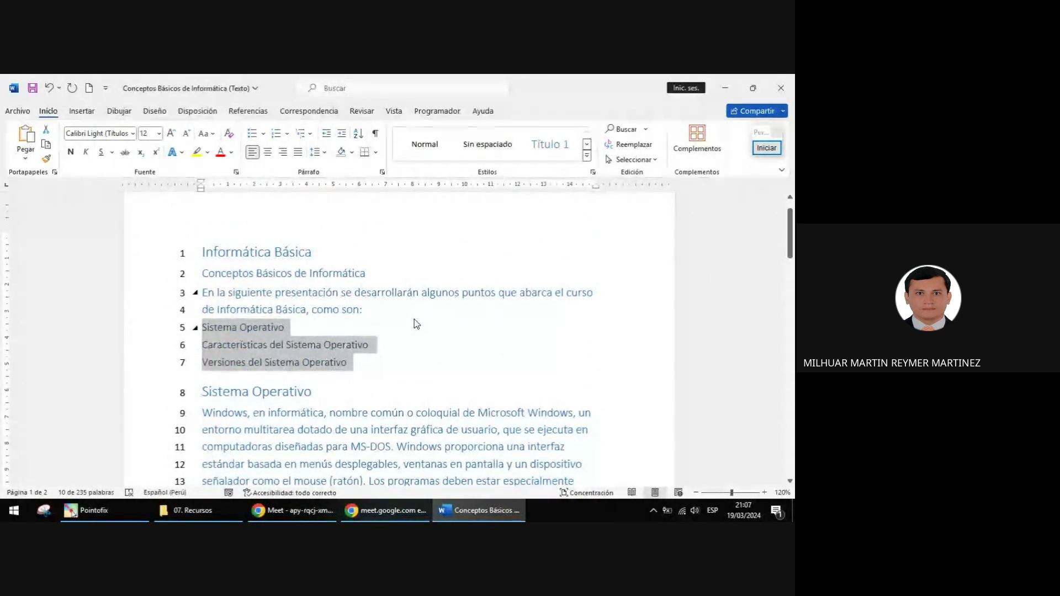
left_click(387, 364)
scroll(399, 370, "down", 4)
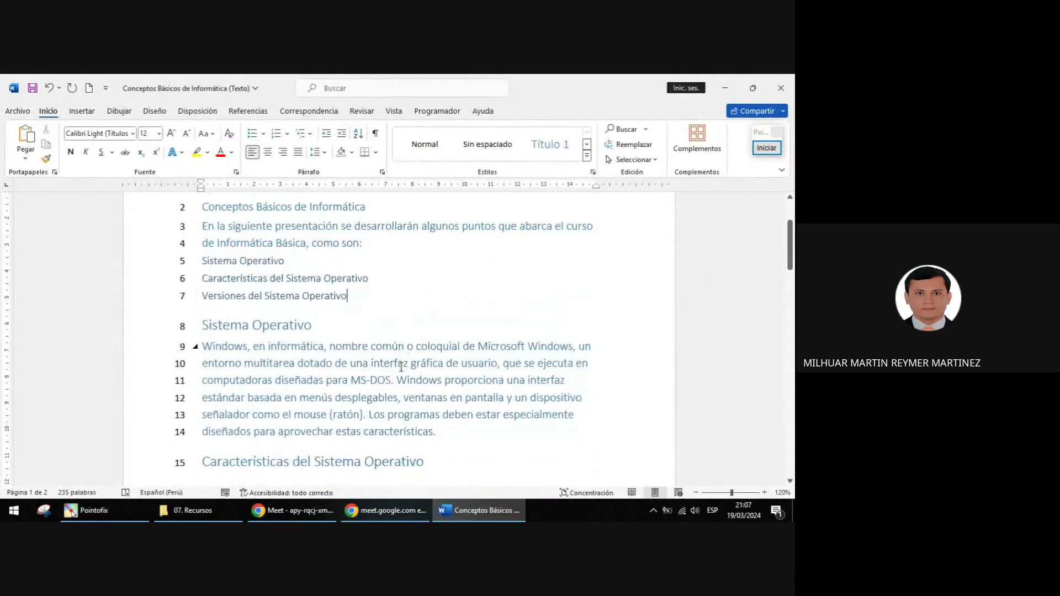
Step: Examine the styles on the first page, highlighting the introduction, topic lines, headings and paragraphs from line 3 to line 27
scroll(401, 367, "up", 2)
scroll(400, 367, "up", 2)
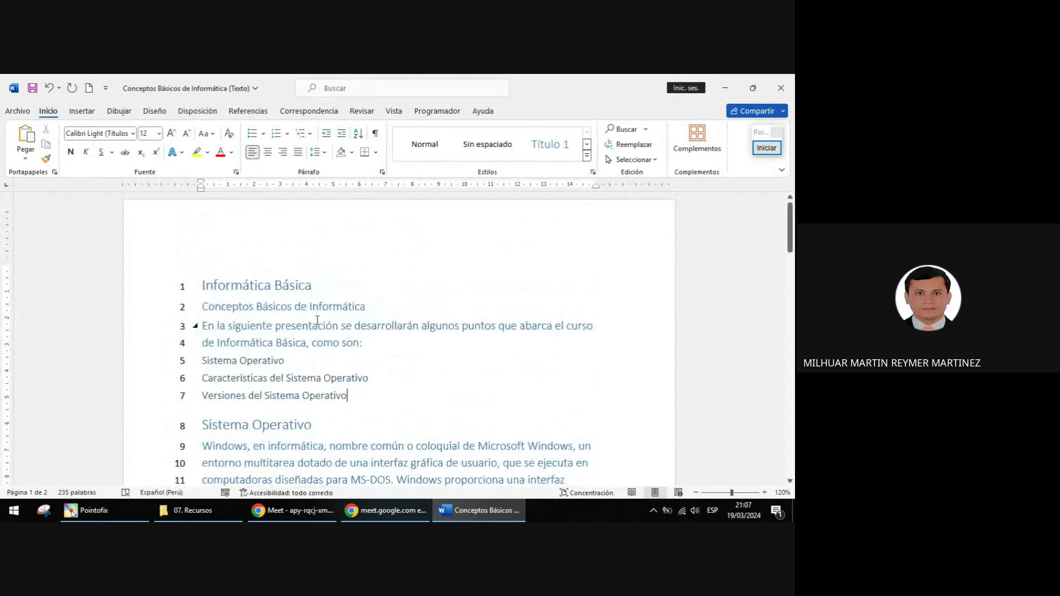
left_click_drag(364, 344, 206, 330)
left_click_drag(352, 396, 220, 364)
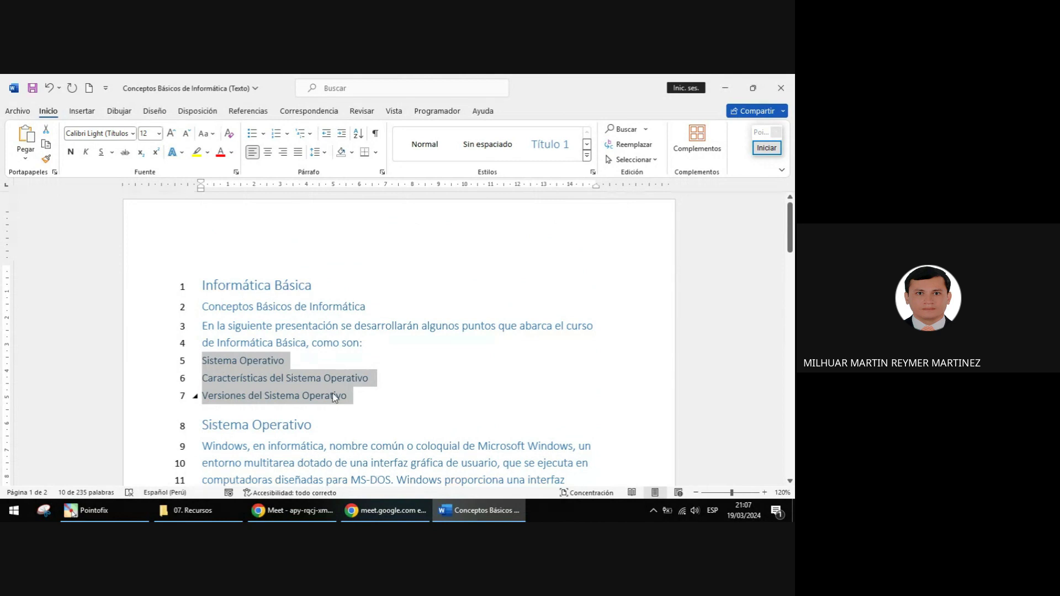
scroll(335, 397, "down", 3)
left_click_drag(318, 291, 202, 292)
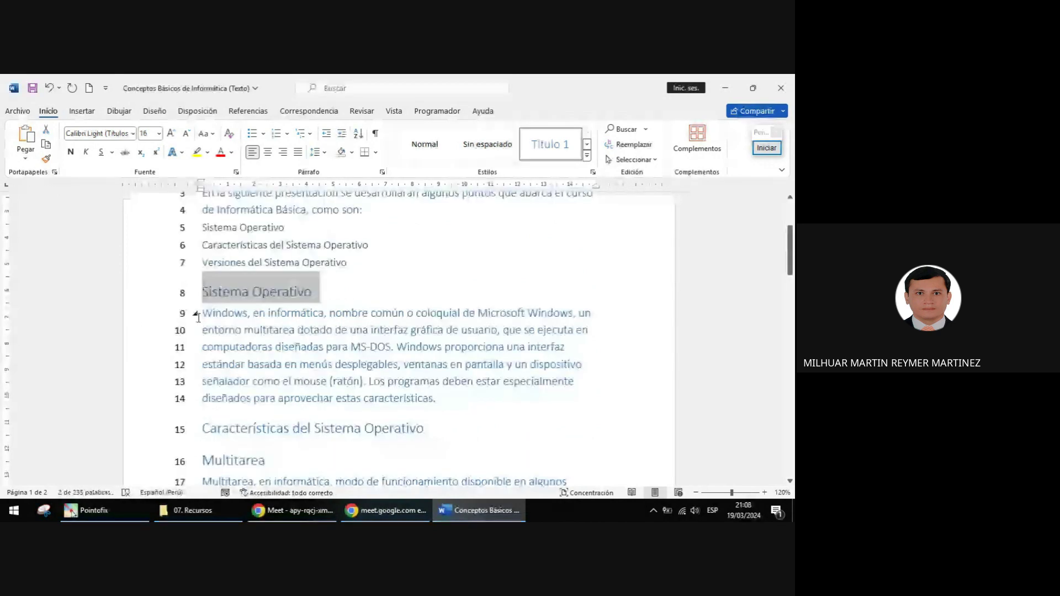
double_click(147, 322)
scroll(257, 346, "down", 2)
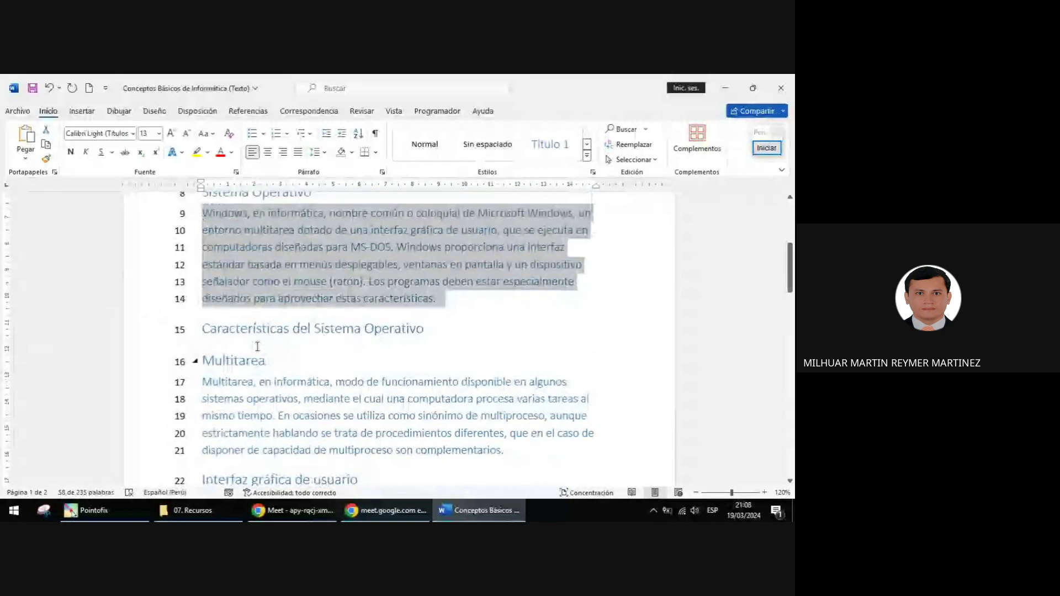
left_click(132, 337)
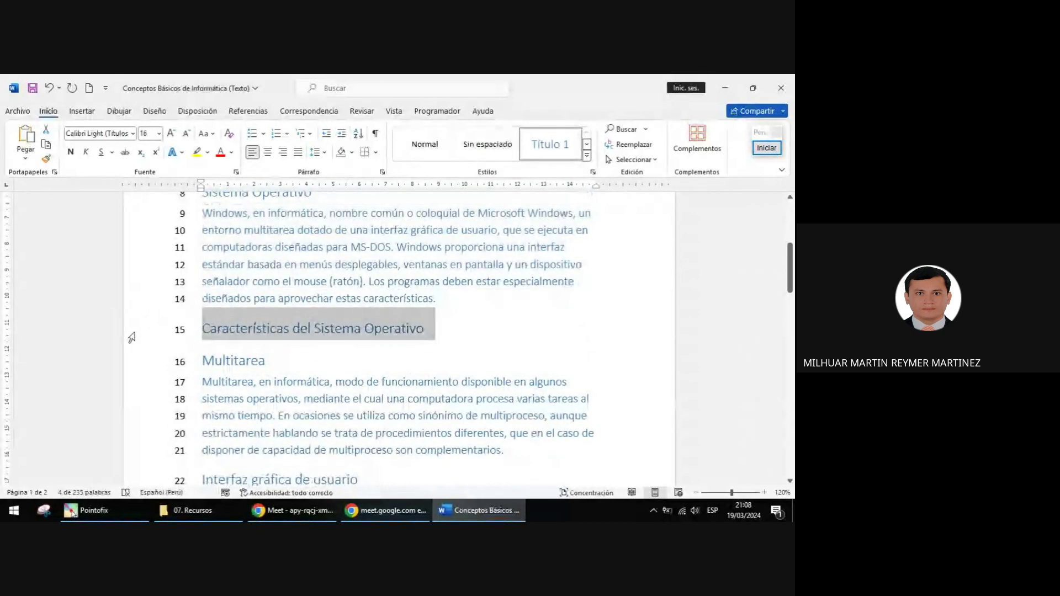
left_click(156, 367)
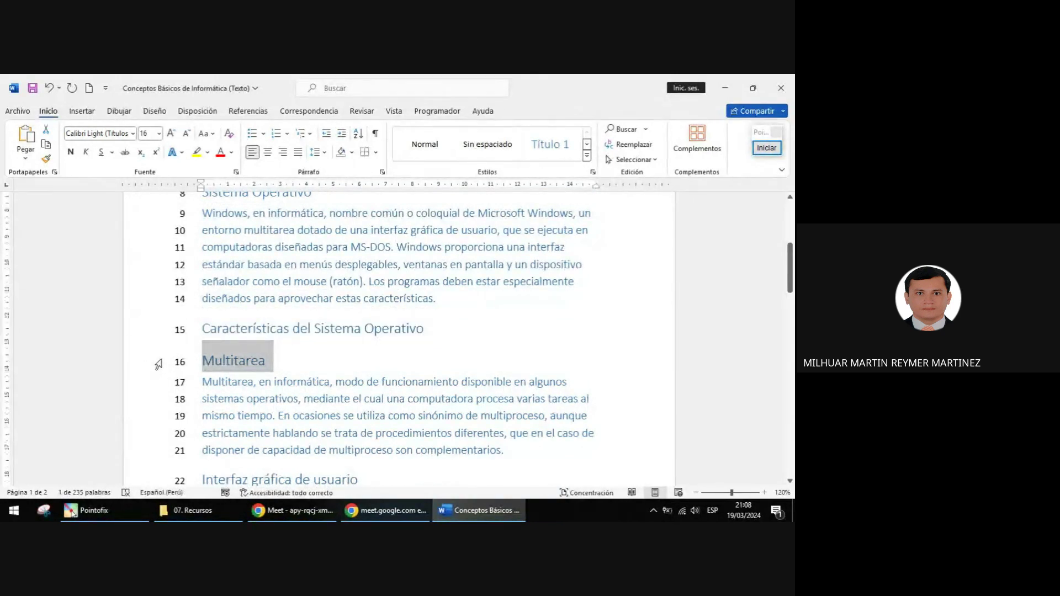
scroll(158, 364, "down", 2)
left_click_drag(146, 291, 148, 353)
left_click(151, 386)
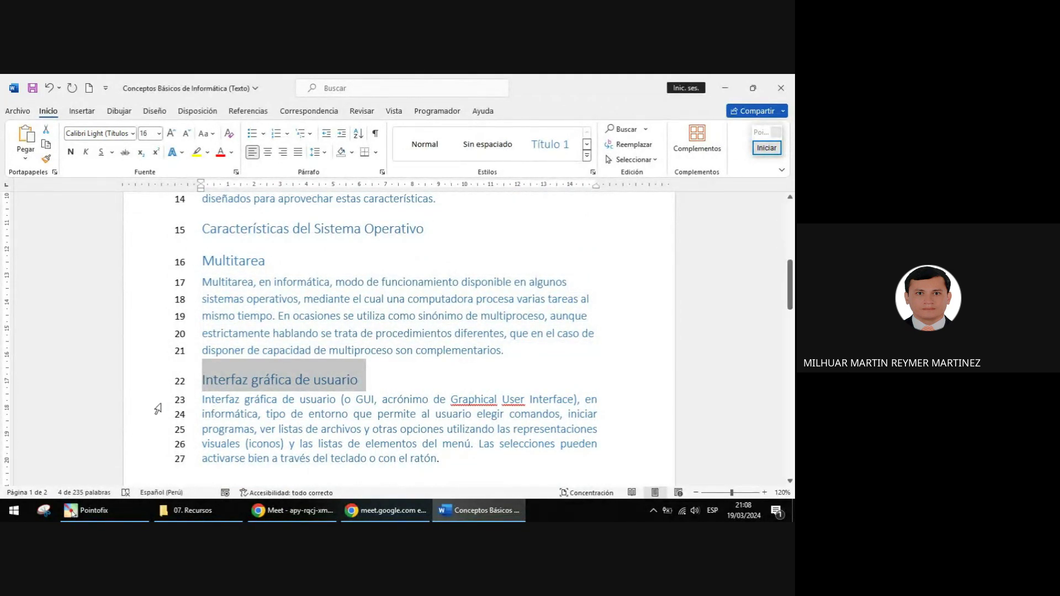
left_click_drag(158, 408, 150, 459)
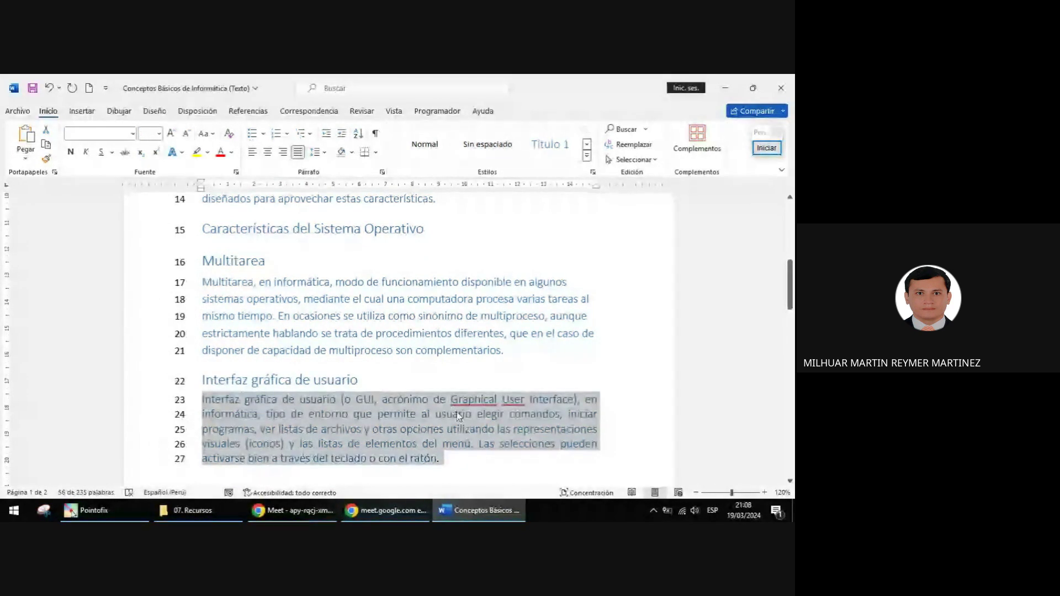
Step: Check the gap below the Interfaz gráfica de usuario paragraph and where the Versiones del Sistema Operativo section starts on the second page
scroll(459, 408, "down", 5)
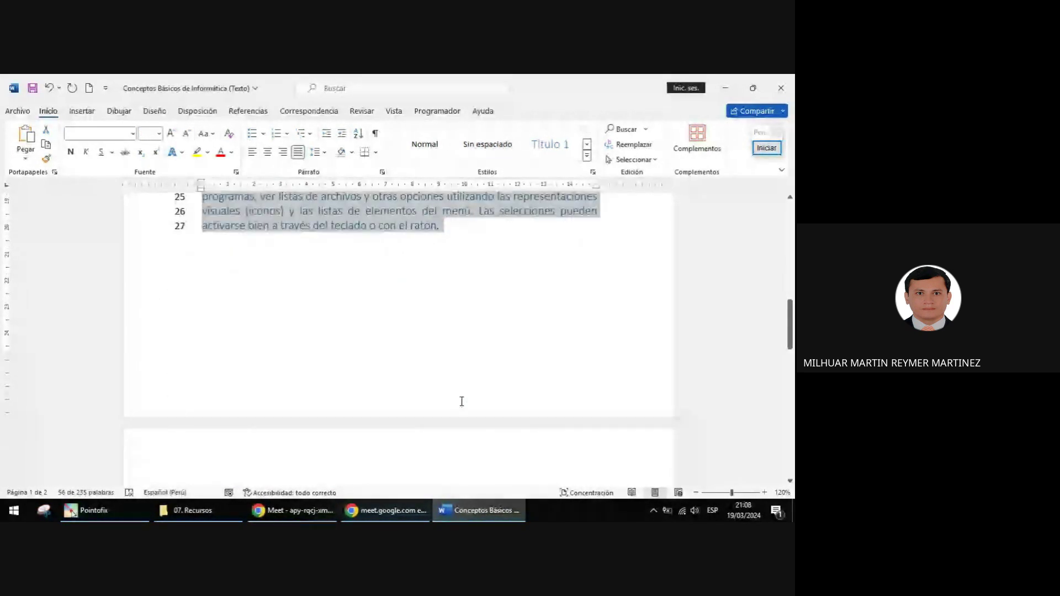
scroll(464, 371, "down", 1)
scroll(465, 370, "up", 7)
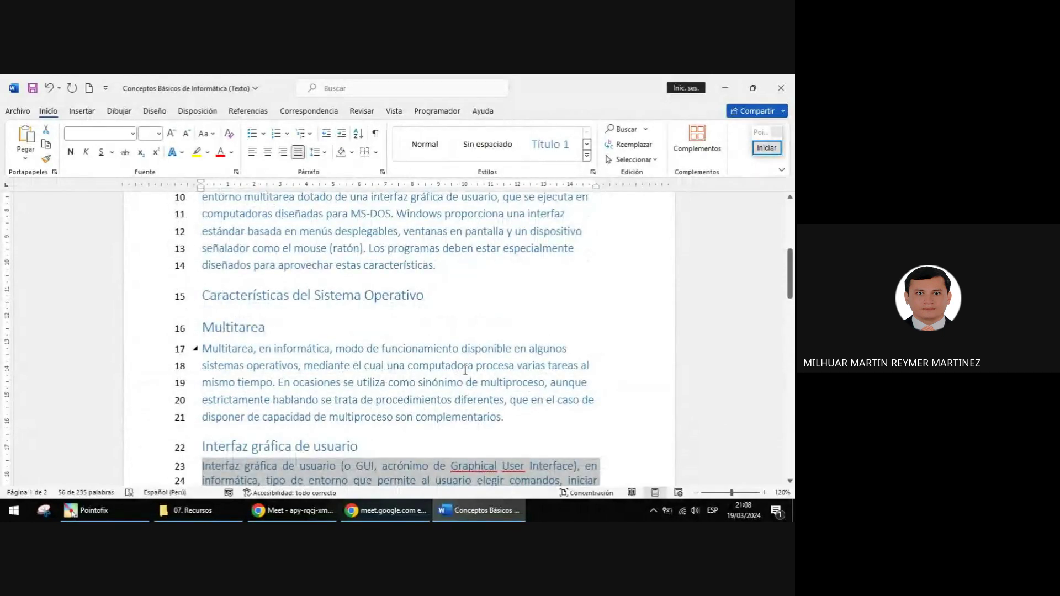
scroll(465, 370, "down", 6)
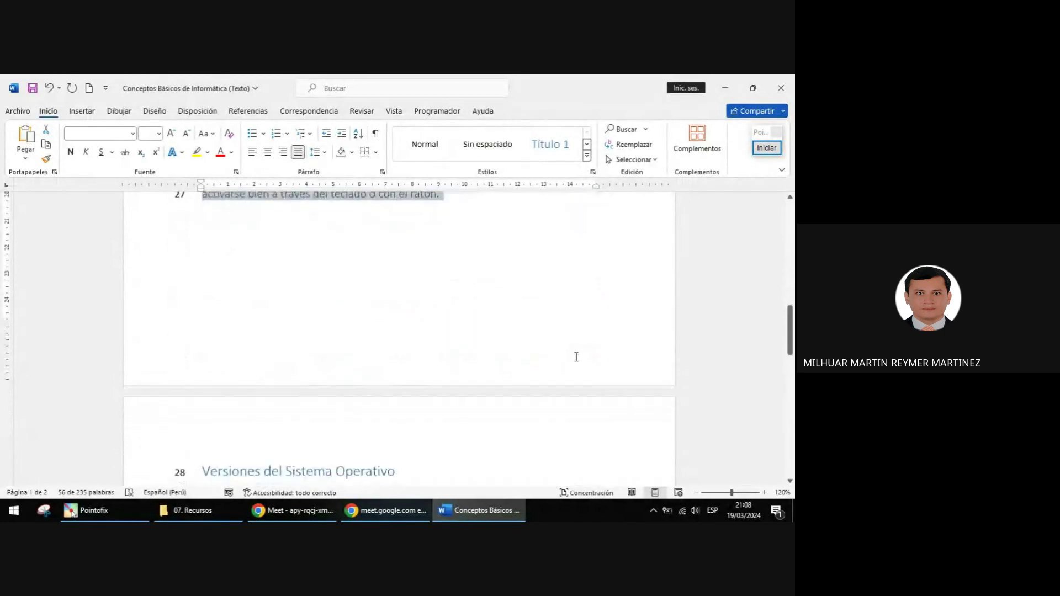
scroll(576, 358, "down", 5)
scroll(588, 343, "up", 2)
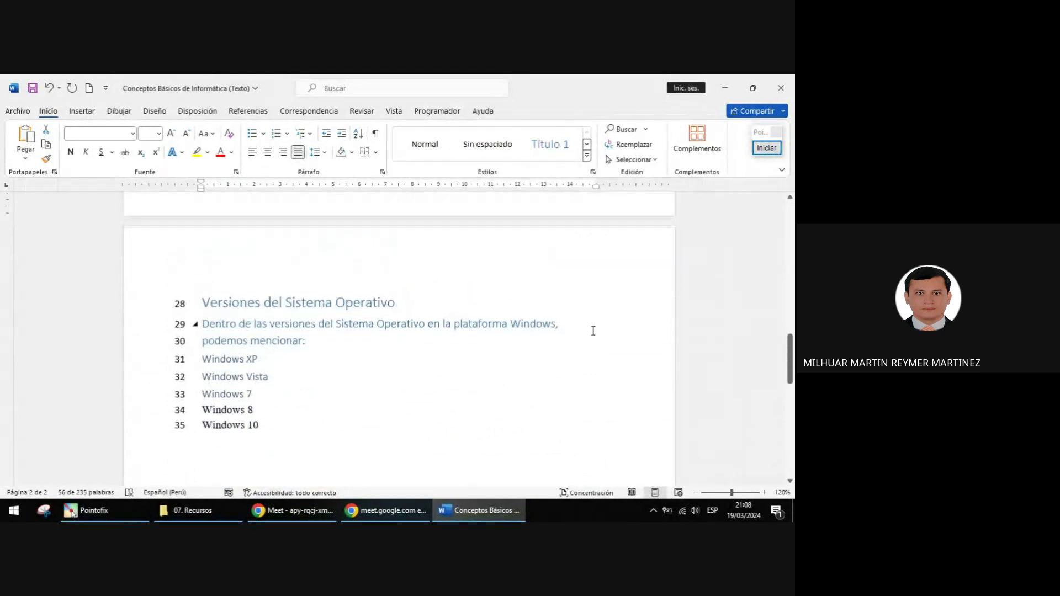
scroll(593, 331, "up", 4)
triple_click(357, 345)
scroll(357, 346, "up", 1)
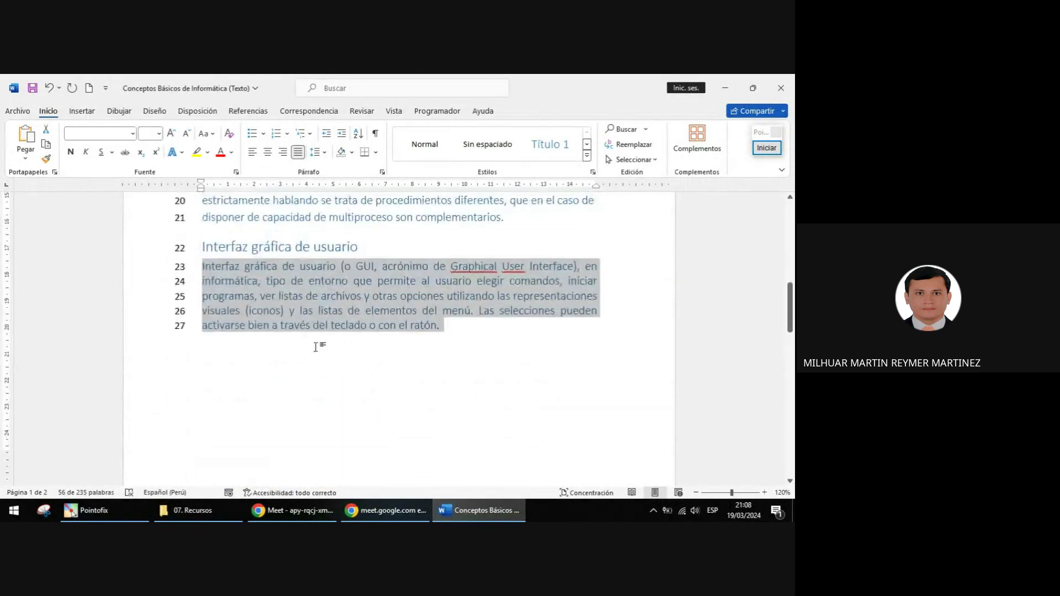
Step: Try to delete backwards from the end of the Interfaz gráfica de usuario paragraph, and undo the latest changes
left_click(316, 347)
left_click(501, 327)
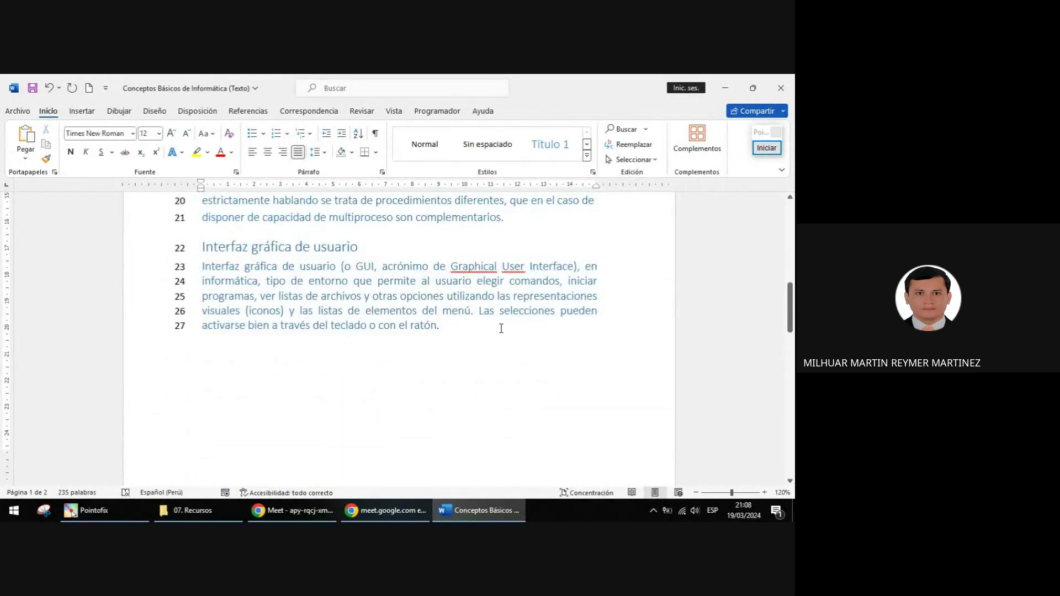
key("BackSpace")
key("BackSpace")
key("ctrl+z")
key("ctrl+z")
key("ctrl+z")
key("ctrl+z")
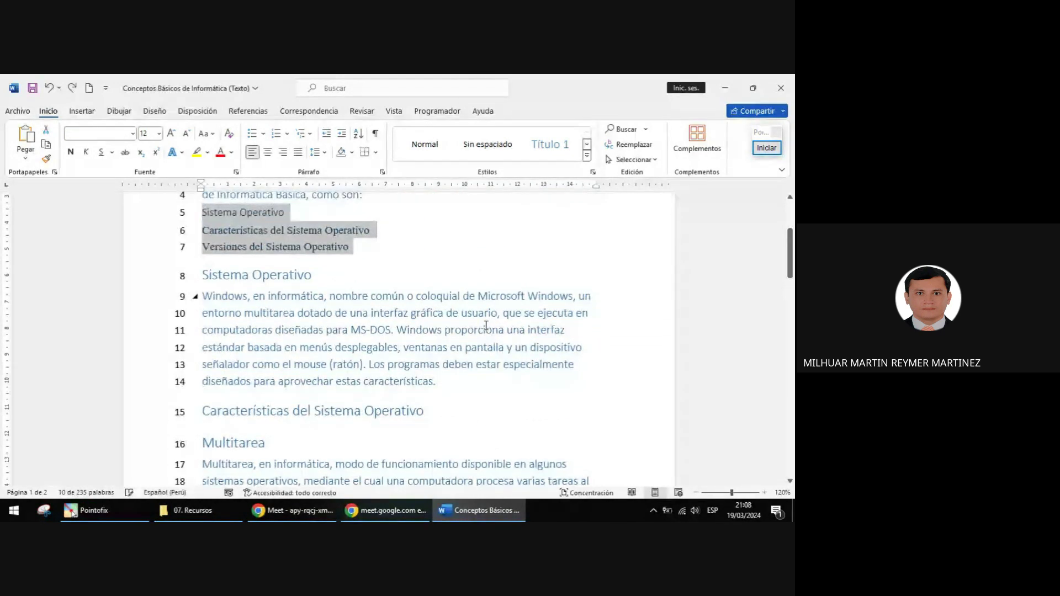
key("ctrl+z")
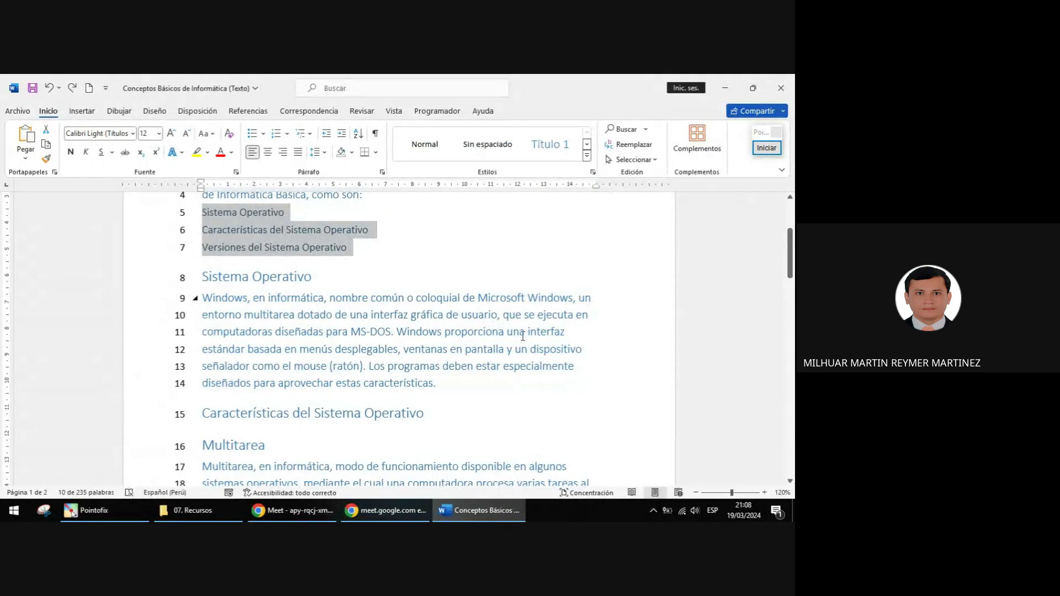
Step: Check the styles on both pages, from topic lines 5 to 7 through to the list of Windows versions
scroll(523, 335, "down", 3)
left_click_drag(790, 271, 791, 366)
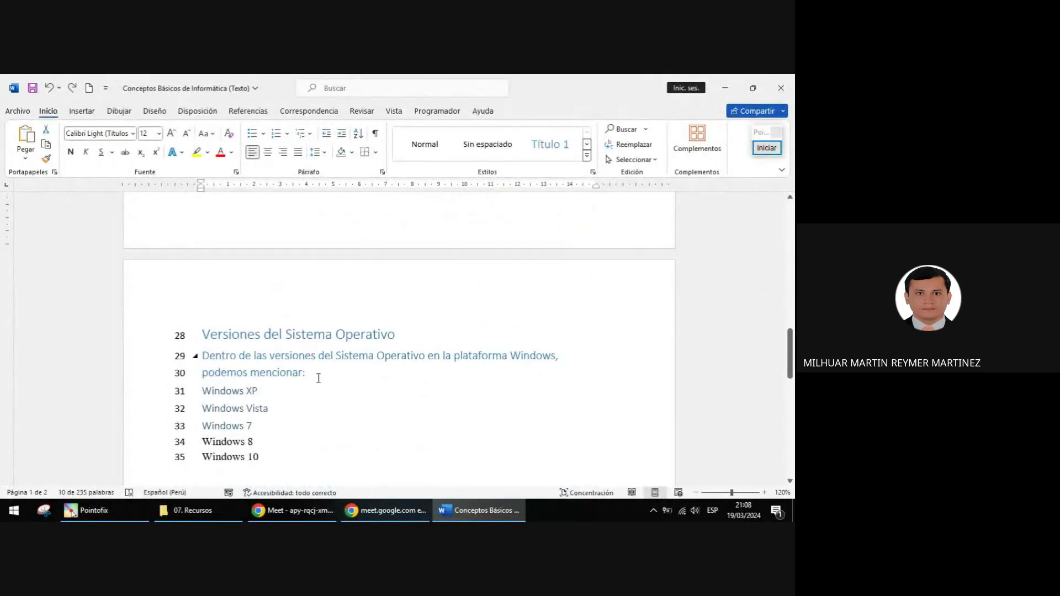
scroll(318, 378, "up", 7)
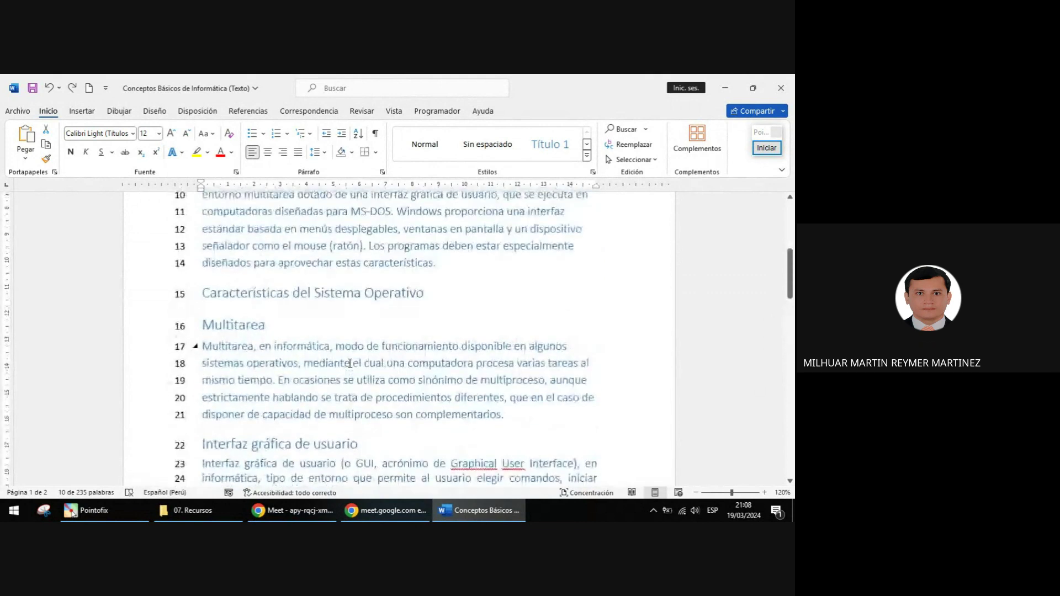
scroll(349, 363, "up", 6)
scroll(352, 386, "down", 3)
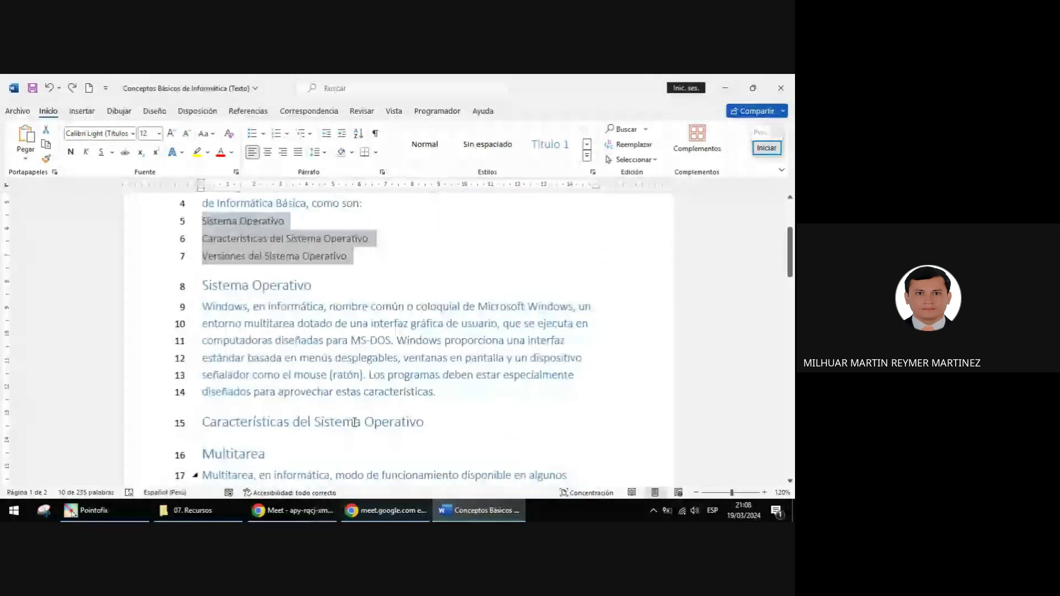
left_click(355, 423)
scroll(355, 386, "down", 1)
scroll(431, 289, "up", 1)
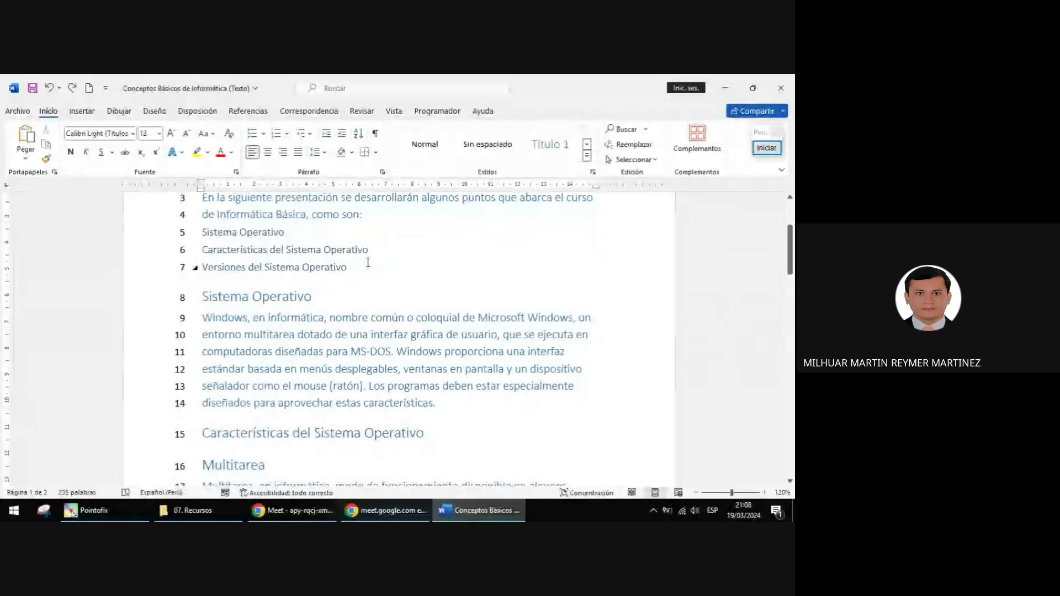
Step: Apply the Título 3 style again to topic lines 5 to 7, from Sistema Operativo to Versiones del Sistema Operativo
left_click_drag(365, 267, 207, 239)
scroll(383, 317, "up", 3)
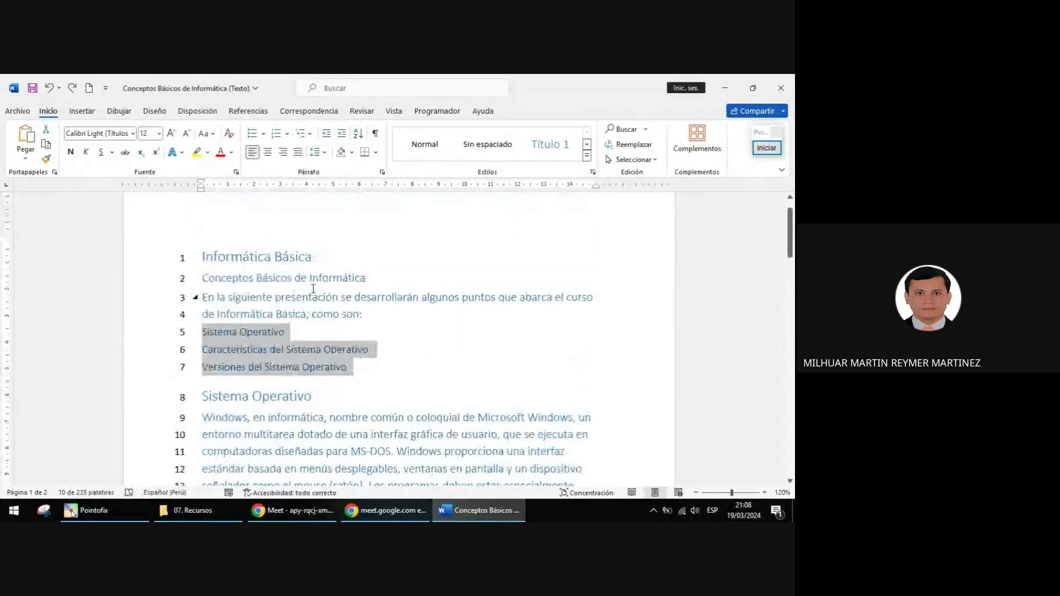
left_click(586, 156)
left_click(436, 190)
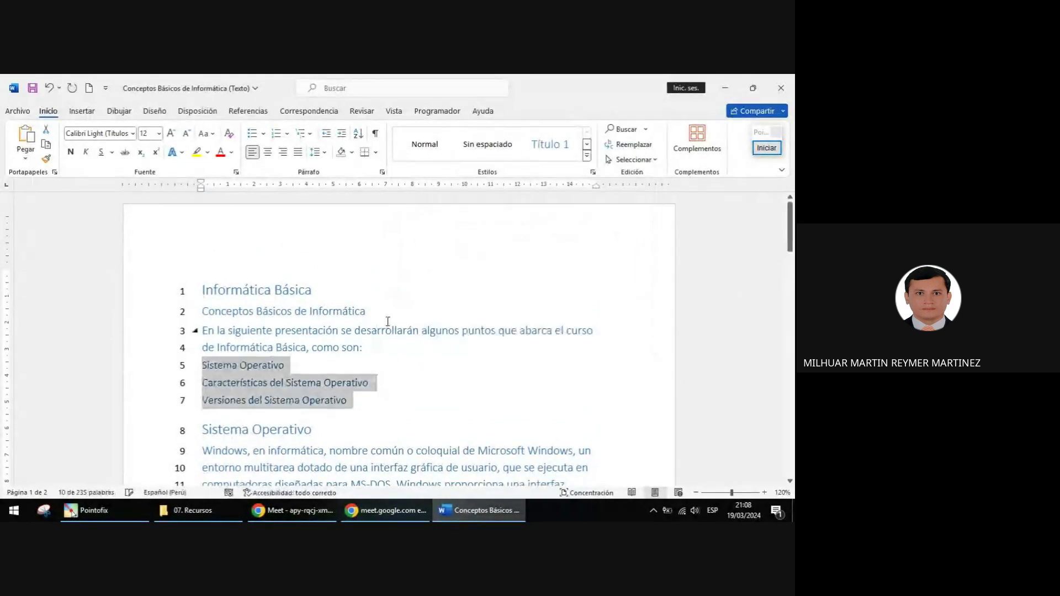
Step: Apply the Énfasis sutil style to lines 31 to 35 on the second page, from Windows XP to Windows 10
scroll(383, 322, "down", 5)
scroll(383, 323, "down", 10)
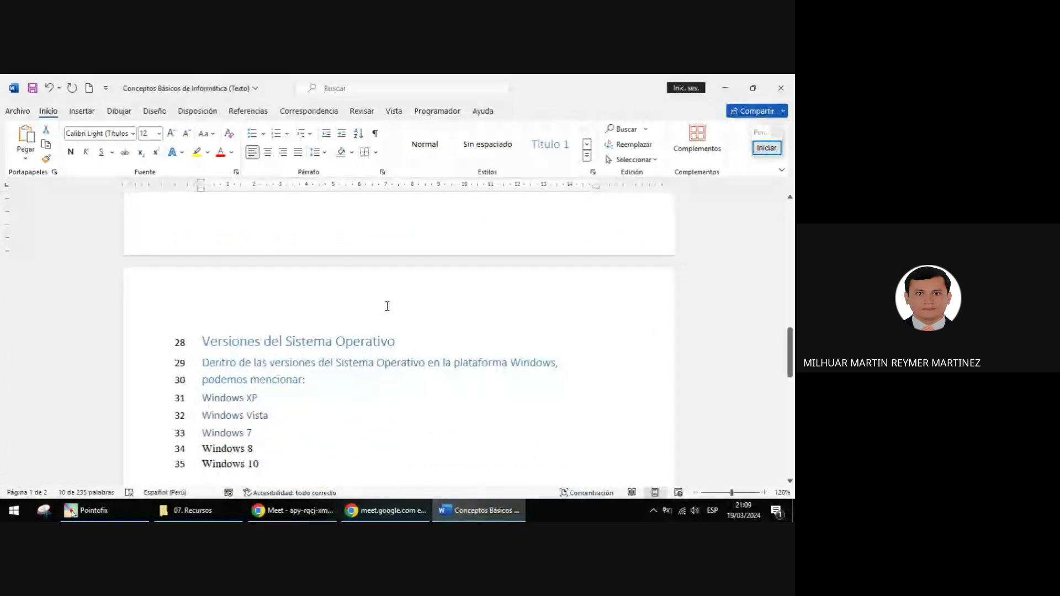
left_click(165, 348)
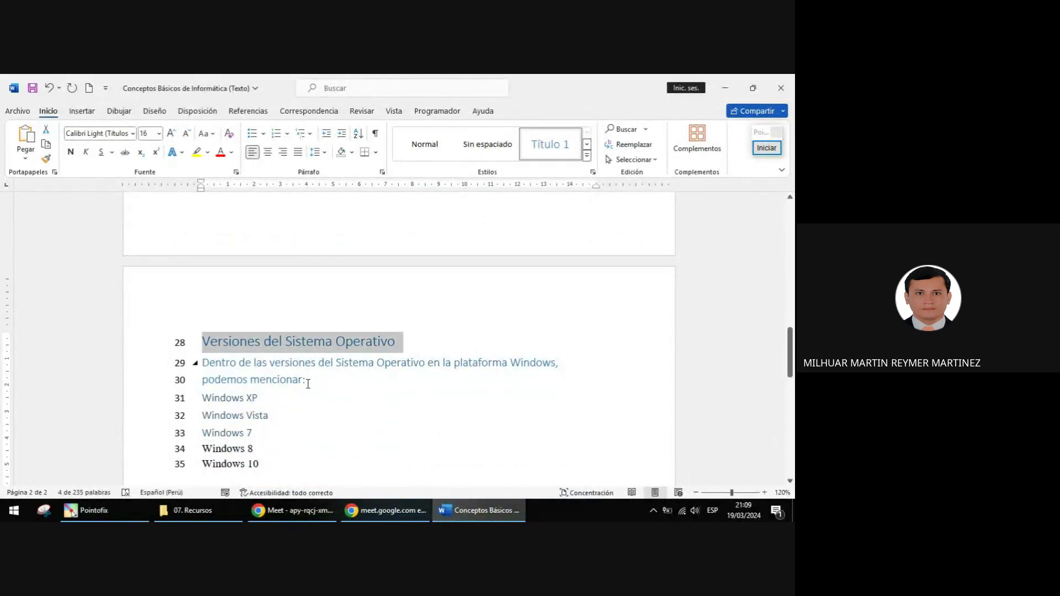
left_click_drag(307, 384, 202, 360)
left_click_drag(267, 462, 202, 394)
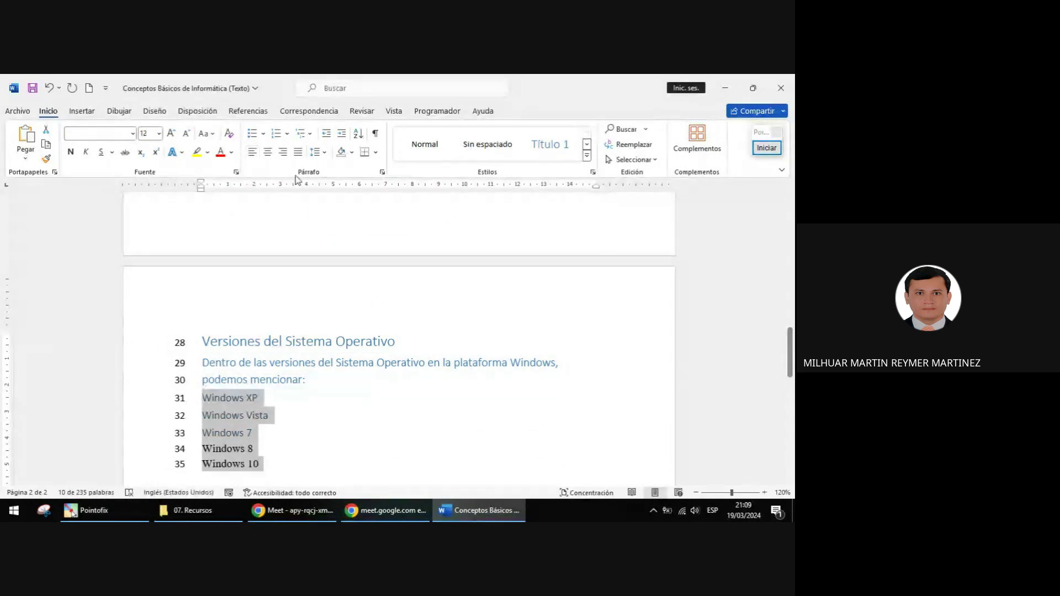
left_click(82, 111)
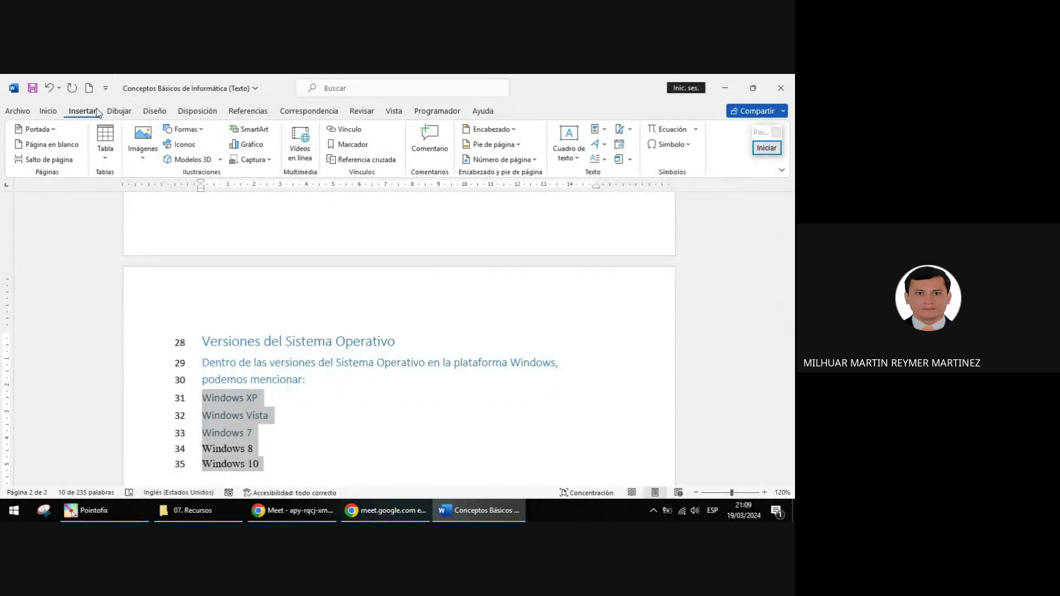
left_click(48, 111)
left_click(592, 162)
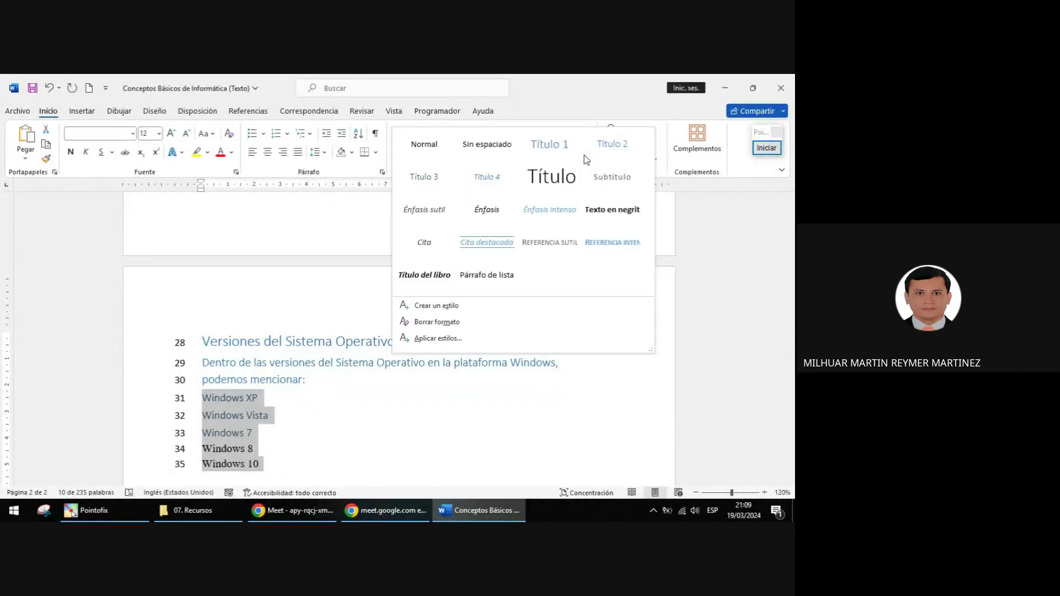
left_click(425, 209)
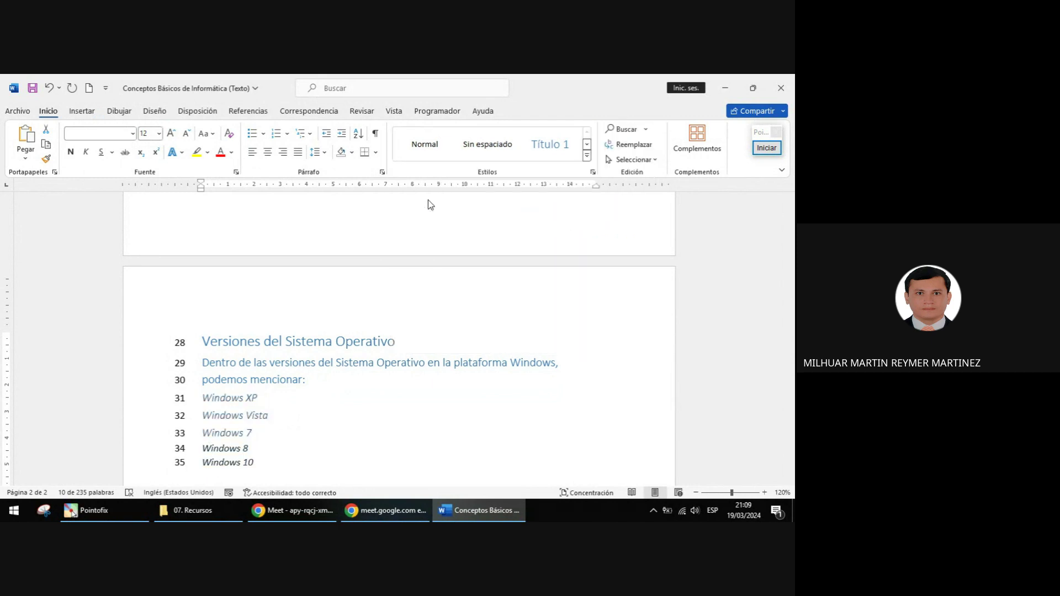
Step: Apply the Título 3 style to the five Windows version lines, 31 to 35, and remove their italics
left_click(337, 413)
left_click_drag(267, 462, 202, 401)
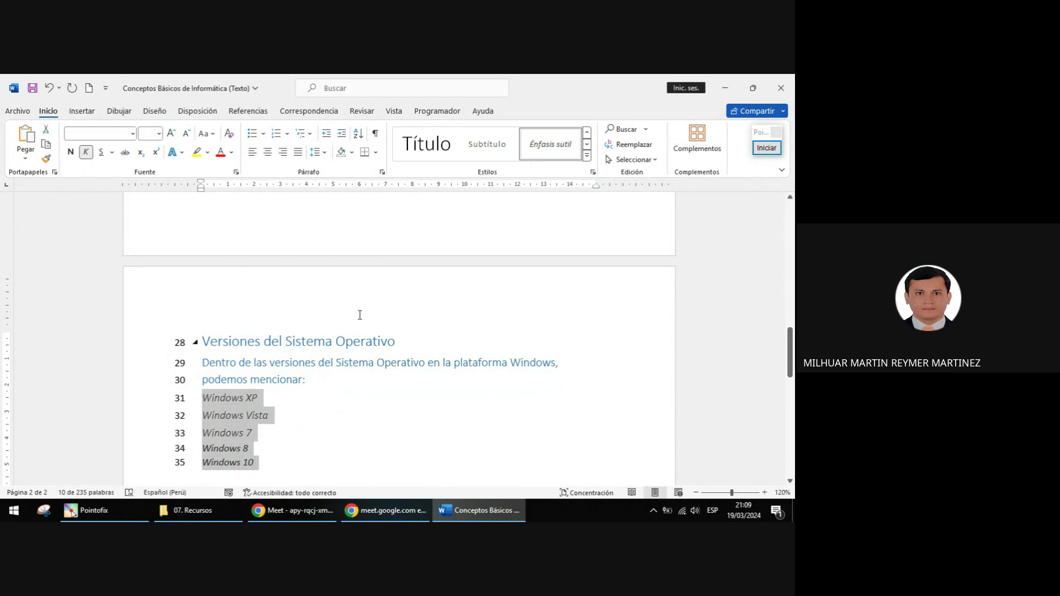
left_click(587, 158)
left_click(435, 178)
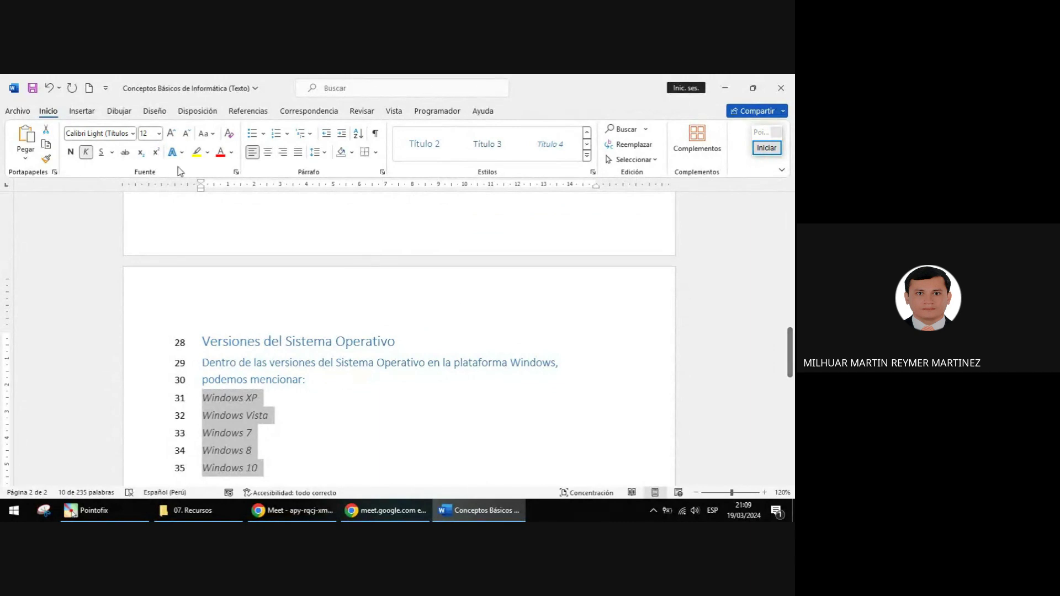
key("ctrl+k")
Step: Save the styled document under the name 08. Tablas Dinámicas in the Of. Avanzada folder of ITEC on Disco Local (E:)
scroll(305, 314, "up", 5)
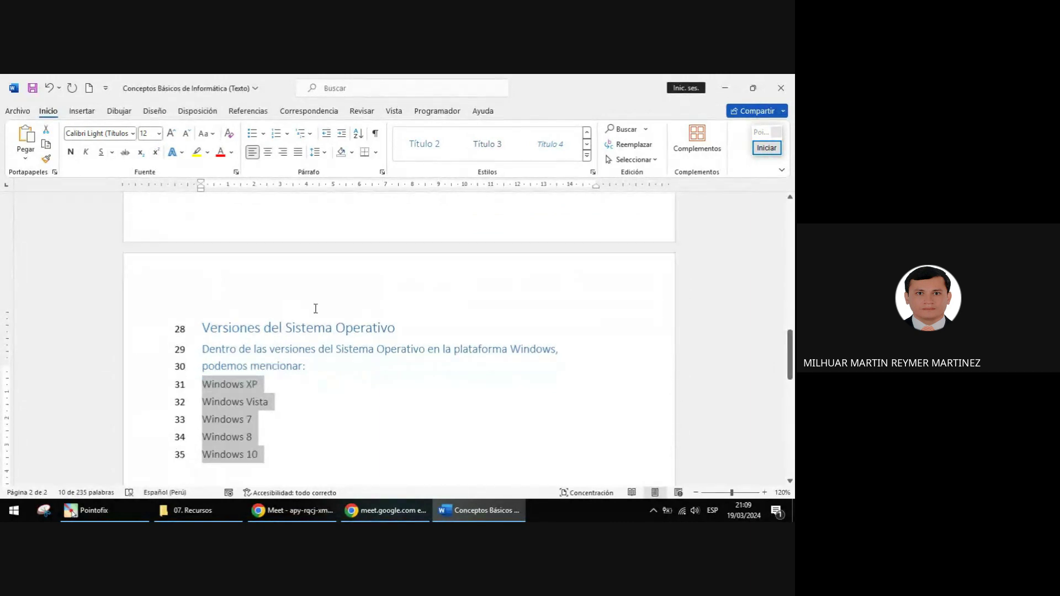
scroll(315, 308, "up", 8)
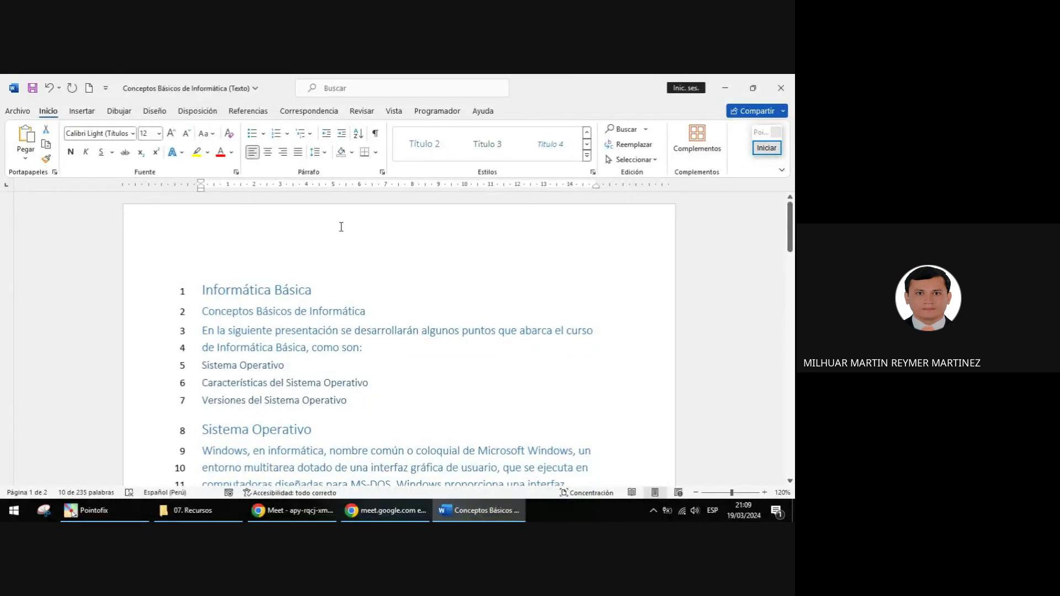
left_click(18, 111)
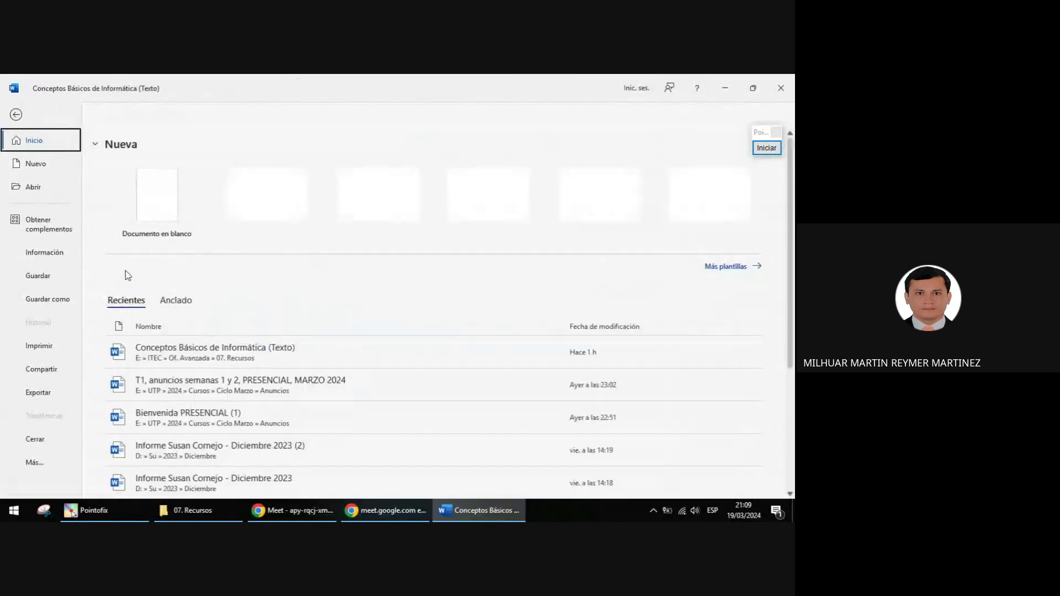
left_click(47, 298)
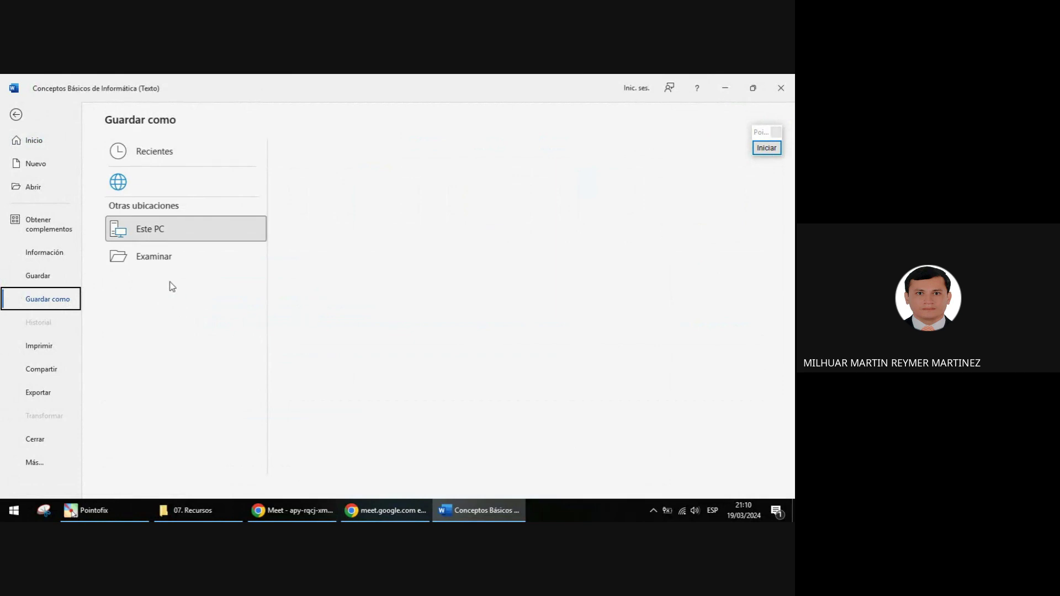
left_click(145, 284)
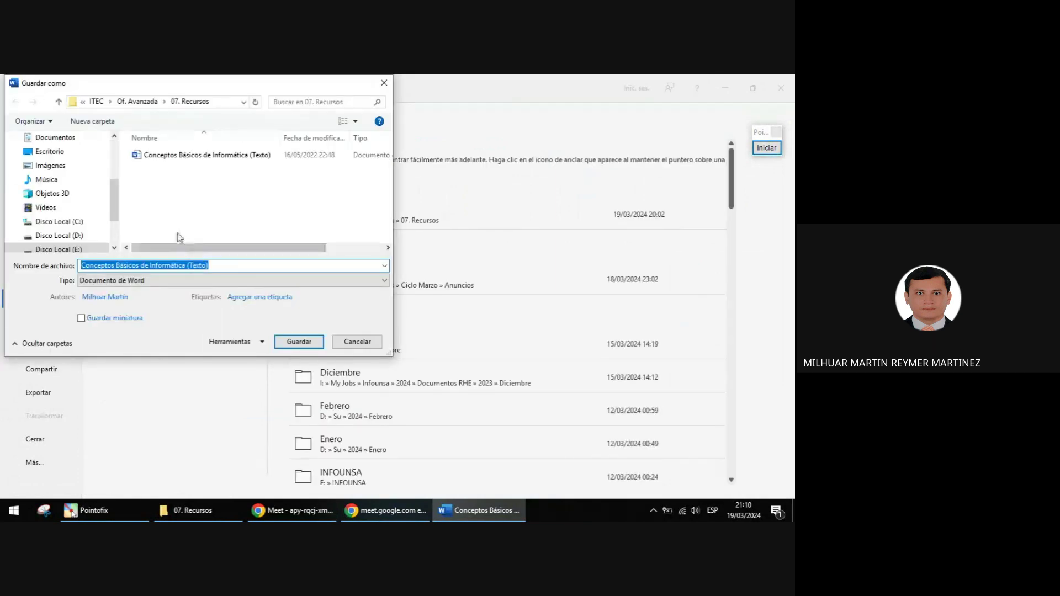
left_click(74, 249)
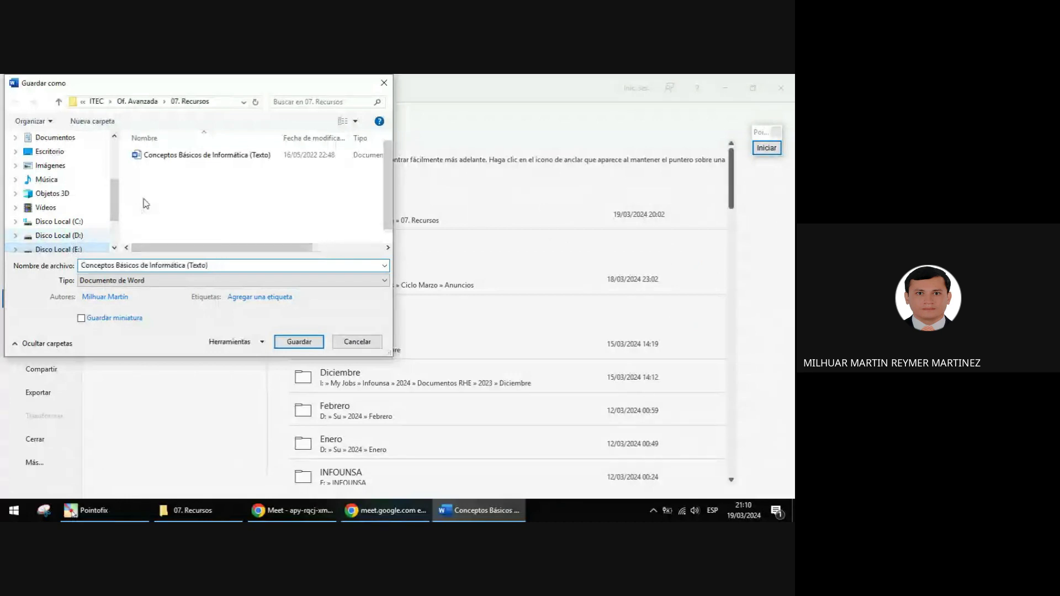
double_click(149, 204)
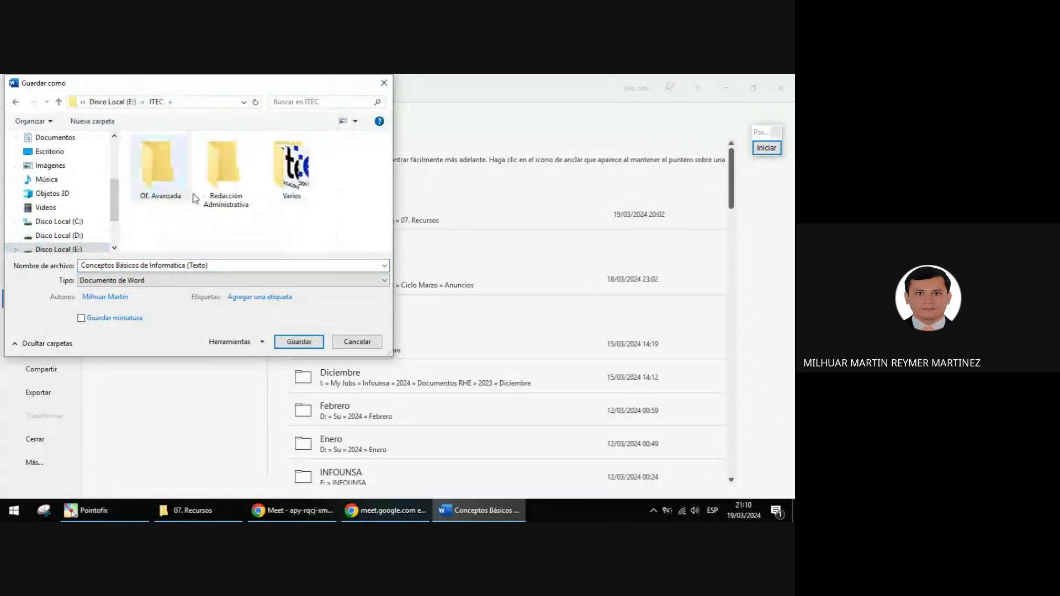
double_click(159, 160)
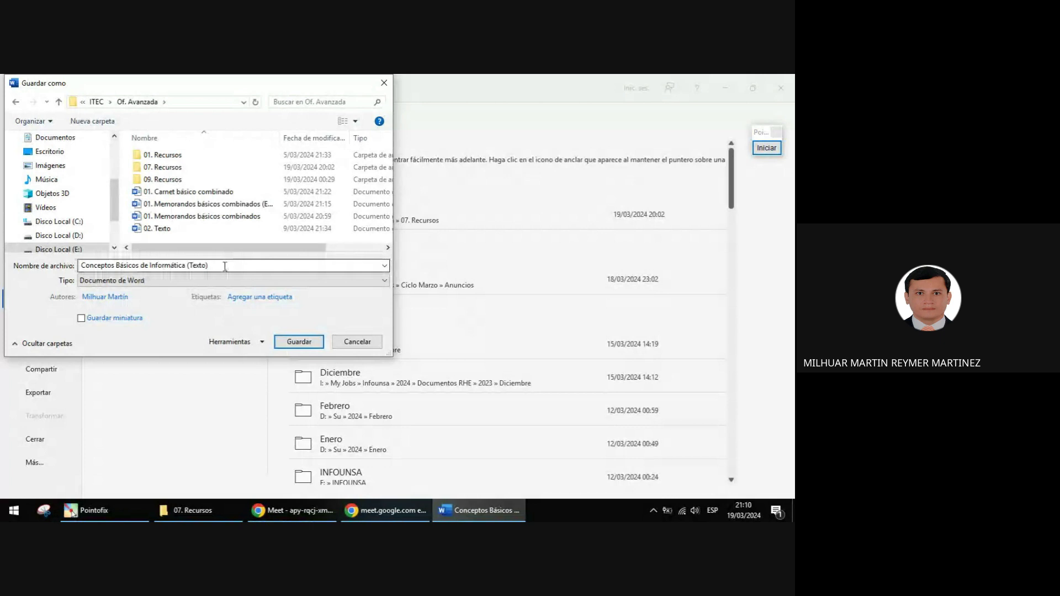
type("08.")
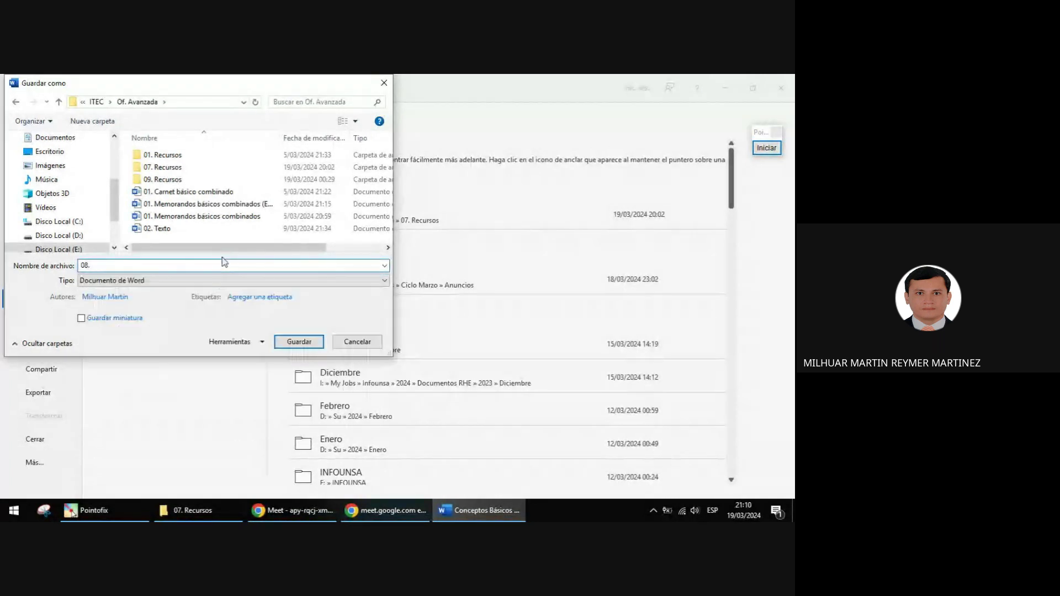
type(" Tablas")
type("Dinámicas")
key("Return")
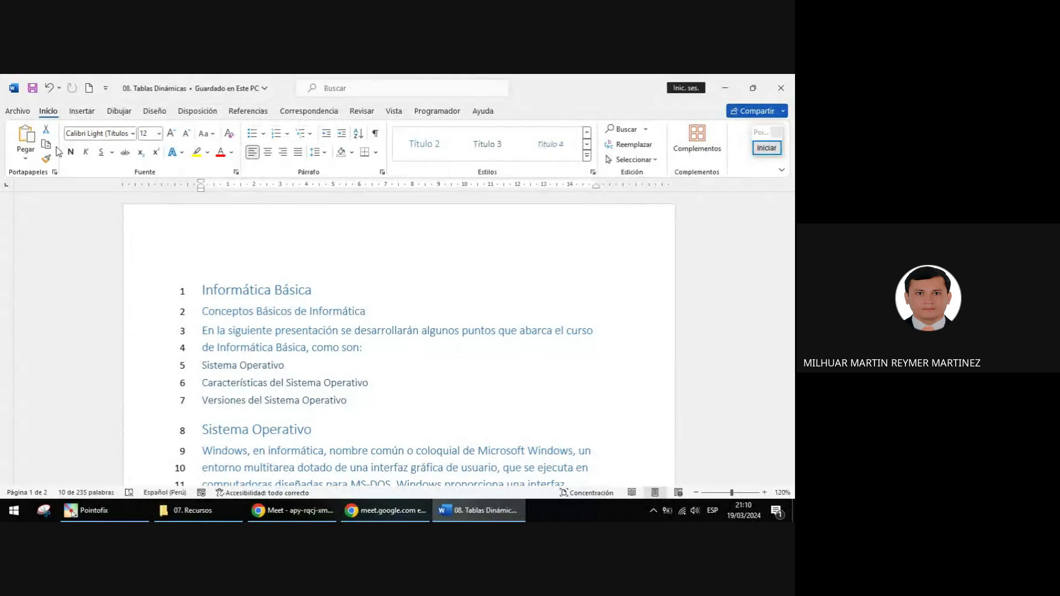
Step: Save a copy of the document in Formato RTF under the same name and folder, and close it
key("F12")
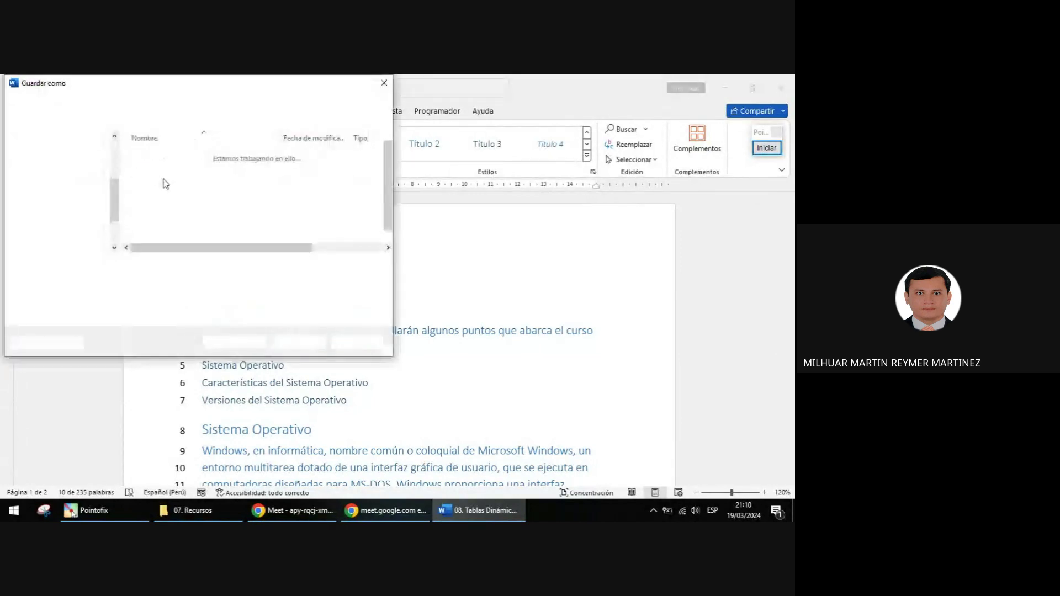
left_click(138, 280)
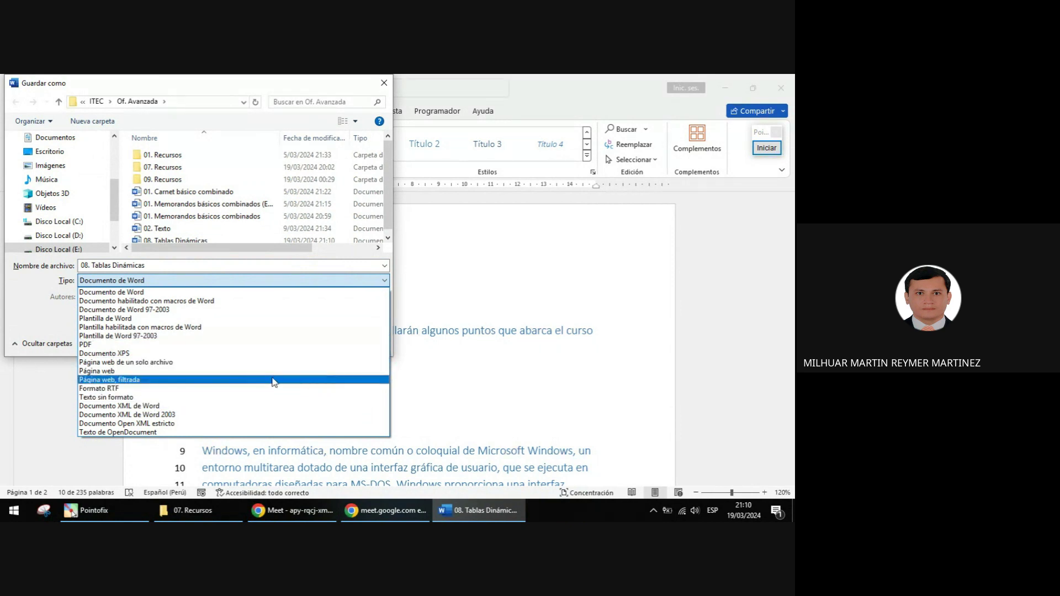
left_click(107, 389)
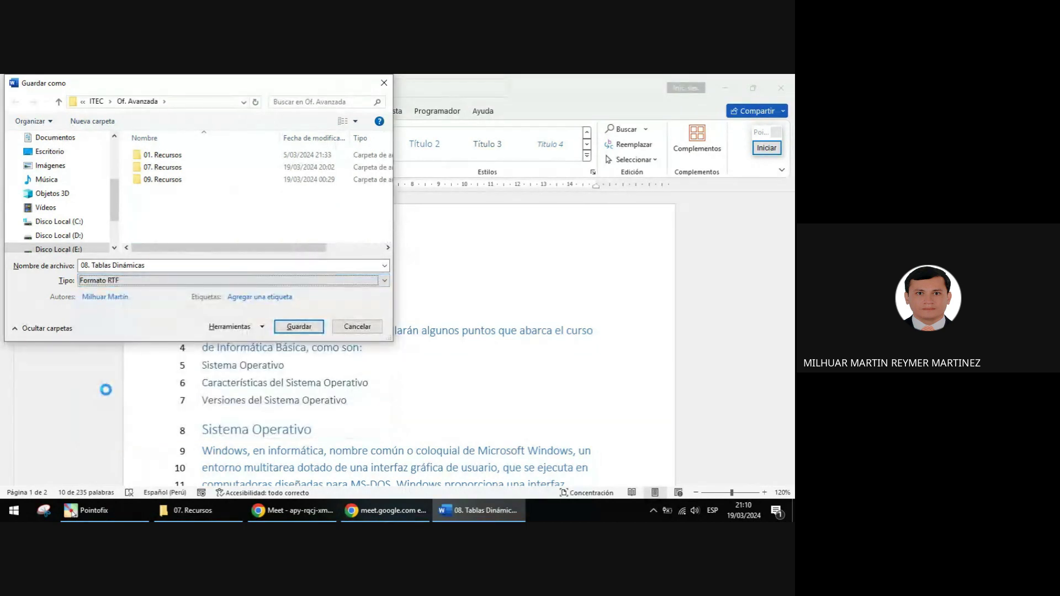
left_click(316, 330)
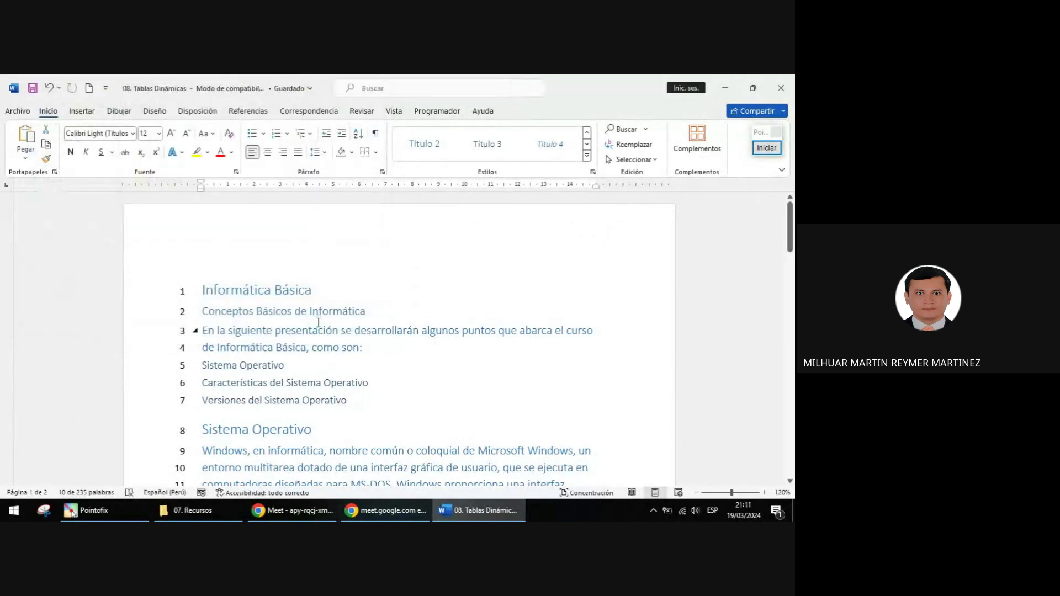
scroll(321, 321, "down", 3)
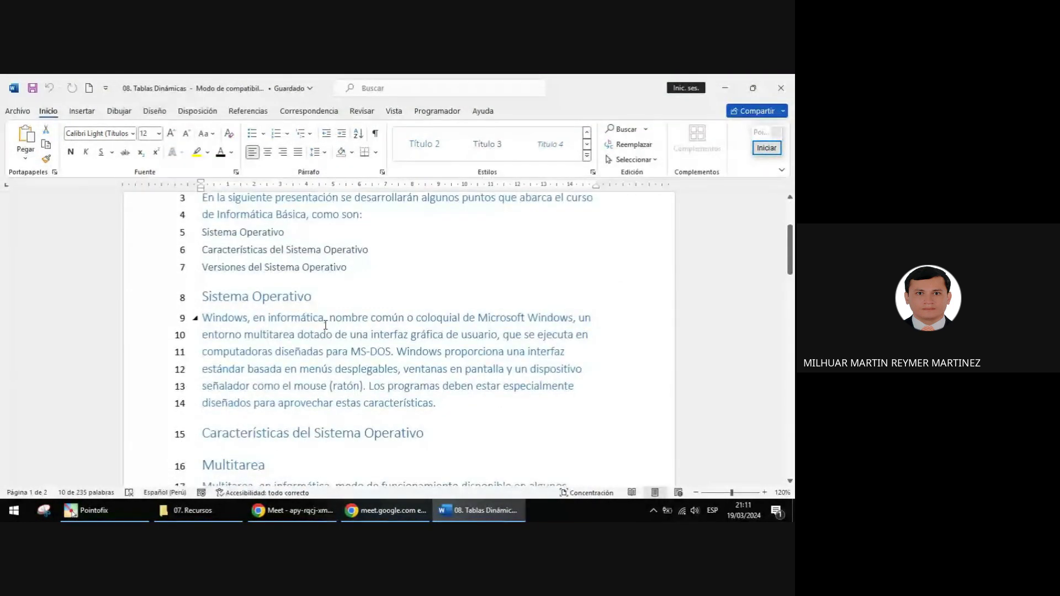
left_click(781, 88)
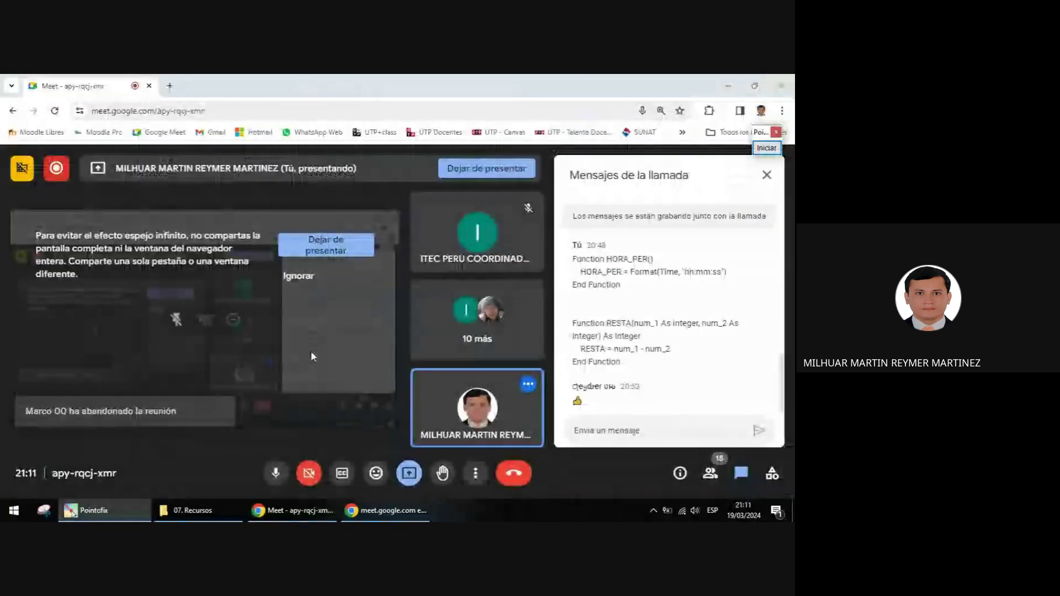
Step: Start PowerPoint through the Windows Run dialog and create a blank presentation
left_click(221, 499)
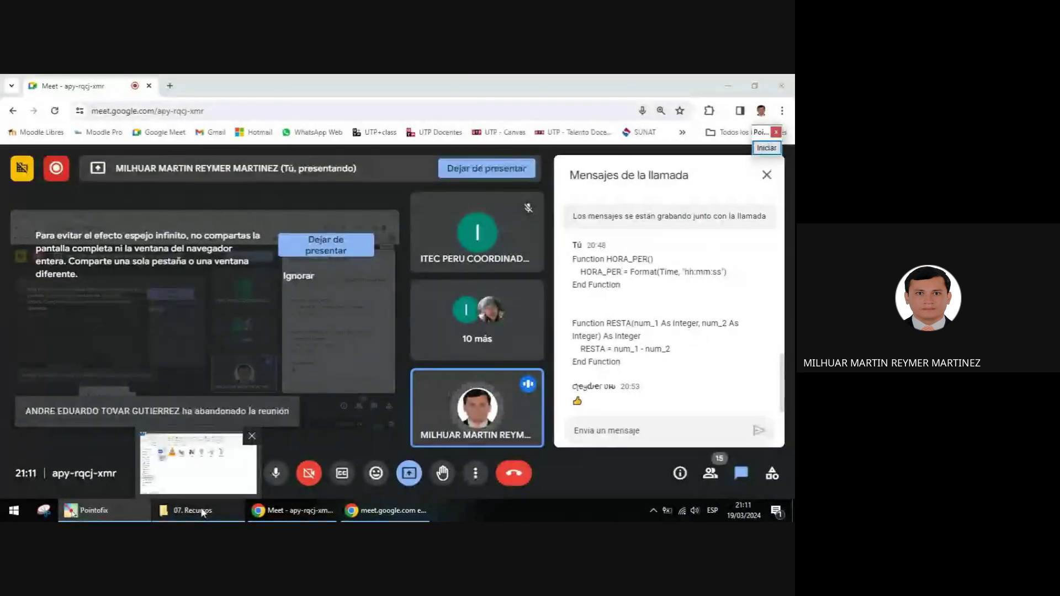
key("super+r")
type("pointofix")
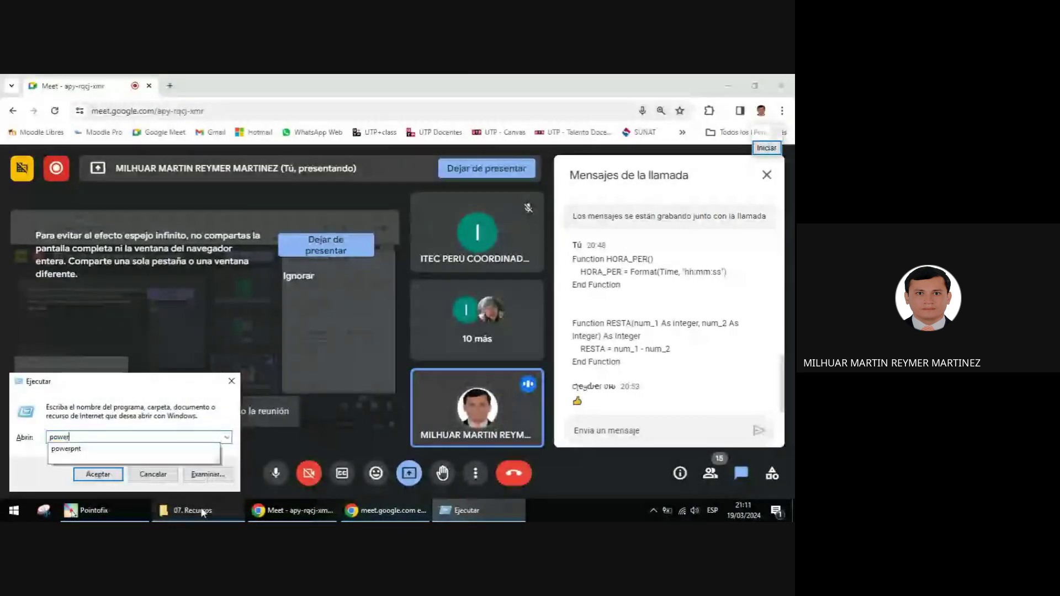
key("Return")
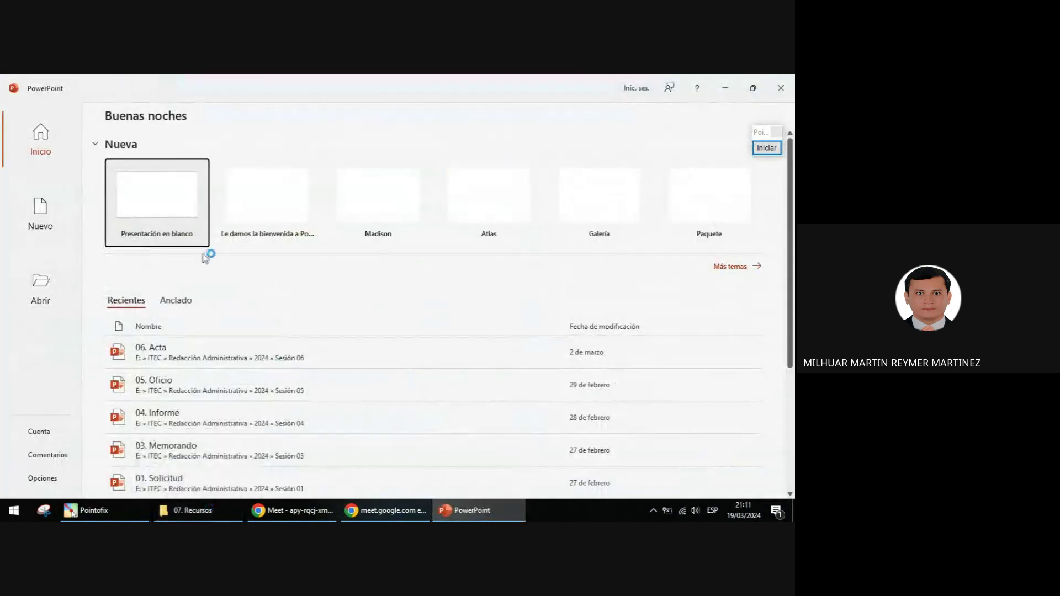
left_click(182, 221)
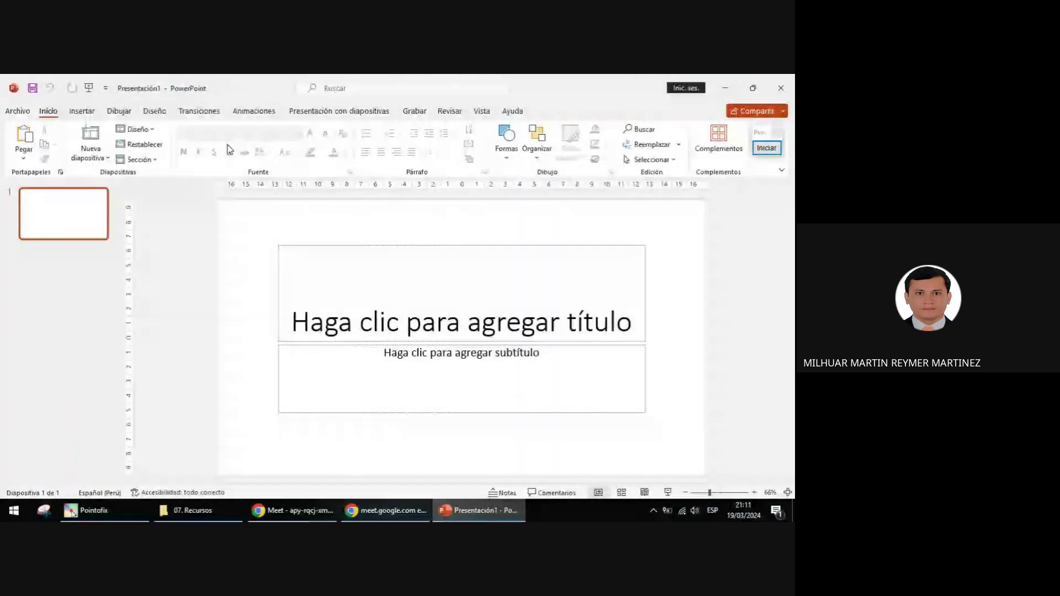
Step: Annotate the screen in Pointofix with a green check mark below the slide thumbnail and red arrows across the ribbon, and end the annotation
left_click(765, 148)
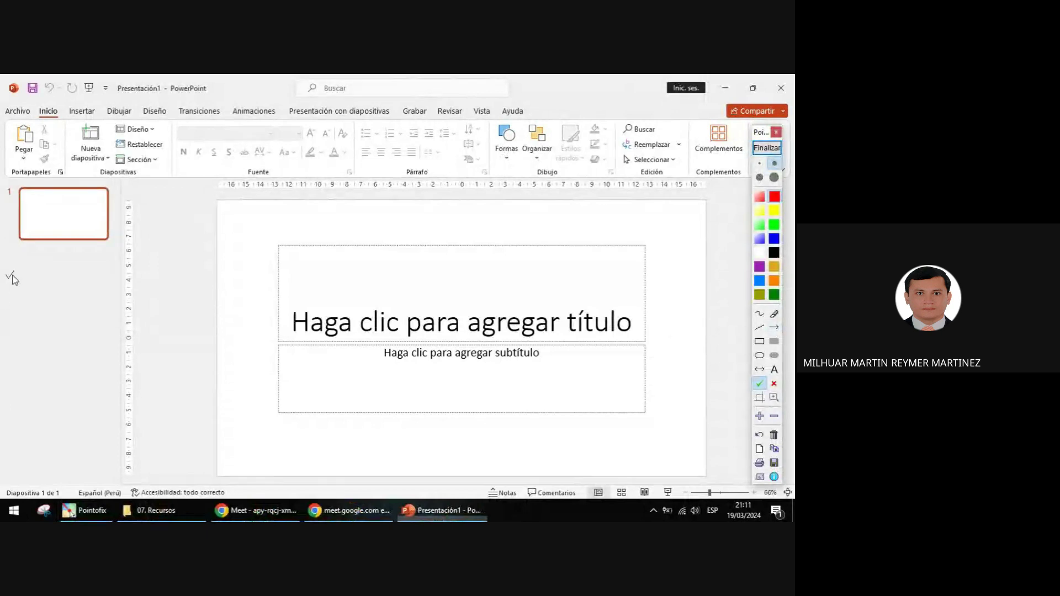
left_click(13, 274)
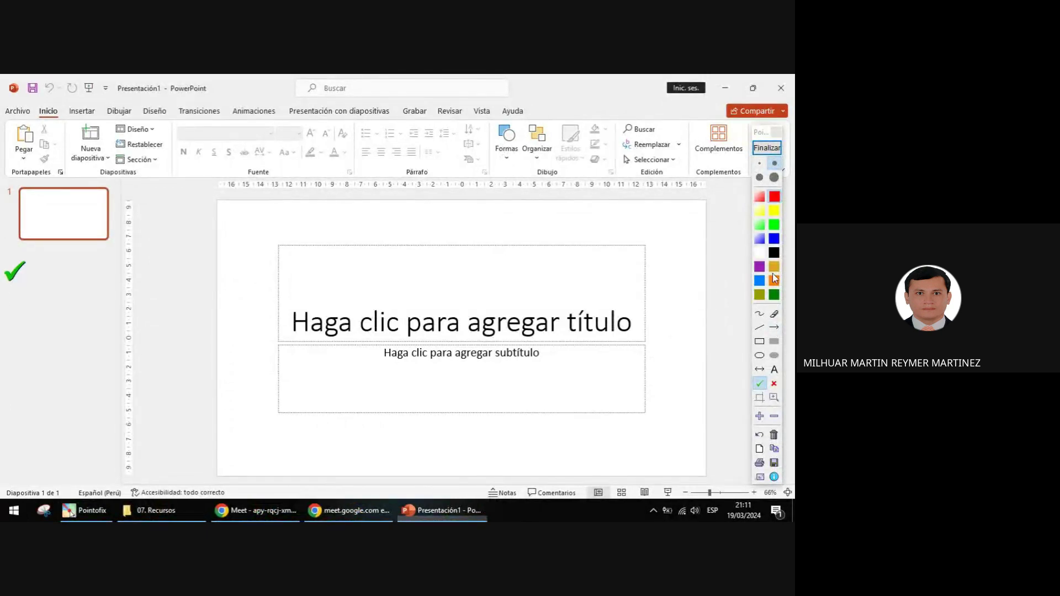
left_click(774, 327)
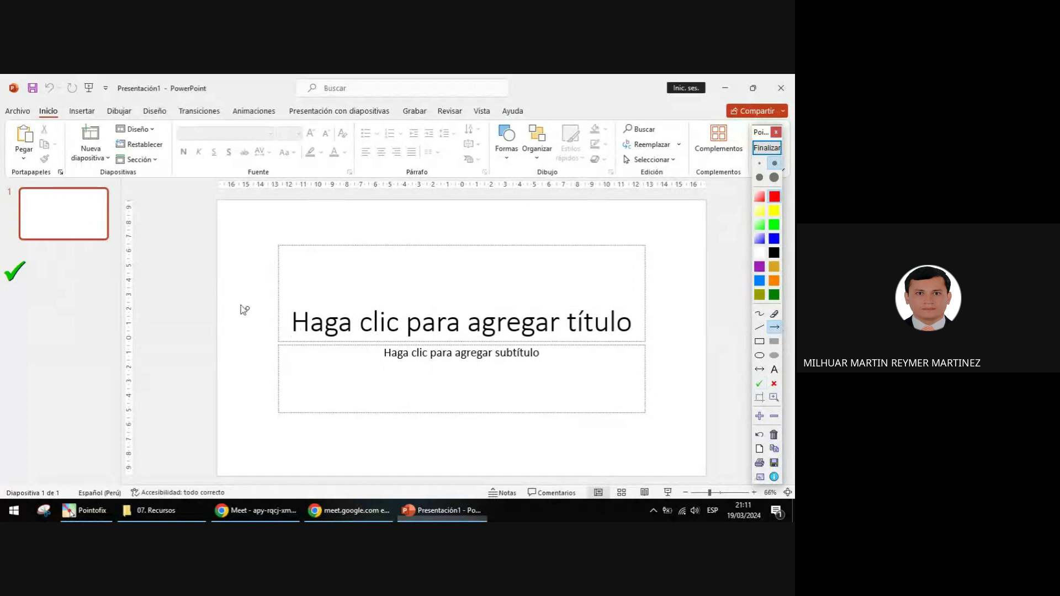
mouse_move(41, 280)
left_mouse_down()
mouse_move(57, 136)
mouse_move(89, 89)
mouse_move(433, 182)
left_mouse_up()
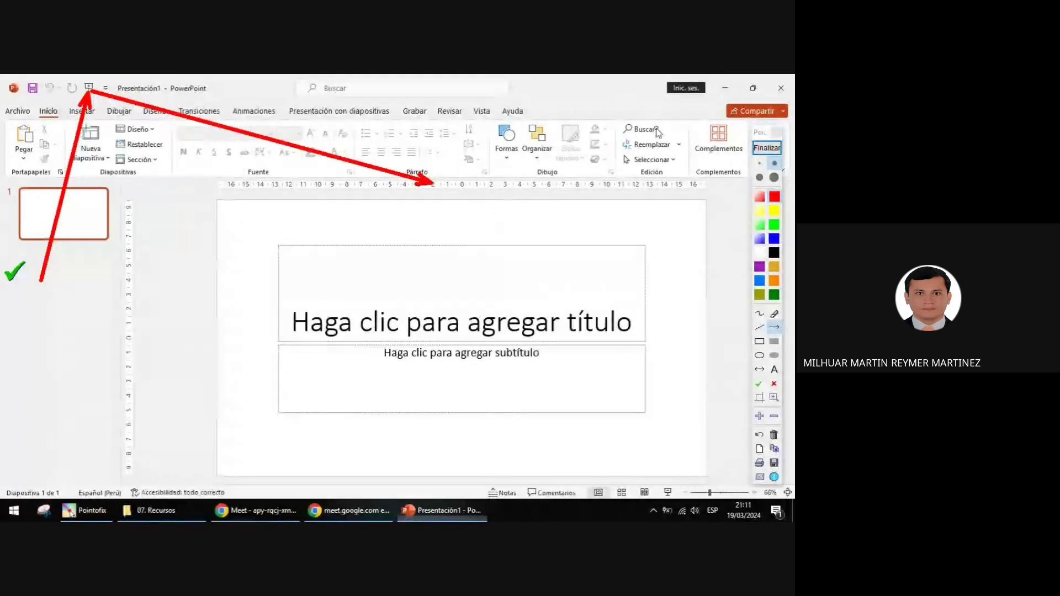
left_click(766, 148)
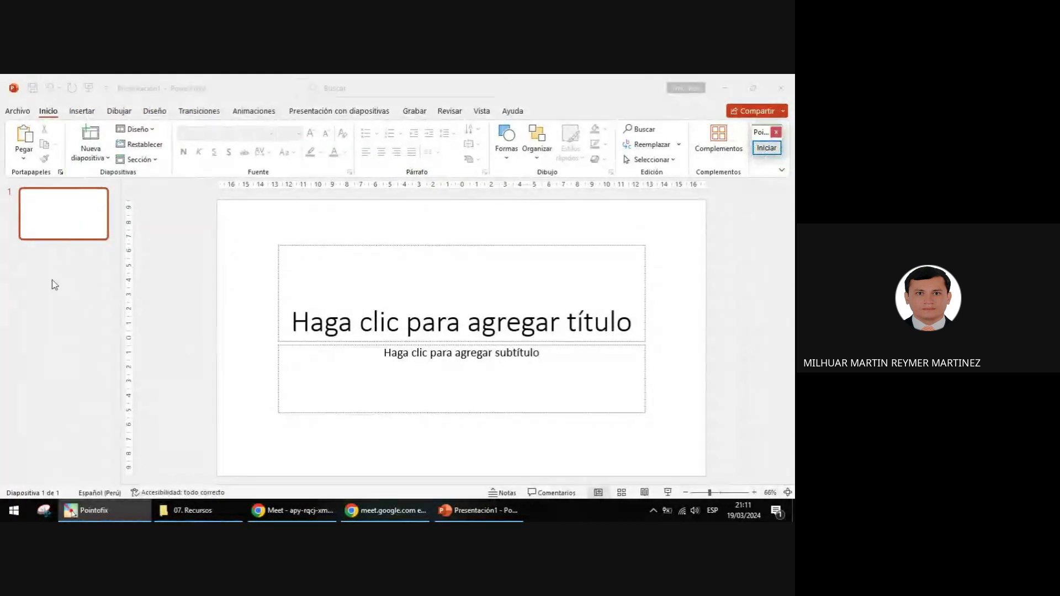
Step: Delete the initial title slide and the blank slide so that the presentation contains no slides
left_click(81, 210)
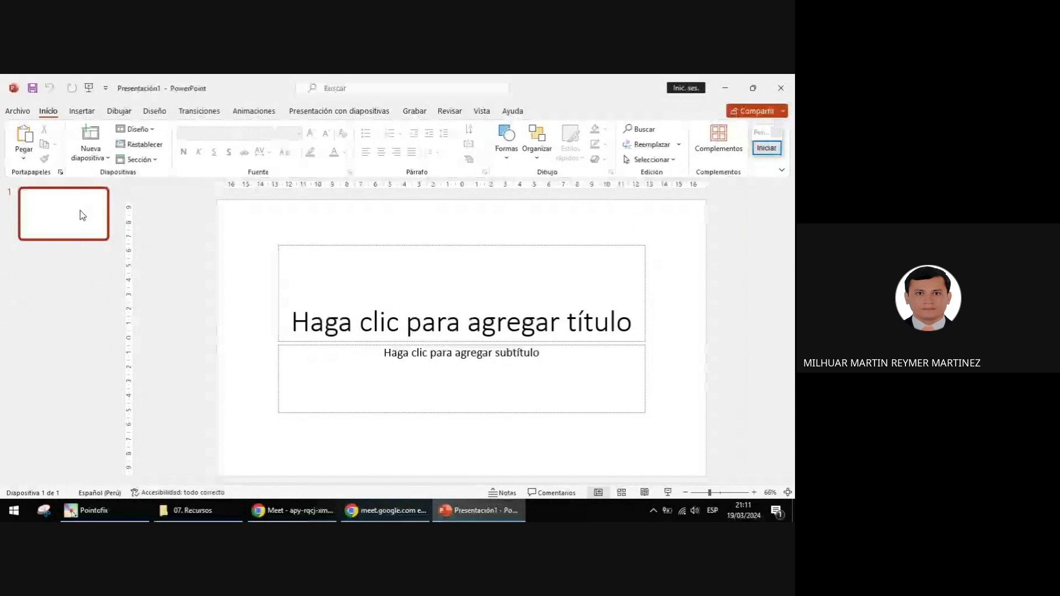
key("Delete")
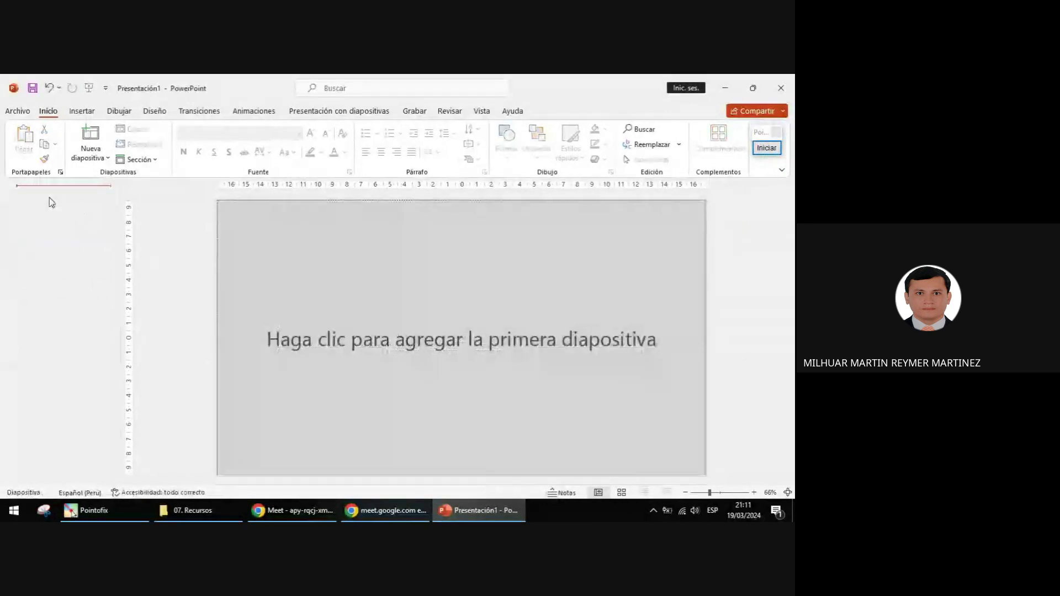
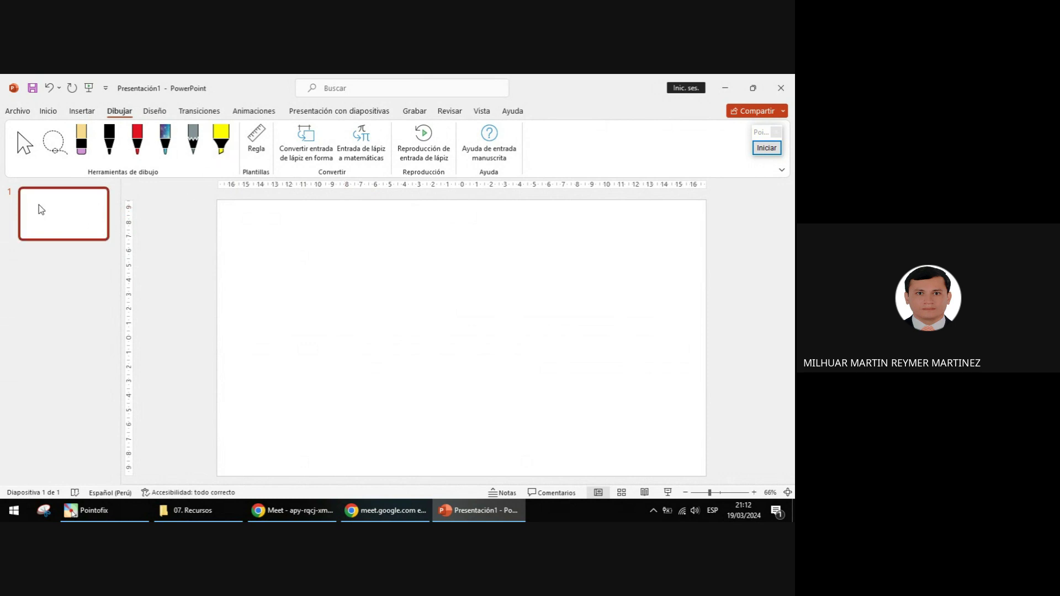
key("Delete")
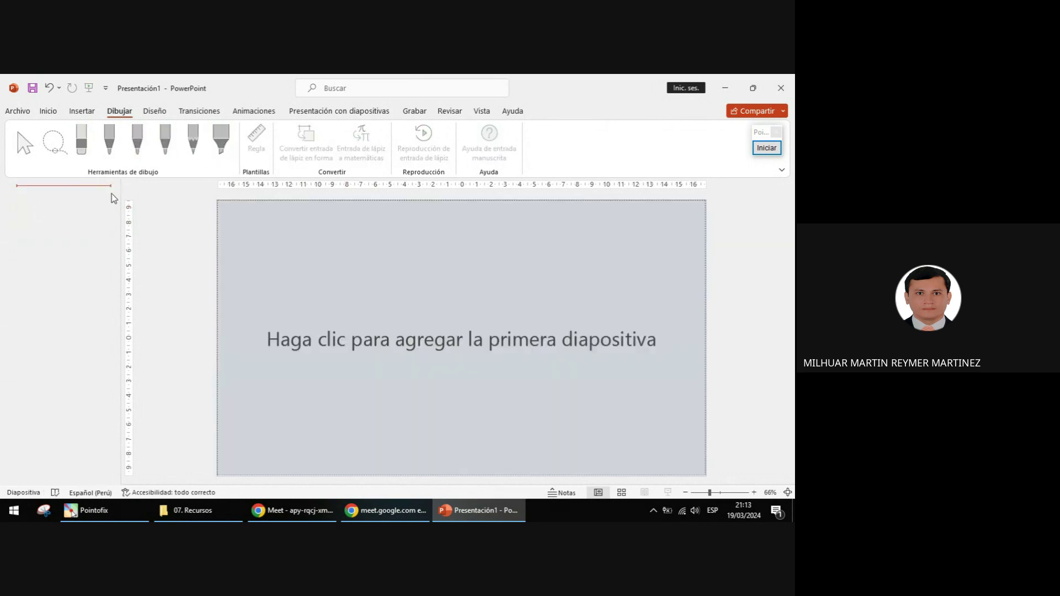
Step: Open the option to reuse slides from other PowerPoint files in the empty presentation
left_click(52, 114)
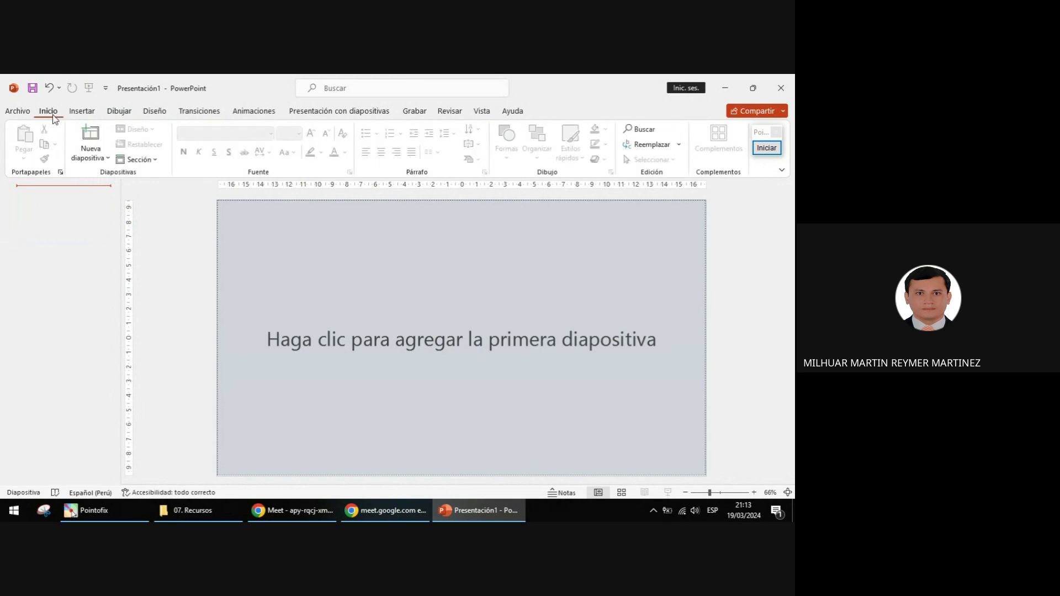
left_click(101, 160)
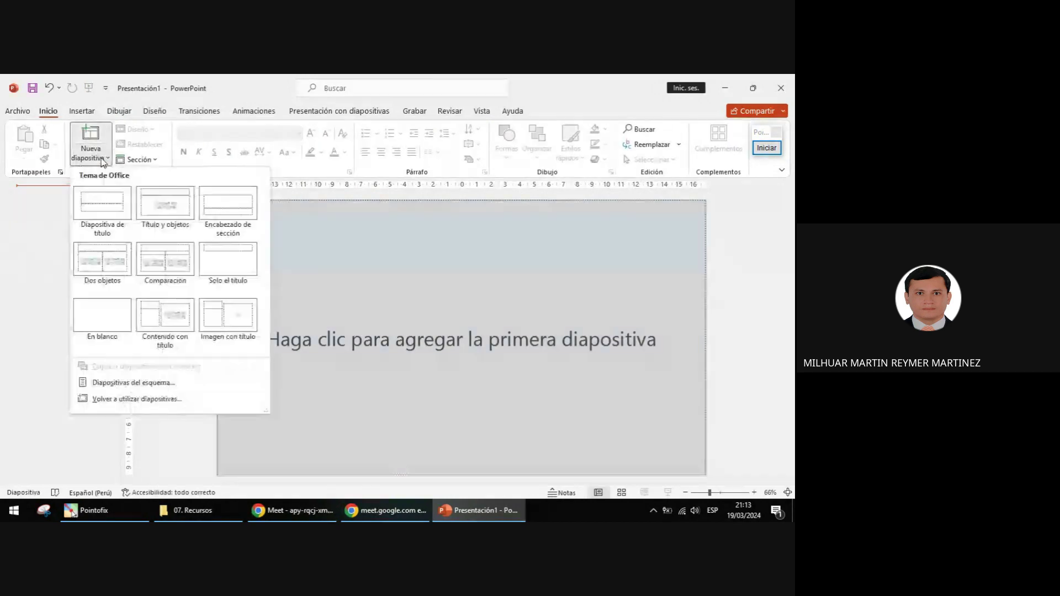
left_click(136, 398)
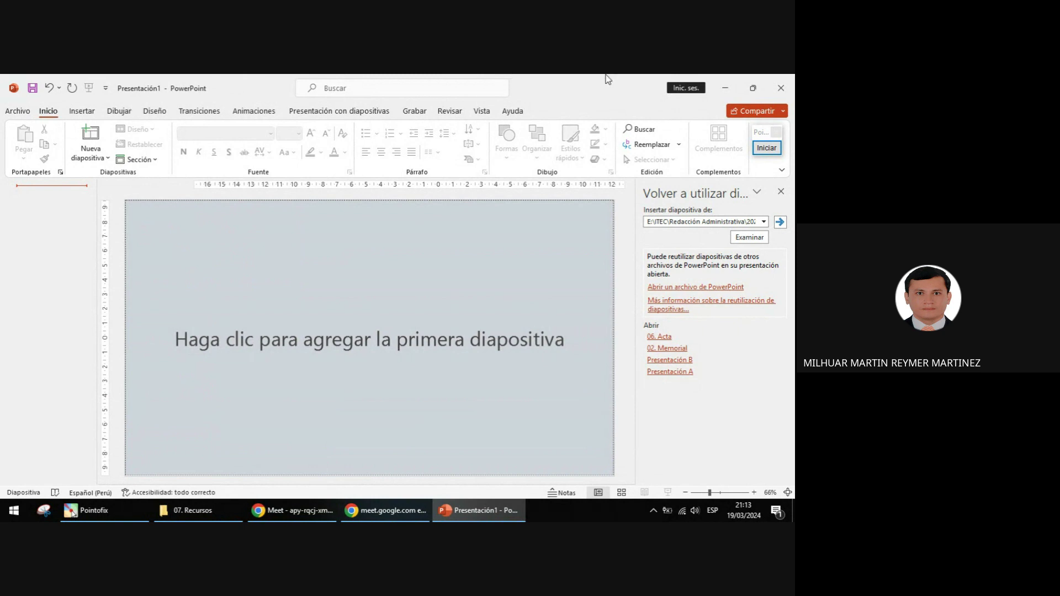
Step: Browse for a PowerPoint file to reuse slides from, opening the Capturas folder under INFOUNSA on drive E:
left_click(744, 243)
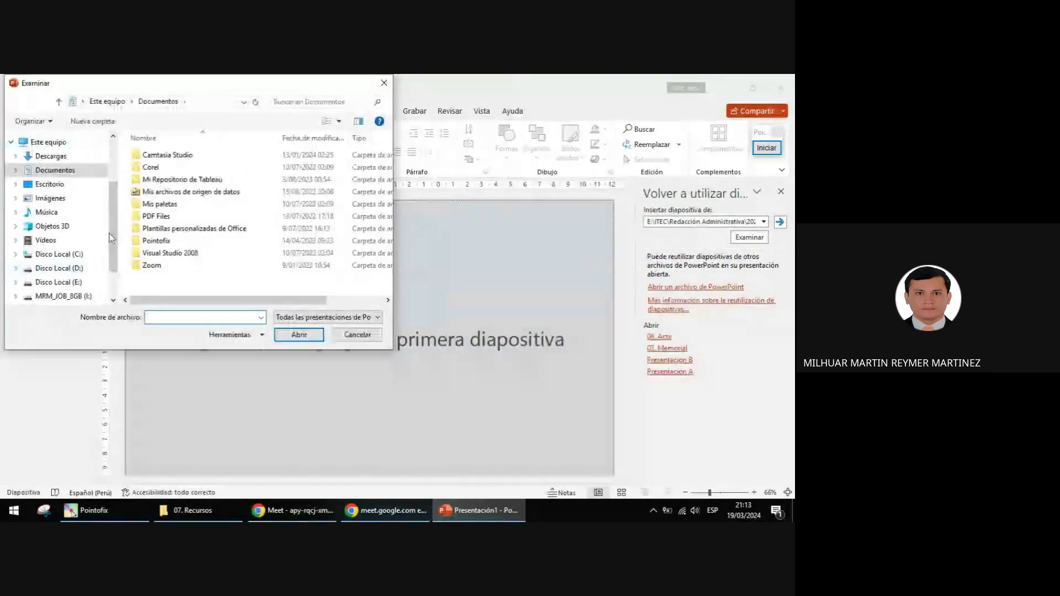
scroll(110, 233, "down", 1)
left_click(66, 235)
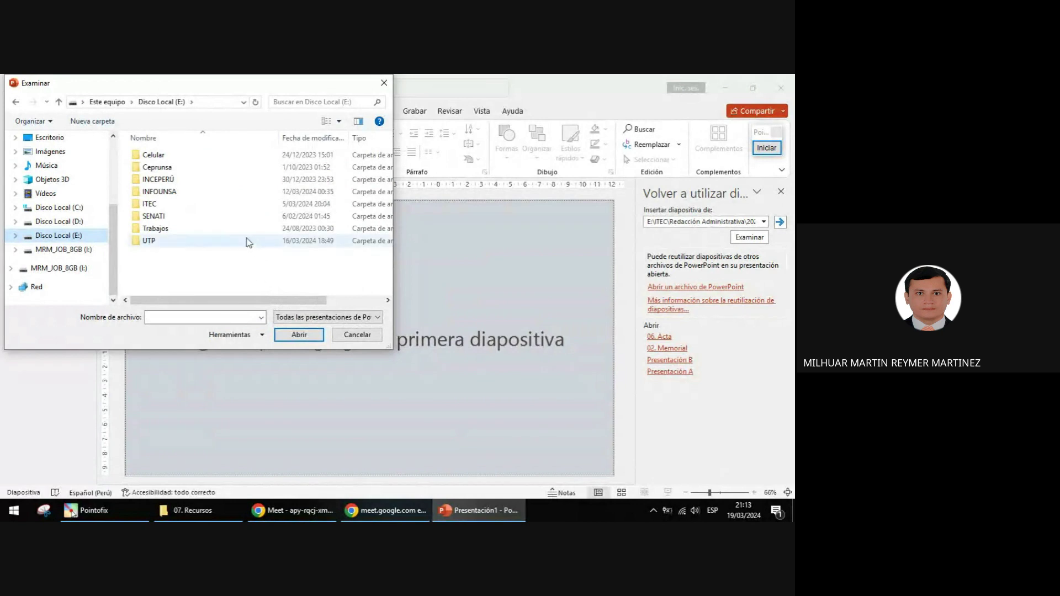
left_click(192, 195)
double_click(191, 196)
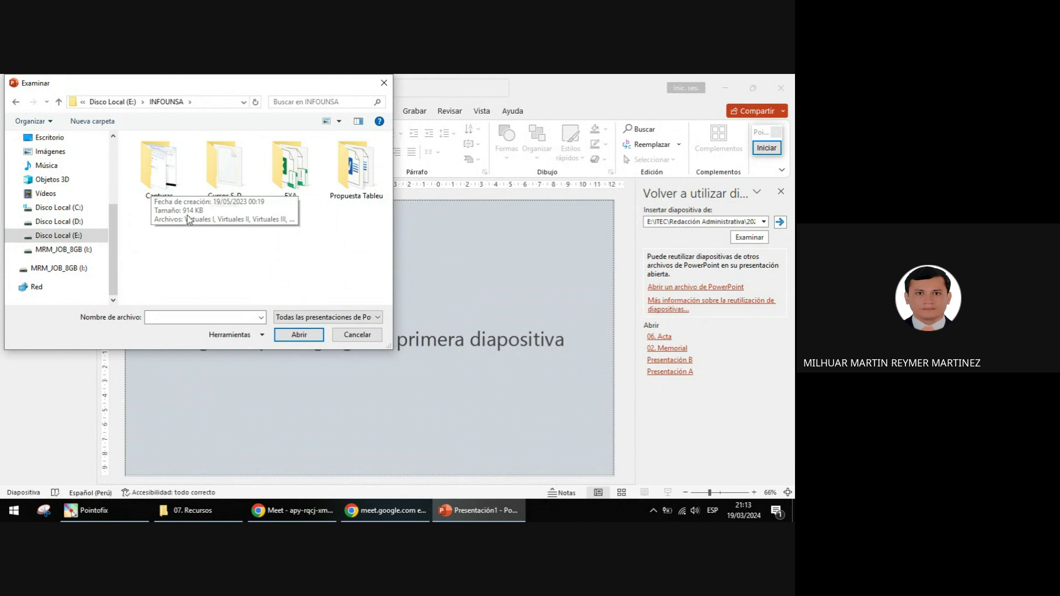
double_click(164, 182)
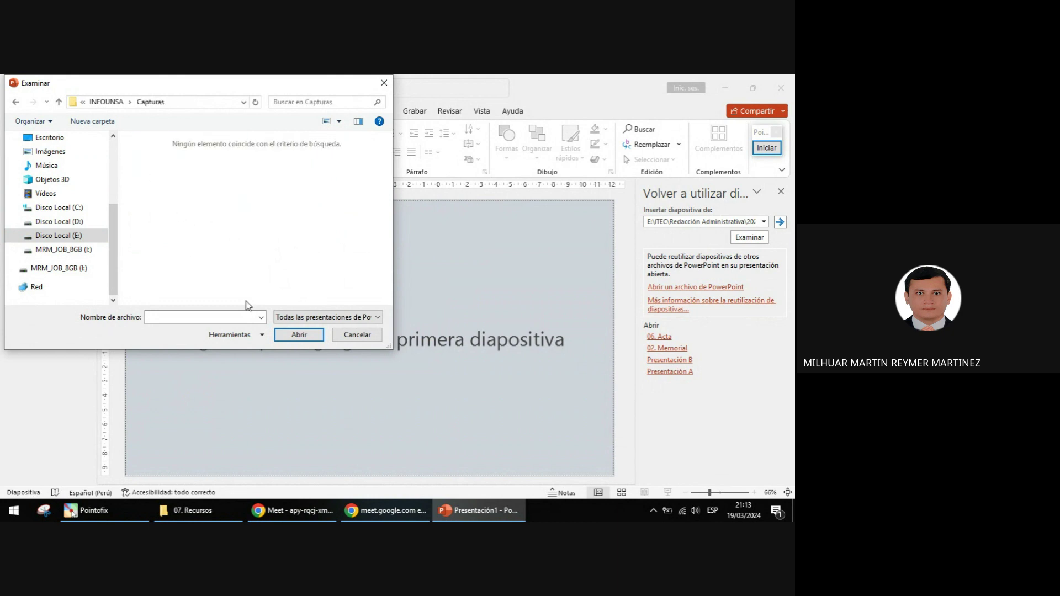
Step: Check the file type filters for all presentations and for Office themes and templates, and abandon reusing slides
left_click(348, 317)
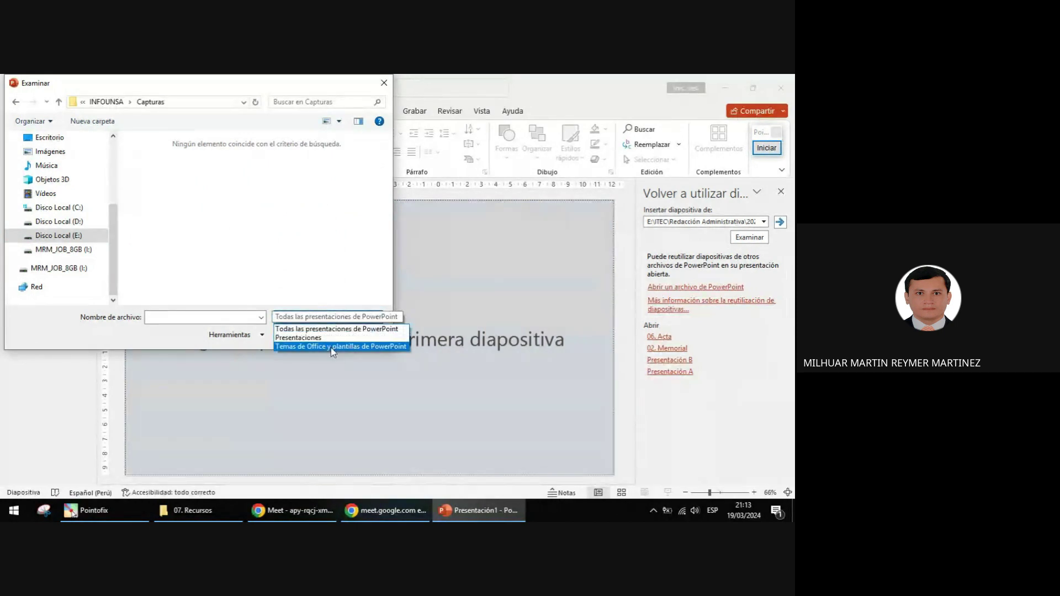
left_click(334, 329)
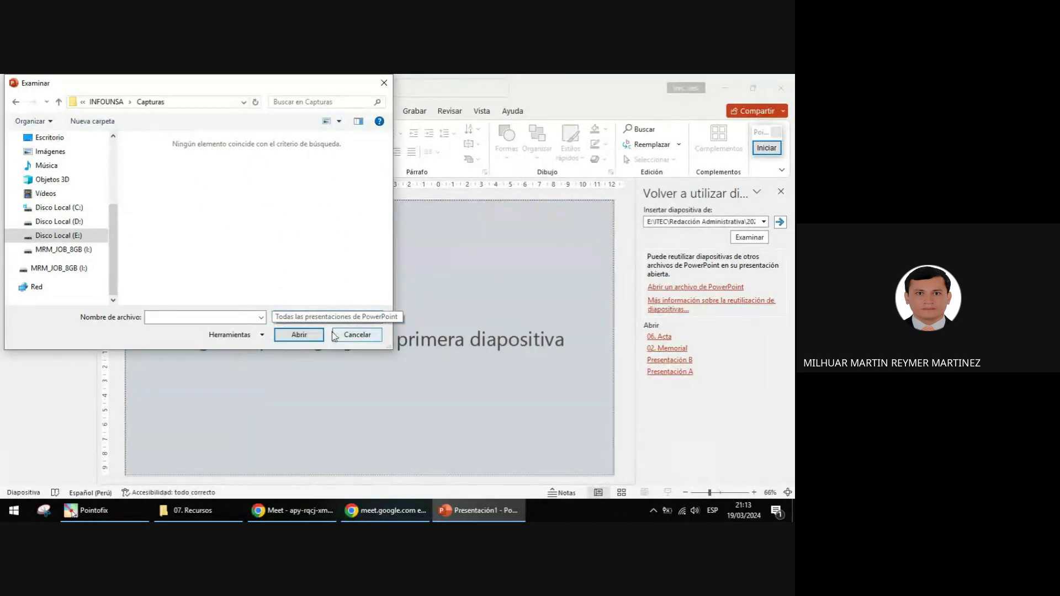
left_click(373, 317)
left_click(334, 348)
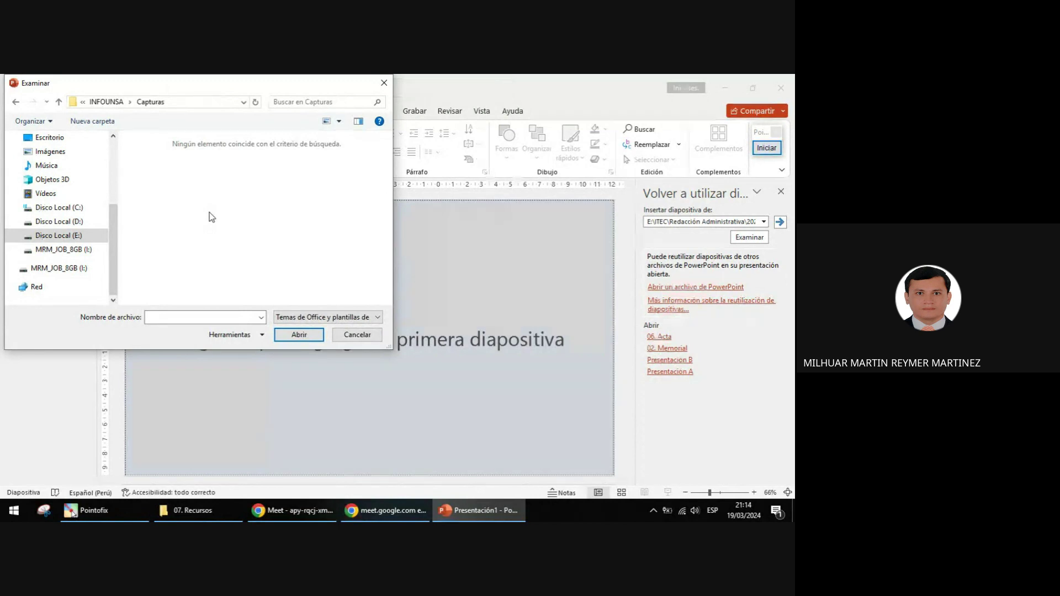
left_click(383, 83)
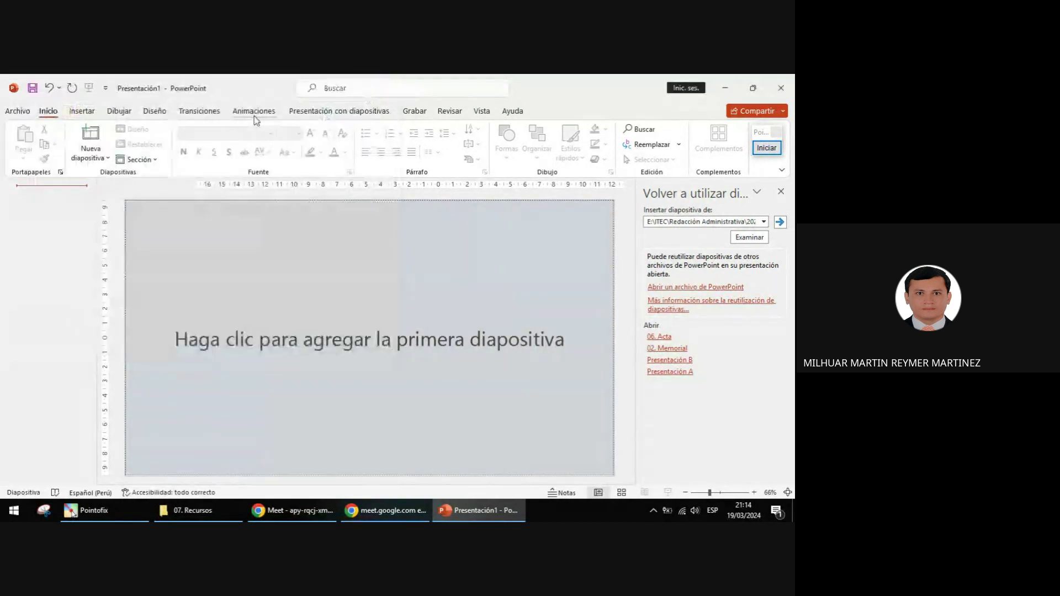
left_click(780, 191)
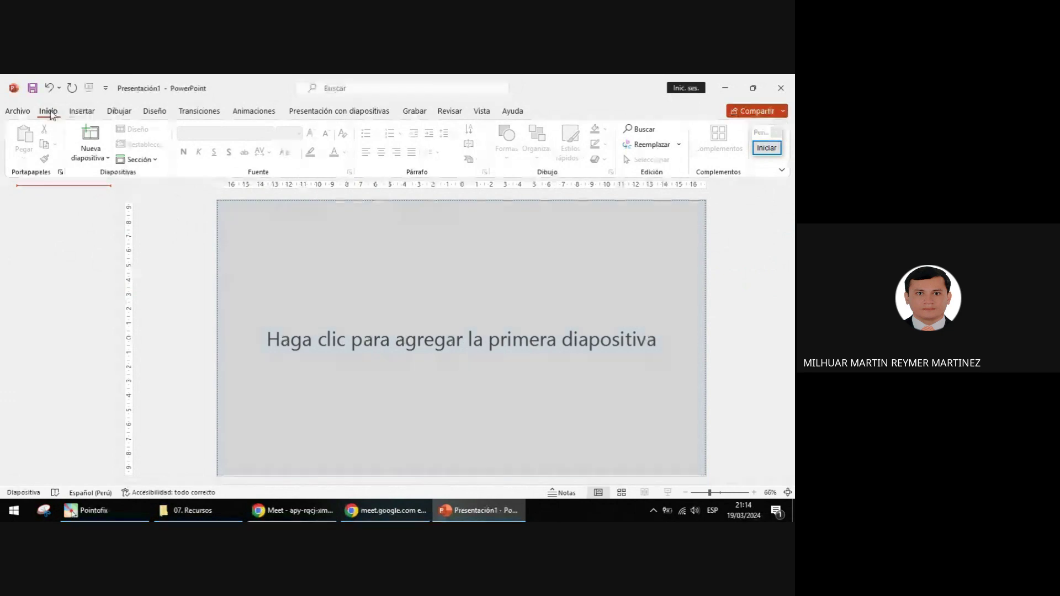
Step: Browse for an outline file to insert as slides, checking the UTP 2024 and Cursos folders on drive E:, and cancel
left_click(108, 159)
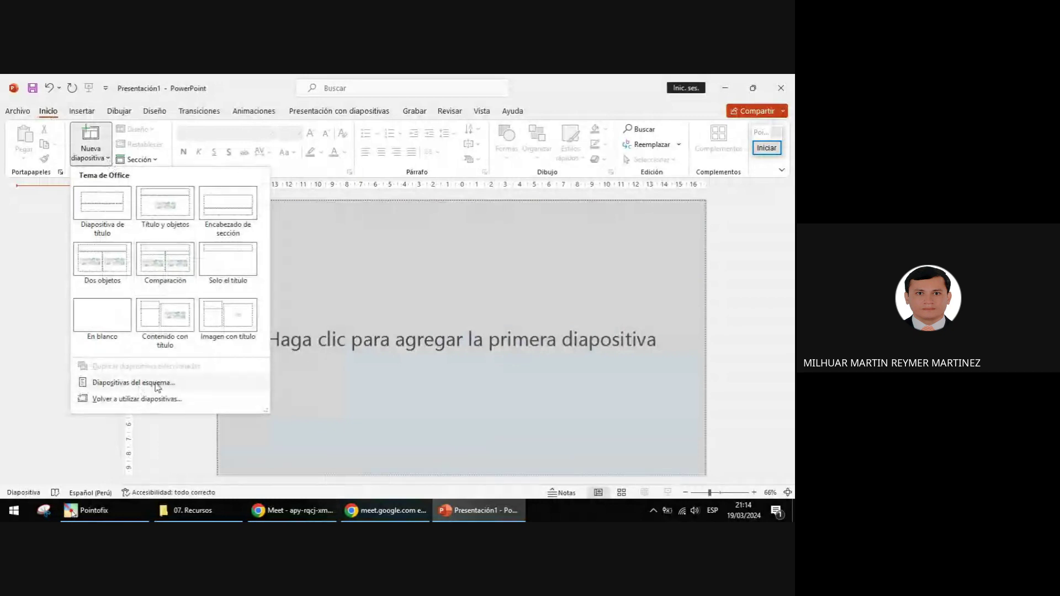
left_click(158, 383)
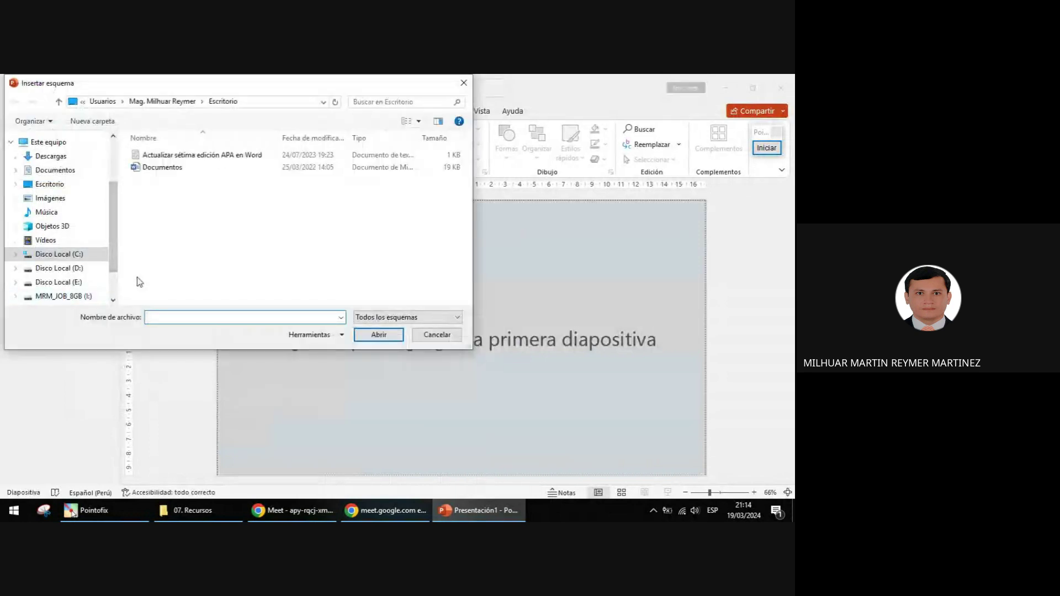
left_click(80, 283)
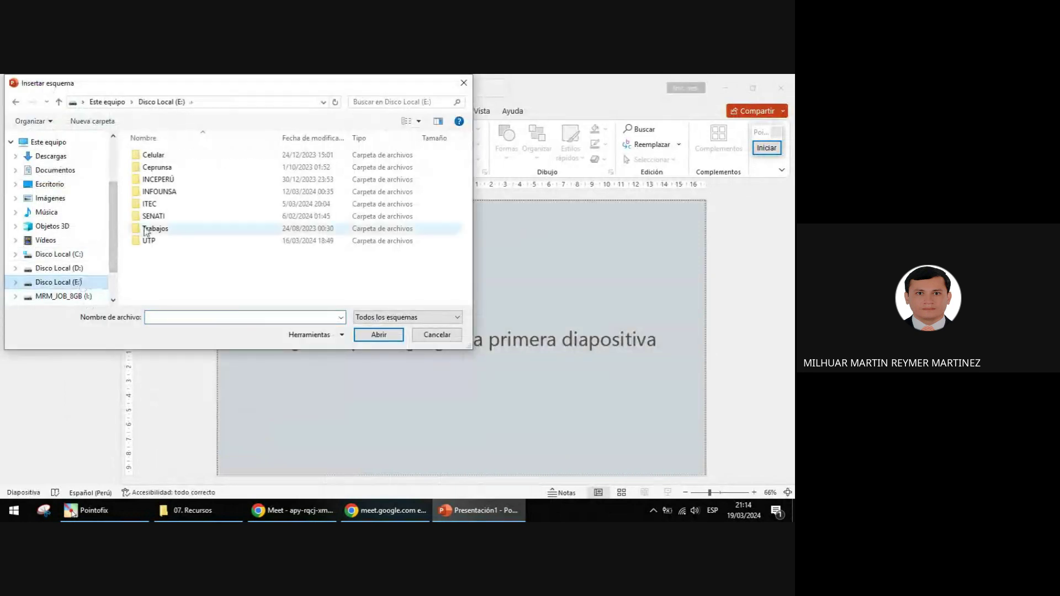
double_click(149, 241)
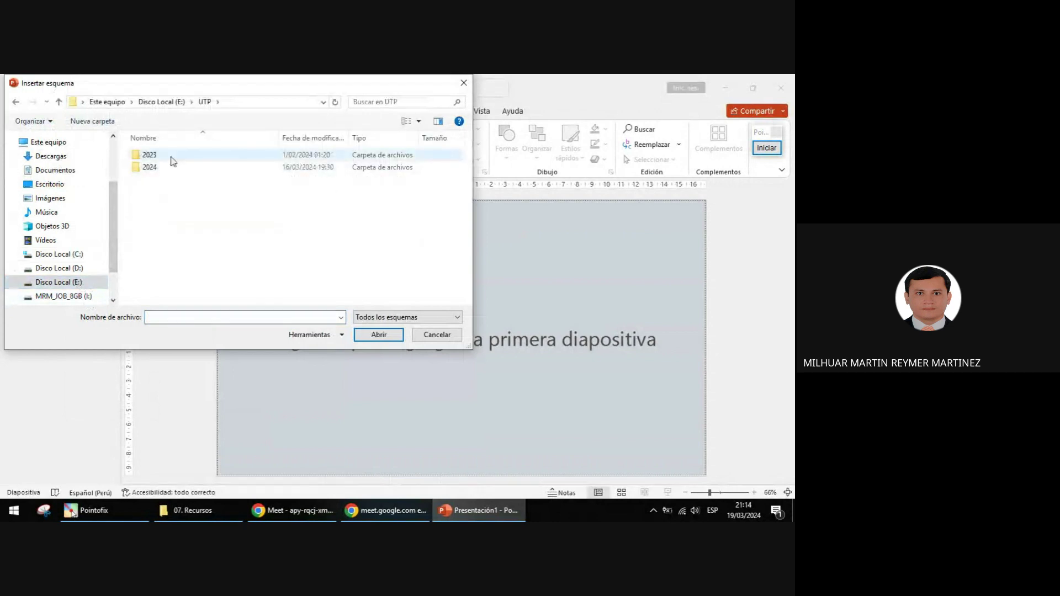
double_click(150, 167)
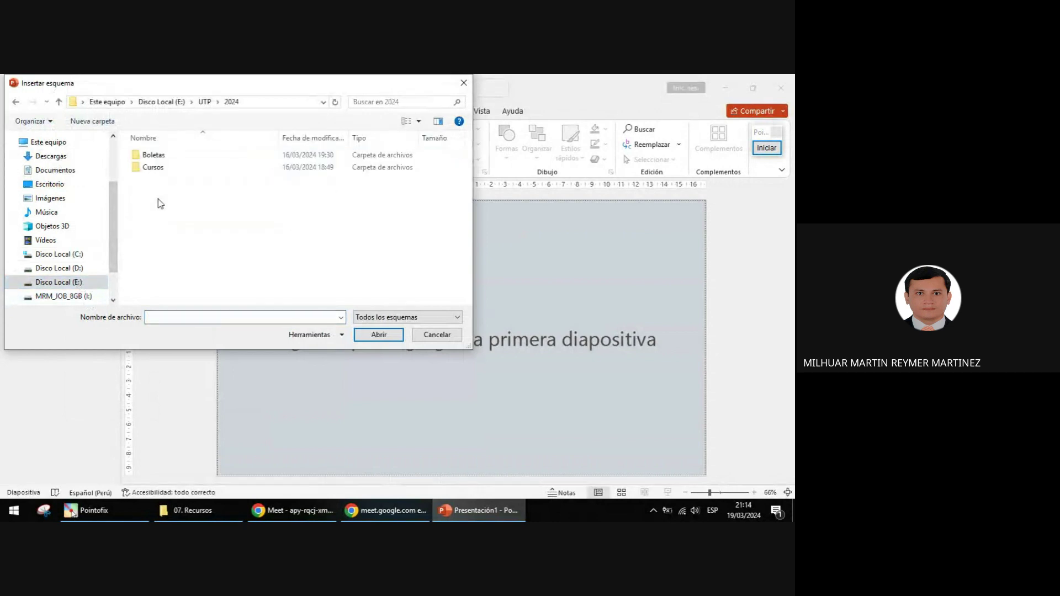
double_click(159, 168)
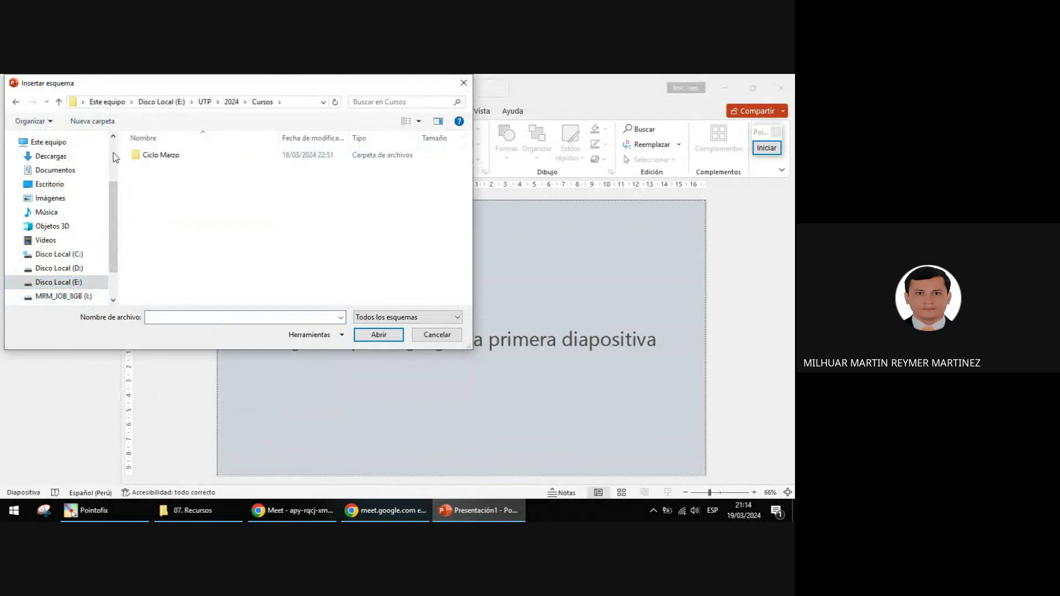
left_click(58, 102)
double_click(148, 156)
left_click(457, 83)
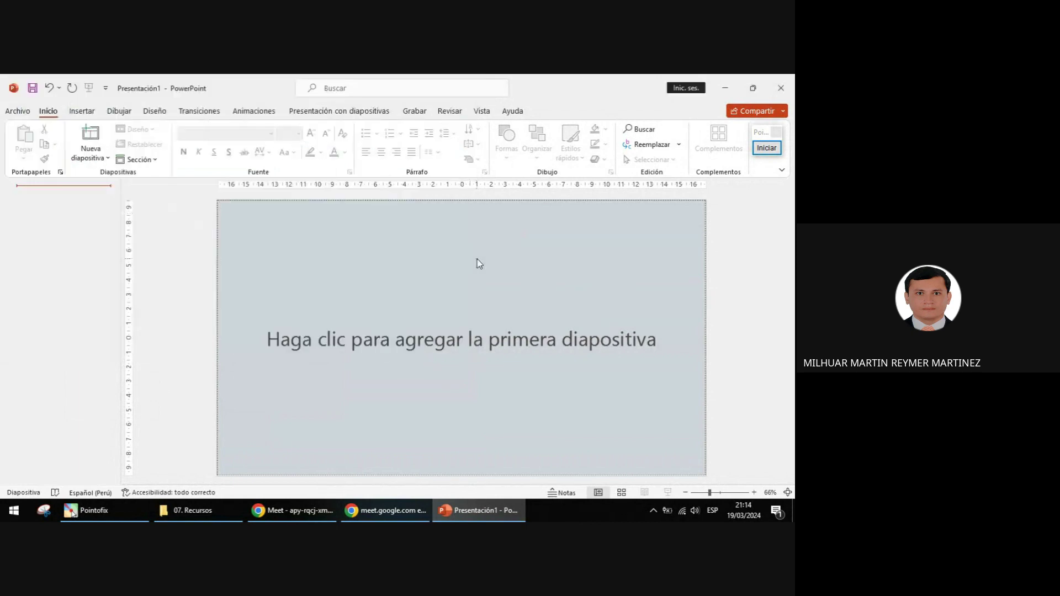
Step: Arrange the PowerPoint window beside the meeting's message panel and widen it
key("alt+Tab")
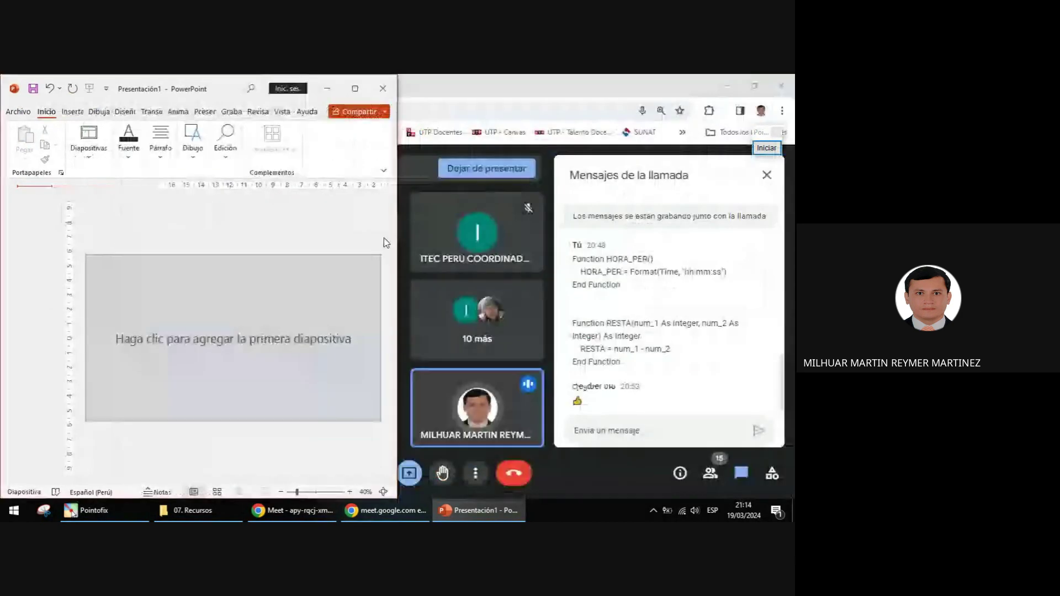
left_click_drag(397, 213, 559, 228)
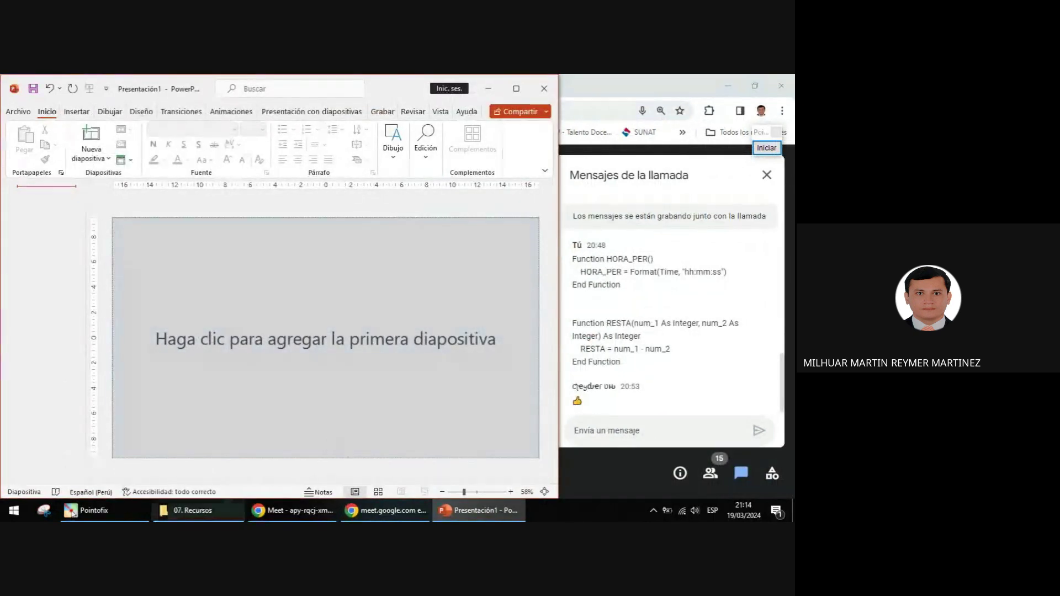
Step: Switch to File Explorer, check the resource folders inside Of. Avanzada, and return to the Of. Avanzada folder
left_click(213, 501)
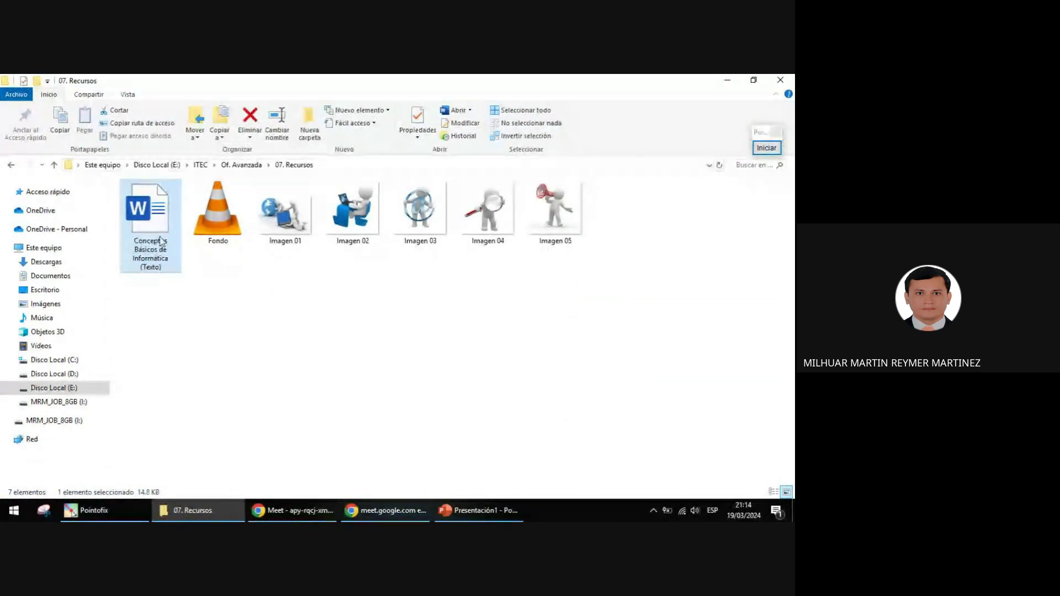
left_click(54, 165)
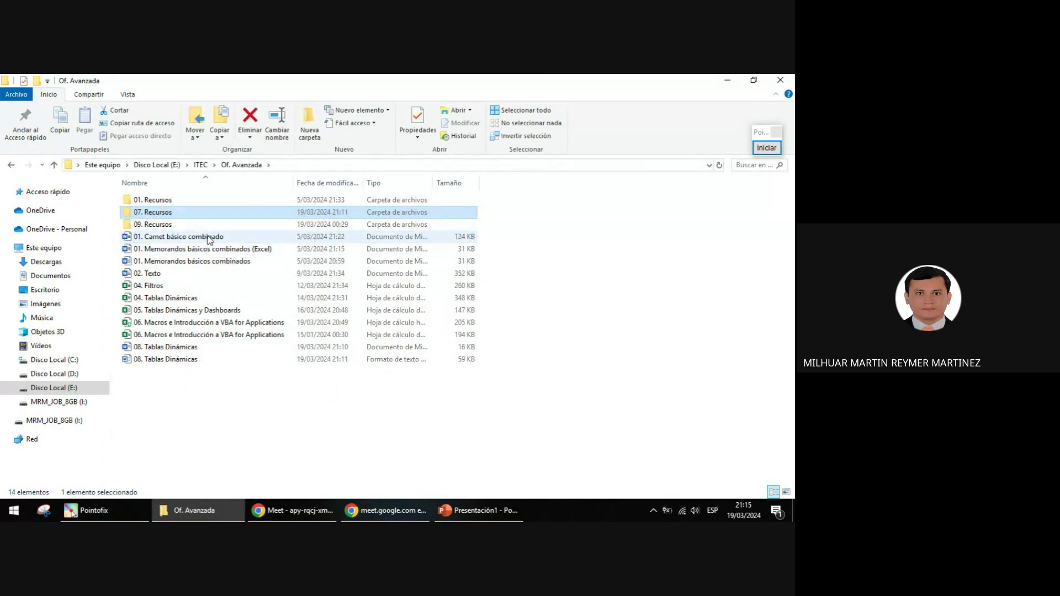
double_click(139, 201)
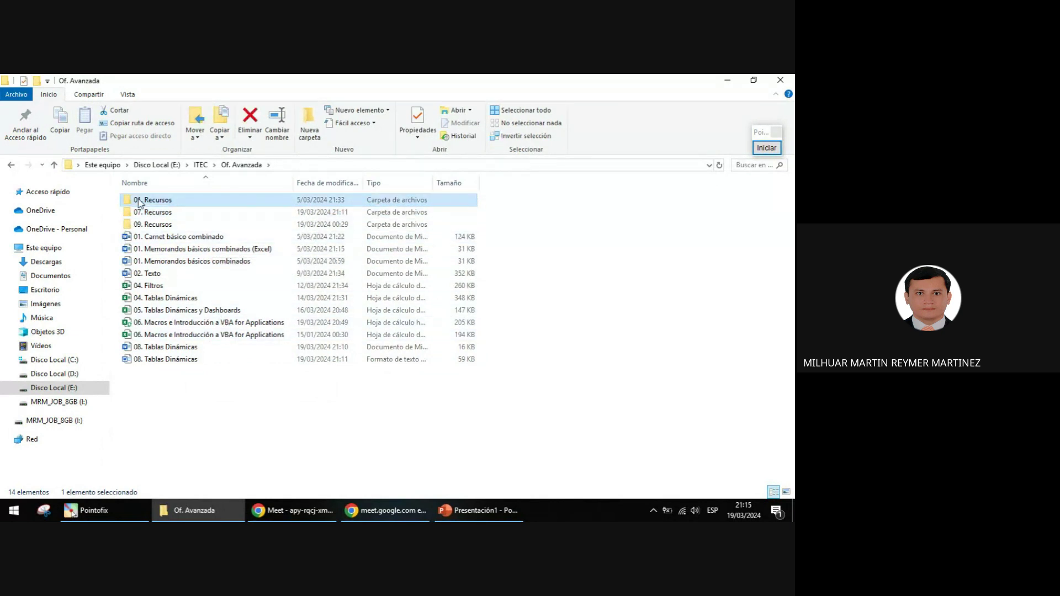
left_click(55, 164)
double_click(171, 227)
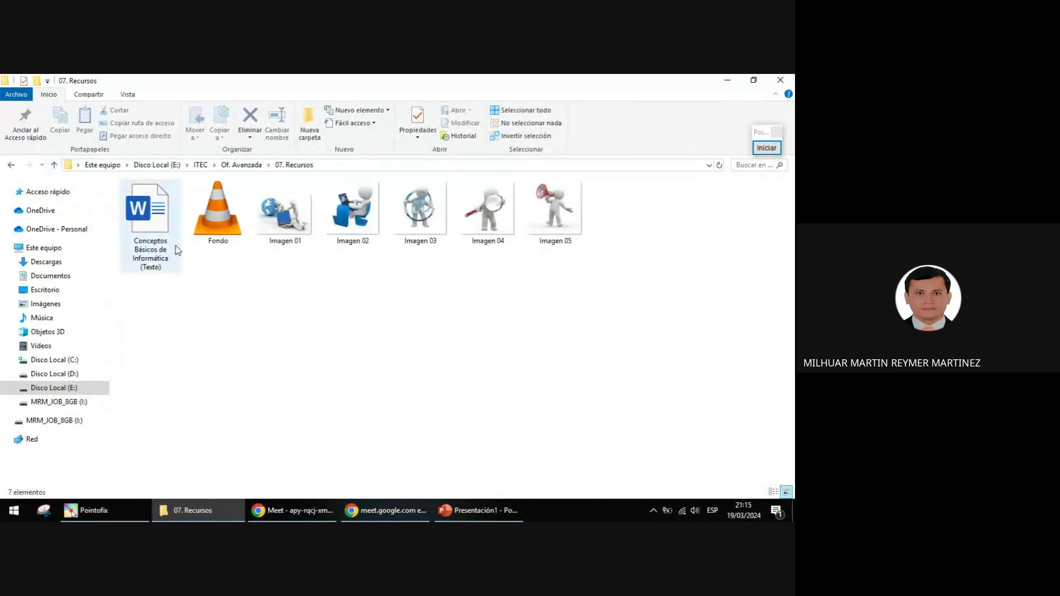
left_click(55, 164)
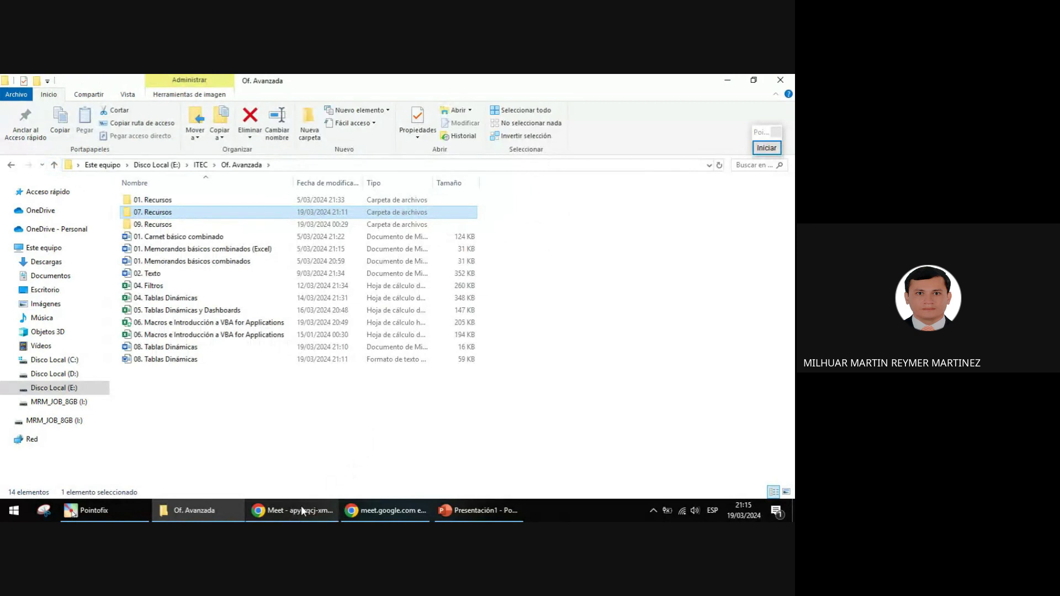
mouse_move(302, 505)
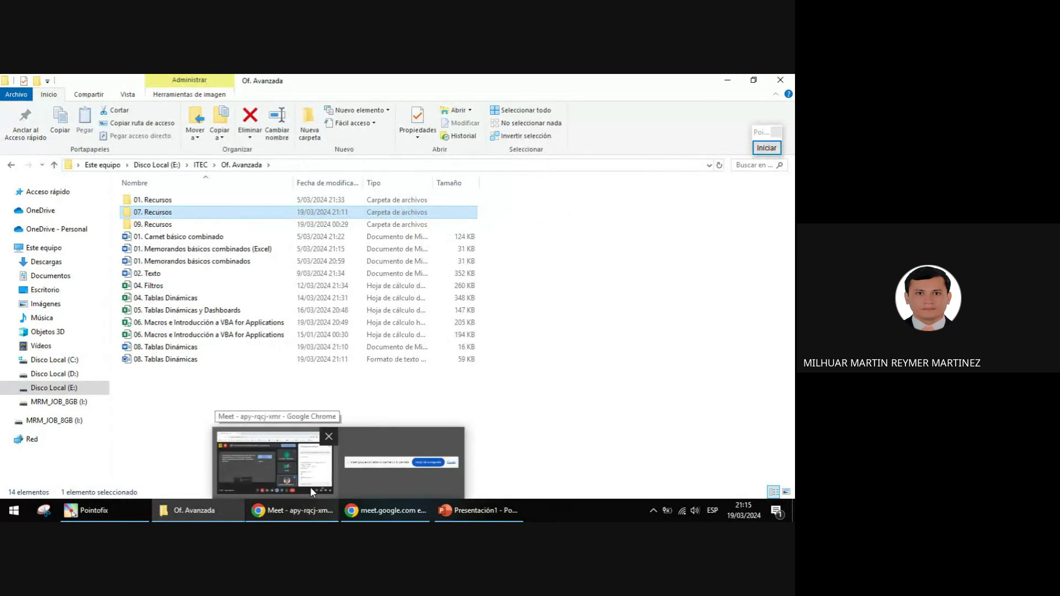
Step: Start Word through the Windows Run dialog with winword, view the most recent 08. Tablas Dinámicas document, and close it
key("super+r")
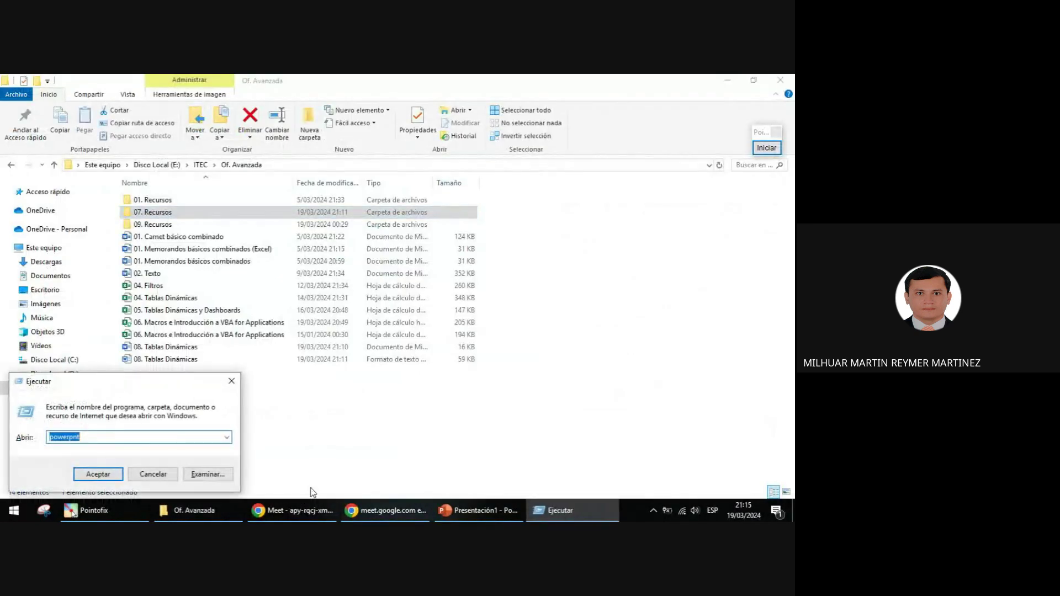
type("powerpnt")
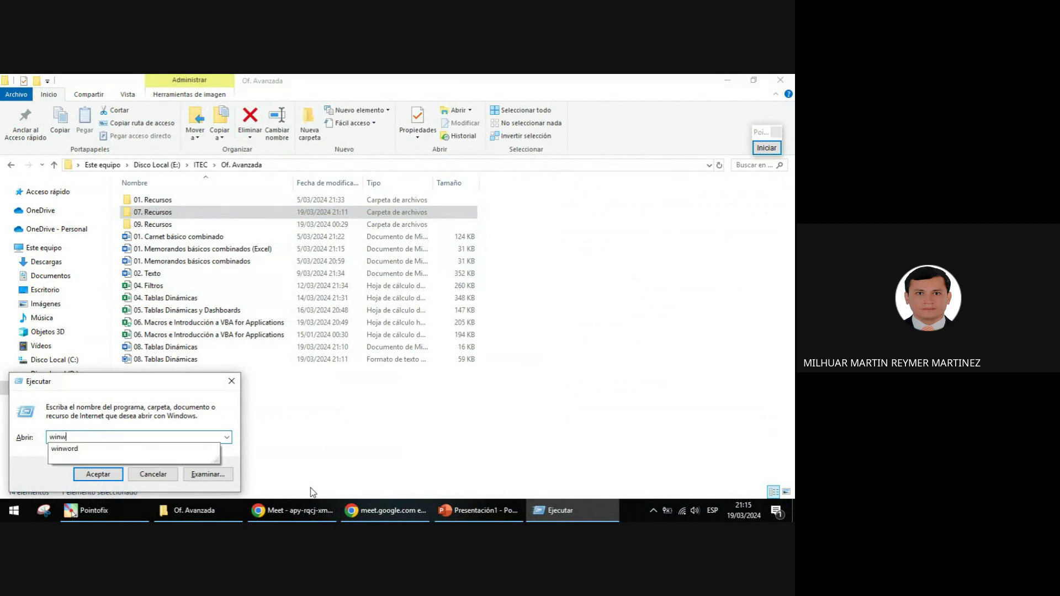
key("Return")
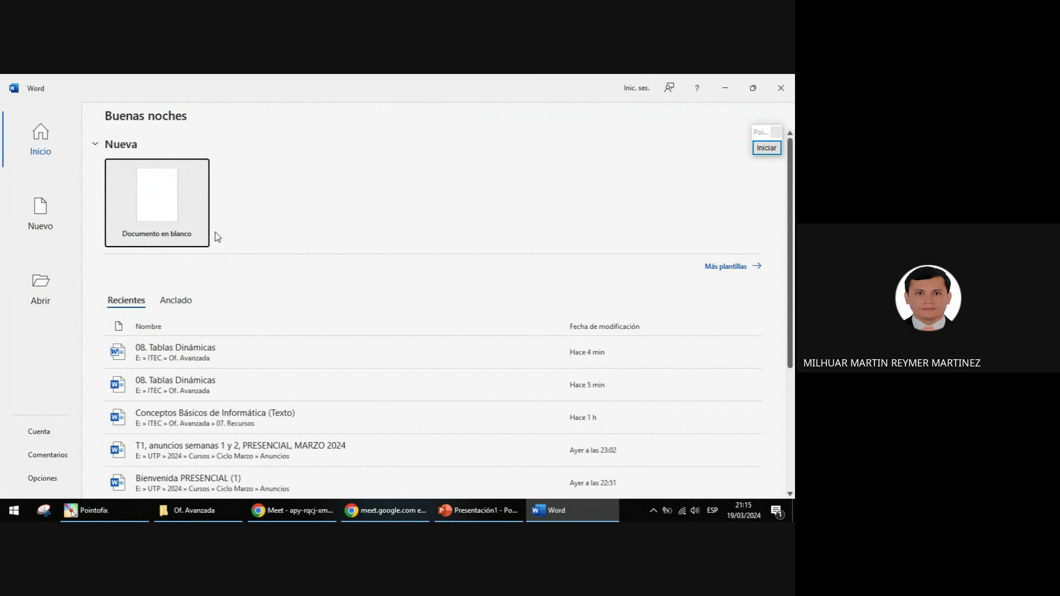
left_click(219, 356)
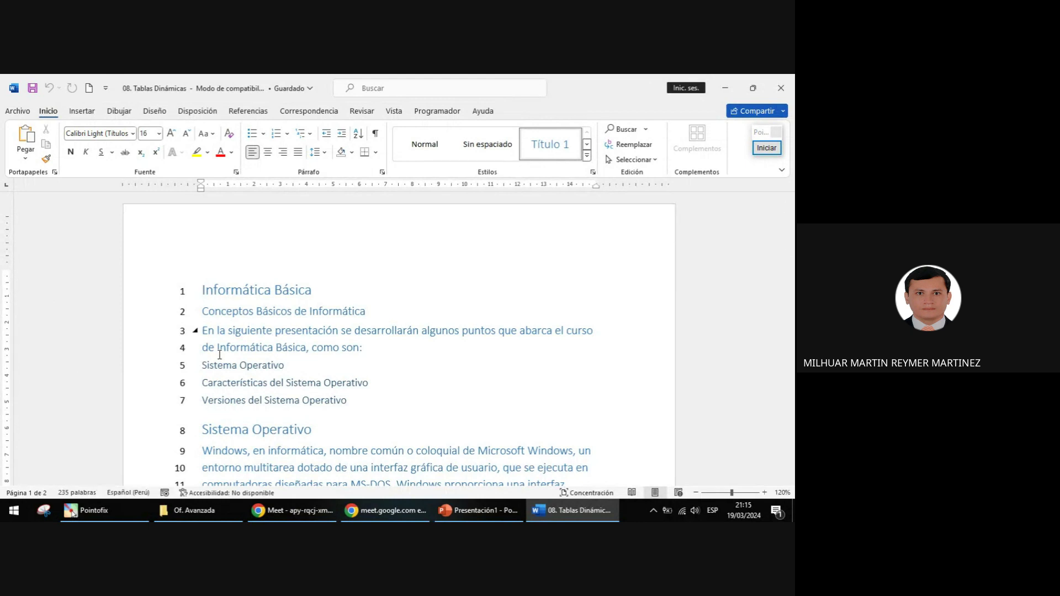
left_click(786, 84)
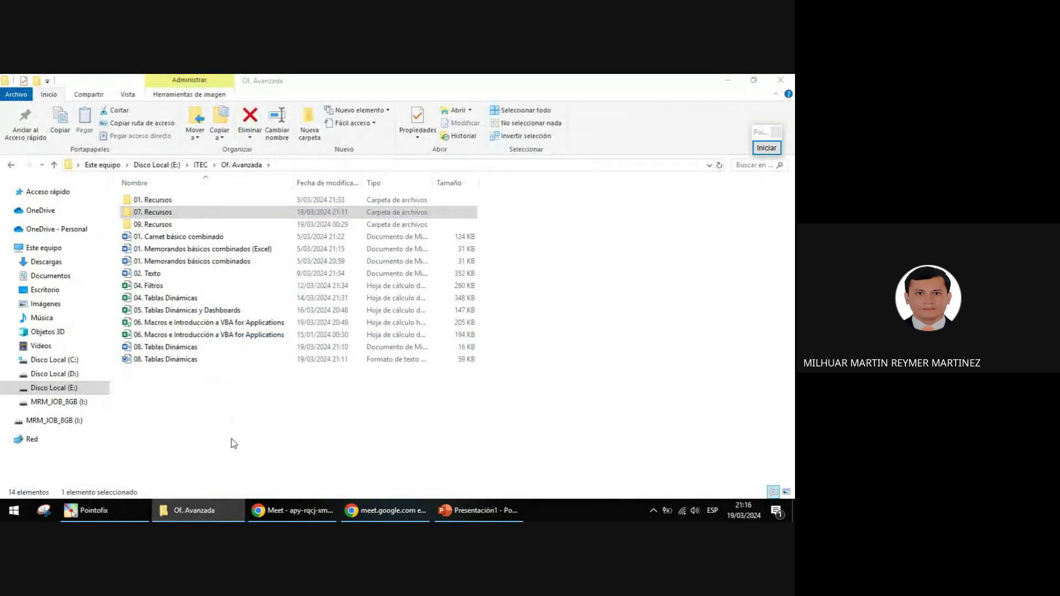
Step: Rename the rich text file 08. Tablas Dinámicas as 08. Esquema
left_click(190, 360)
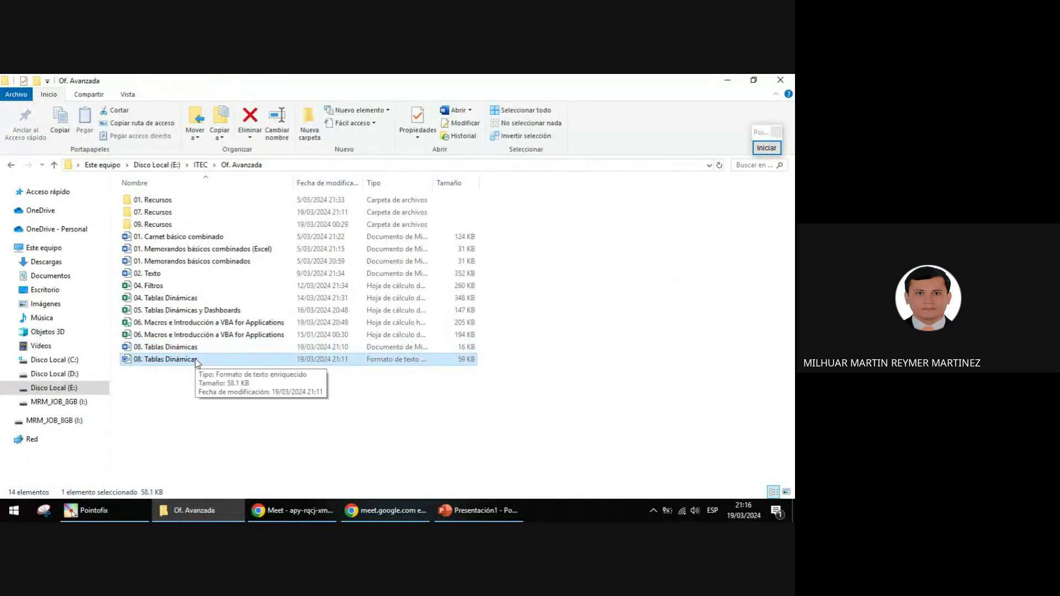
left_click(196, 361)
left_click_drag(197, 359, 143, 356)
type("Esquema")
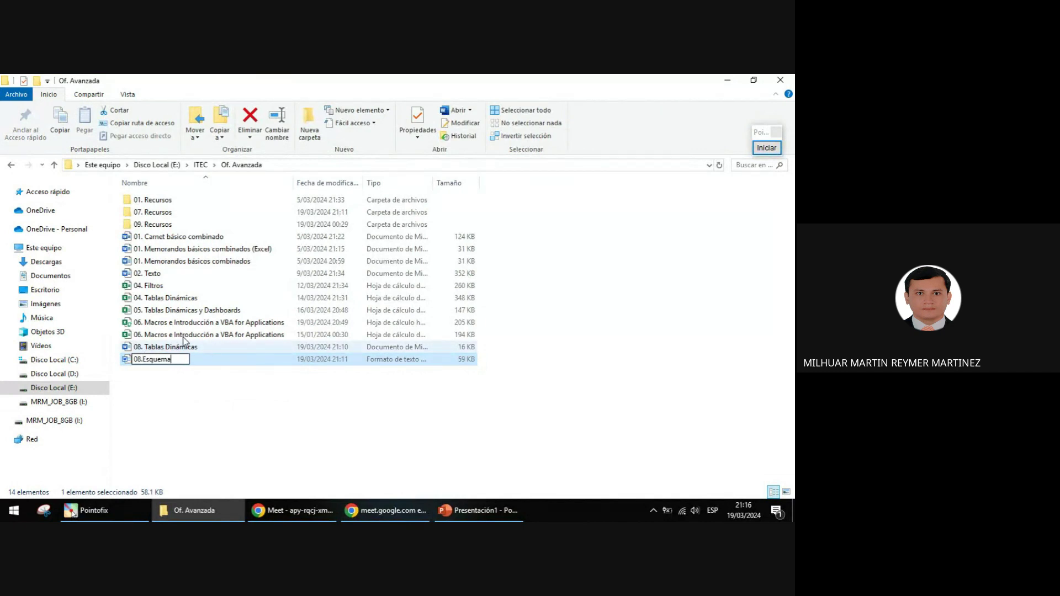
key("Return")
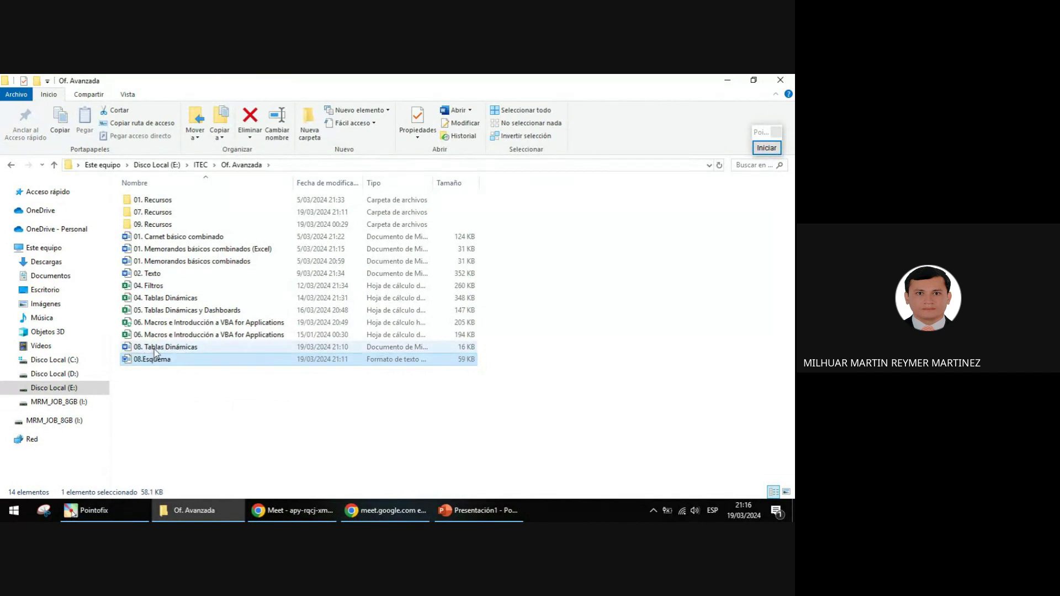
left_click(178, 348)
left_click(148, 359)
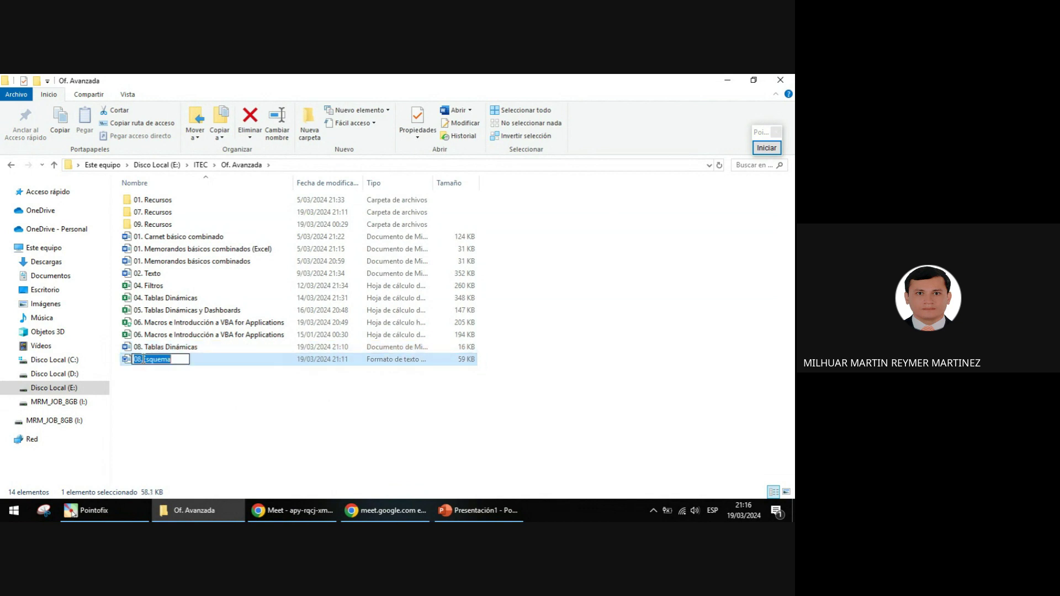
left_click(143, 359)
Step: Rename the Word document 08. Tablas Dinámicas as 08. Esquema
left_click(164, 349)
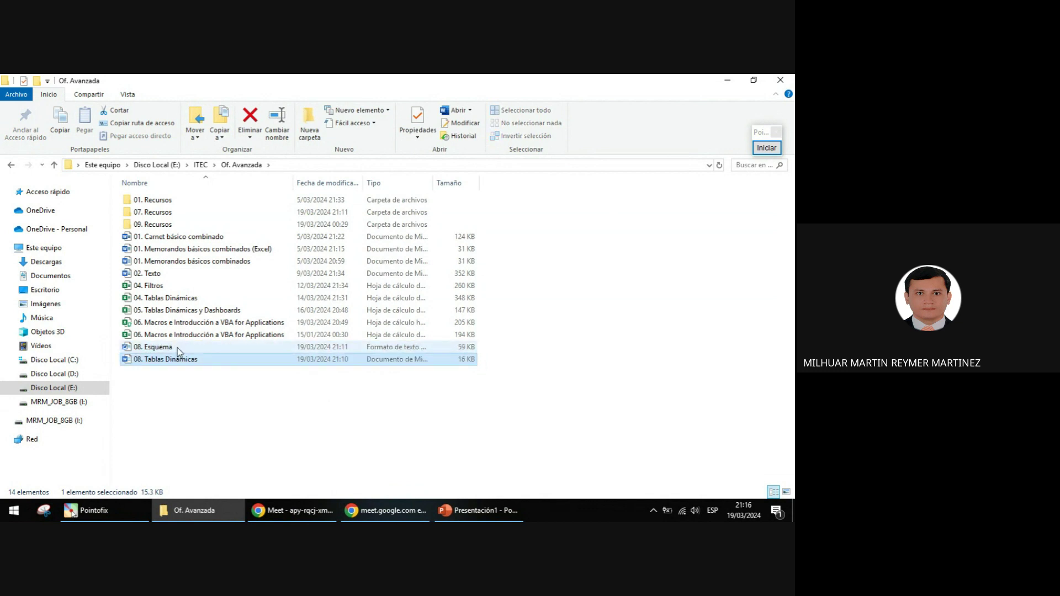
left_click(168, 359)
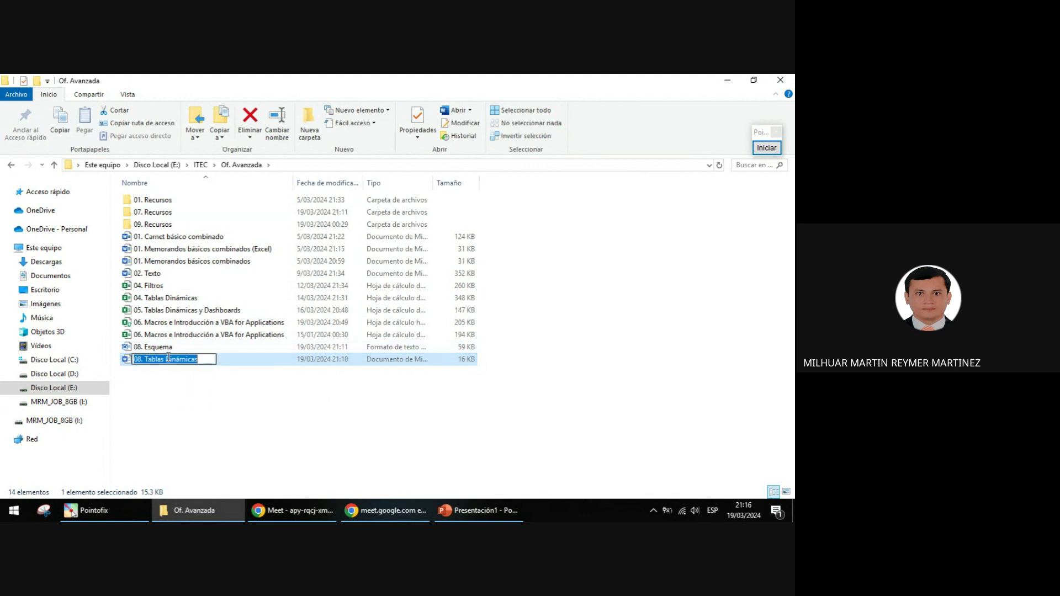
left_click(168, 357)
key("shift+Left")
key("shift+Left")
key("shift+Left")
key("shift+Left")
key("shift+Left")
key("shift+Left")
key("shift+Left")
key("shift+Left")
key("shift+Left")
key("shift+Left")
type("Esquema")
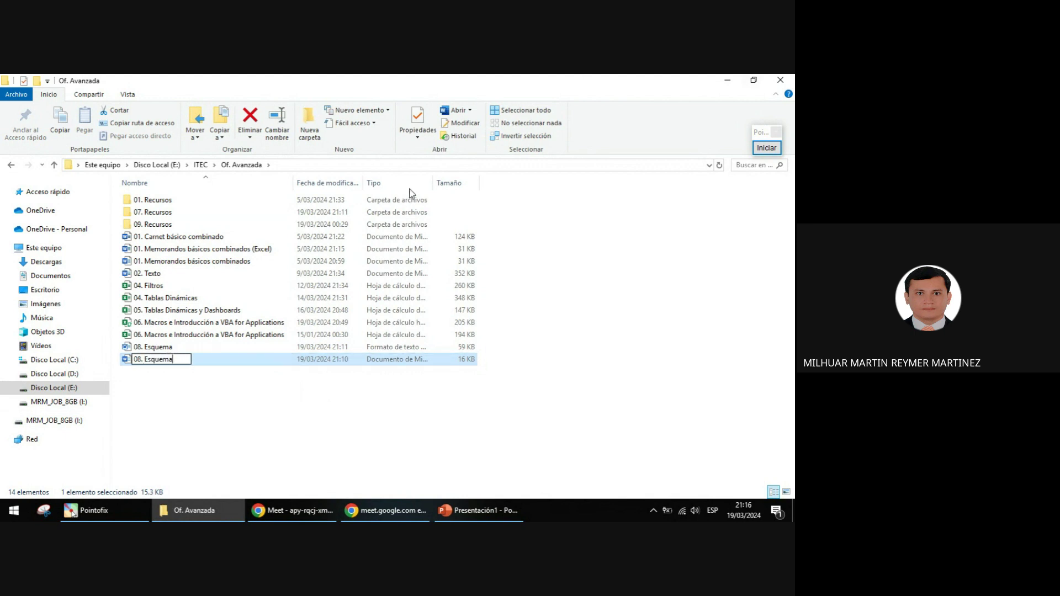
left_click(508, 355)
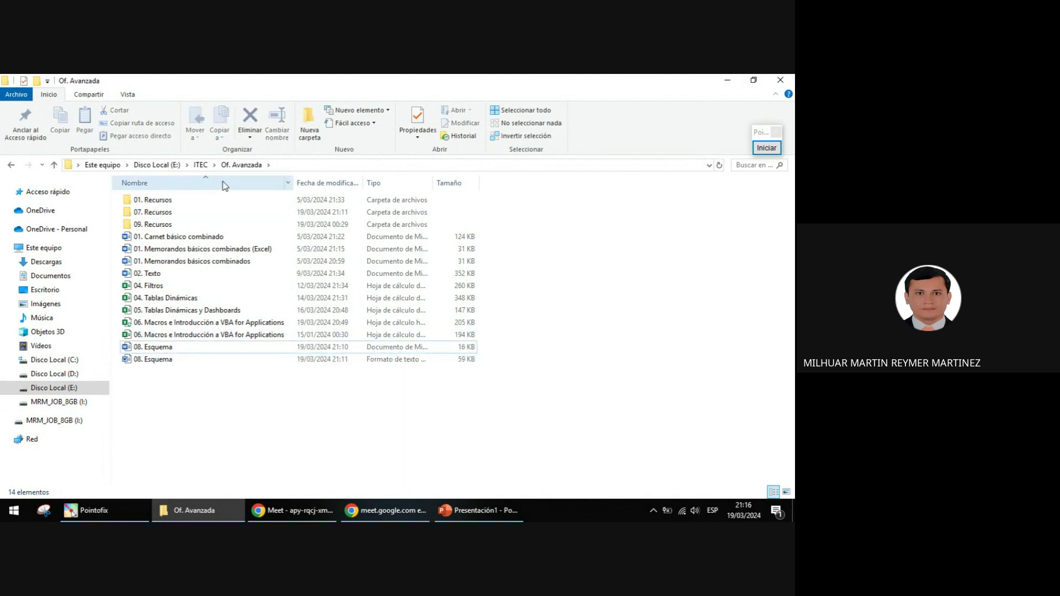
Step: Display the contents of the Of. Avanzada folder as large icons
left_click(300, 165)
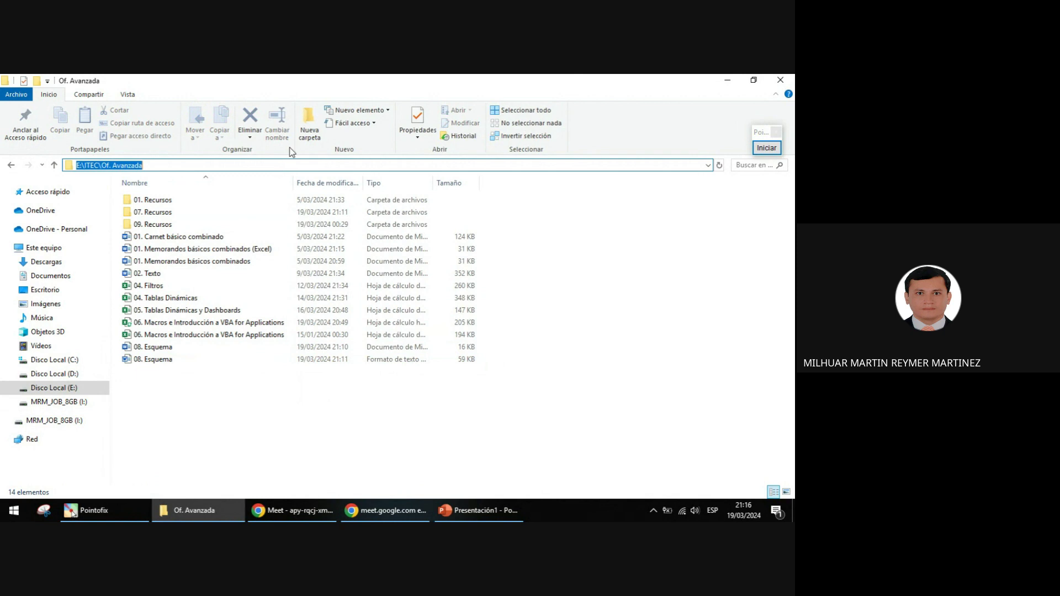
left_click(128, 95)
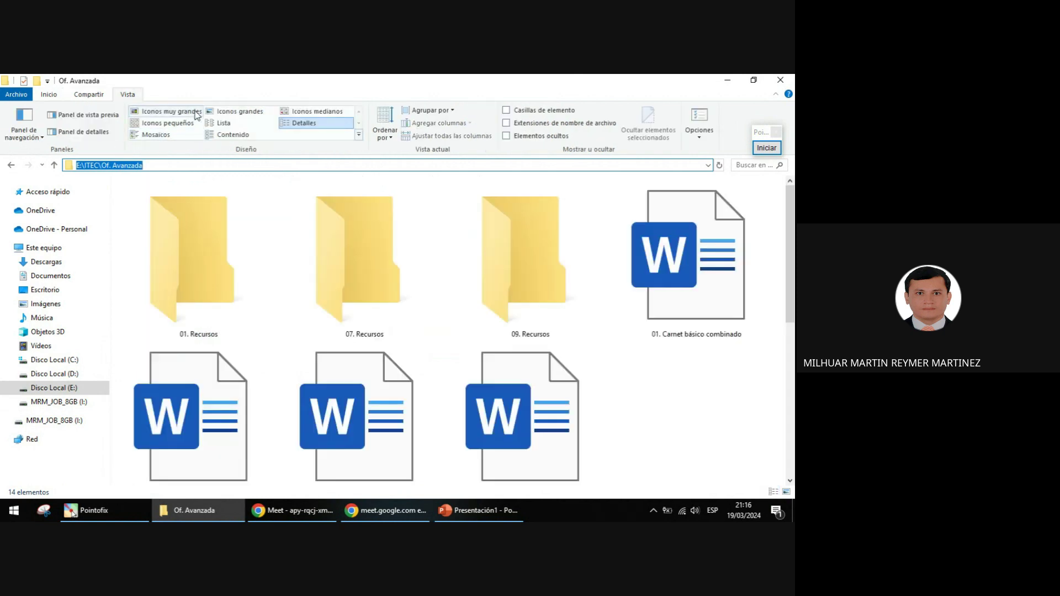
left_click(248, 113)
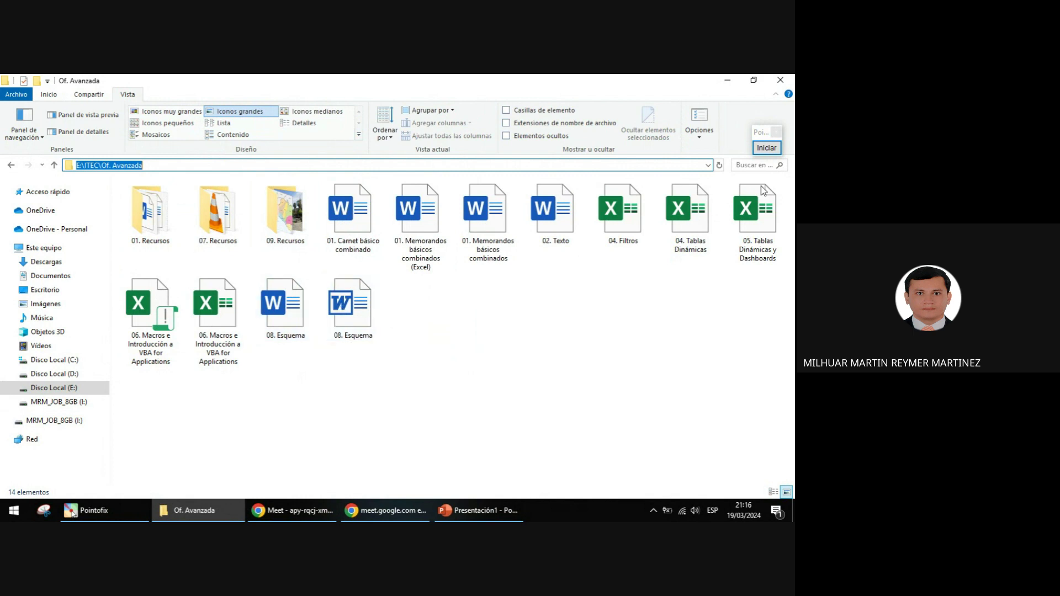
Step: Using Pointofix, circle the Word 08. Esquema icon in red, point a red arrow at the rich text one, and end the annotation
left_click(775, 148)
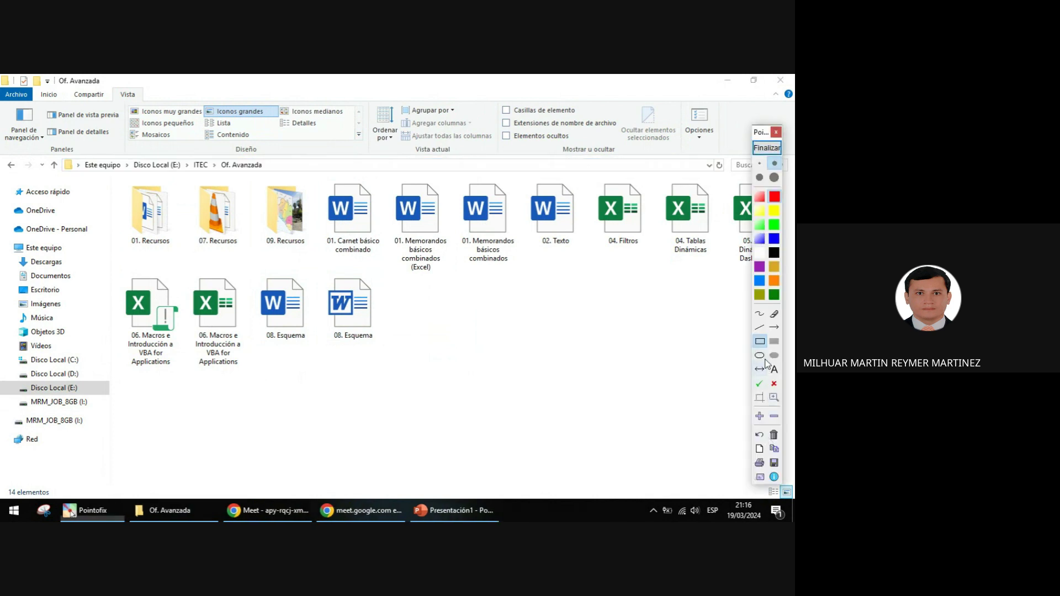
left_click(759, 355)
left_click_drag(269, 308, 297, 326)
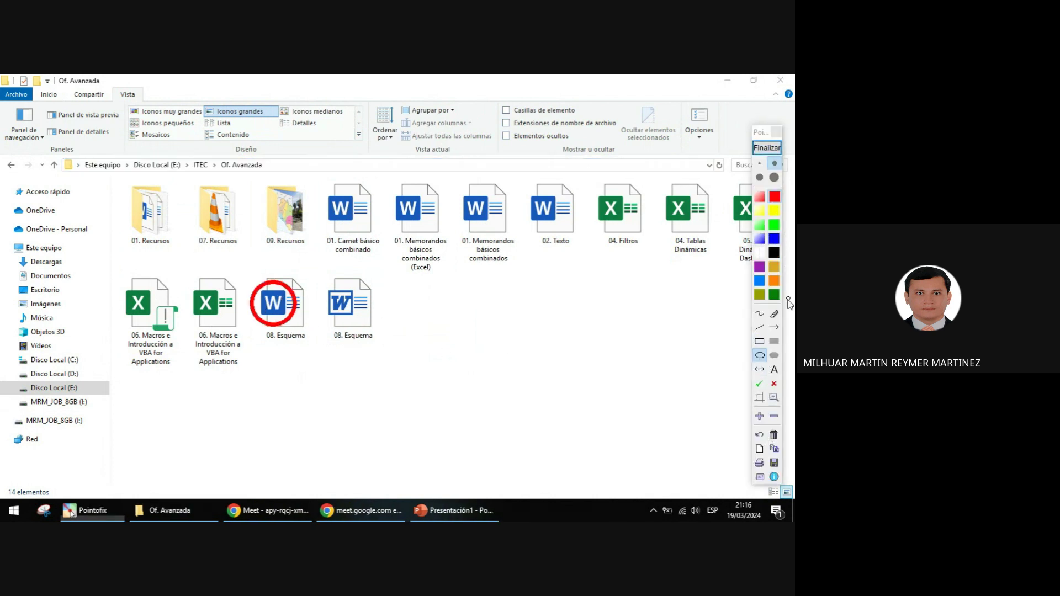
left_click(774, 328)
left_click_drag(378, 348, 353, 317)
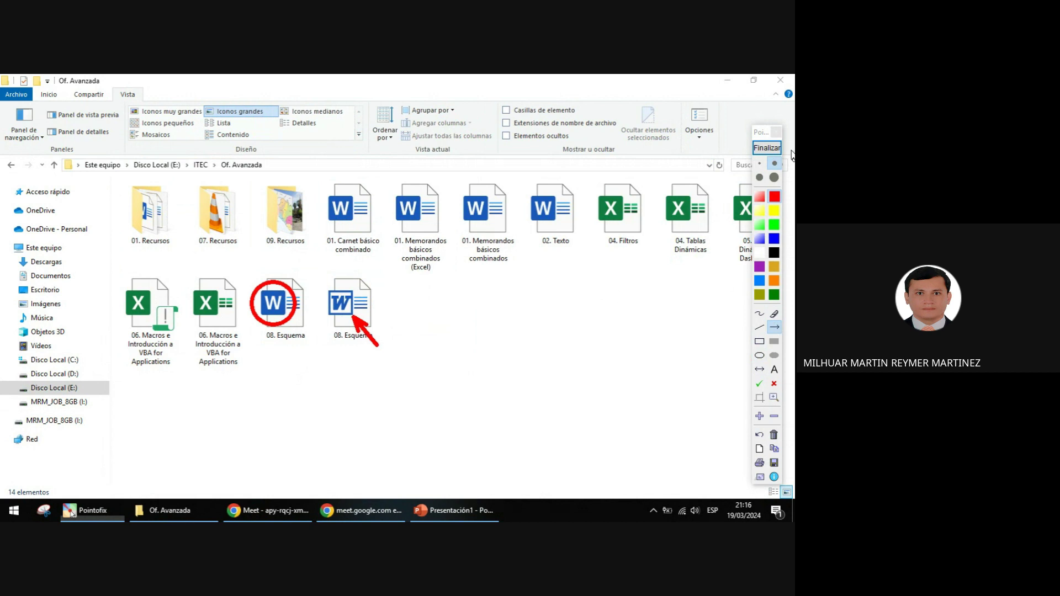
left_click(767, 147)
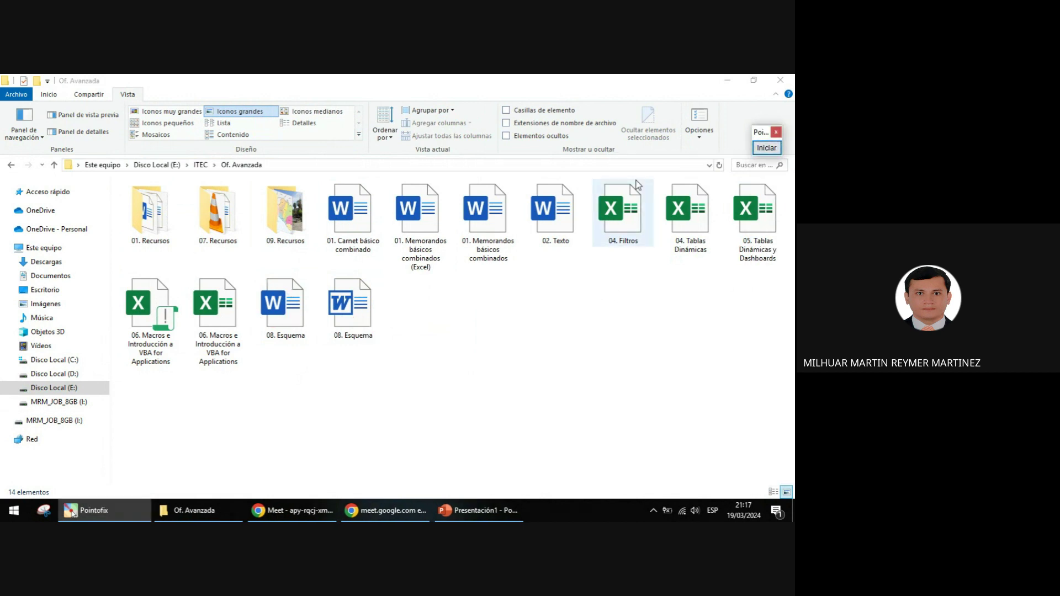
Step: Return the folder to the details view, widen the Tipo column to show full type names, and select the rich text 08. Esquema file
left_click(303, 122)
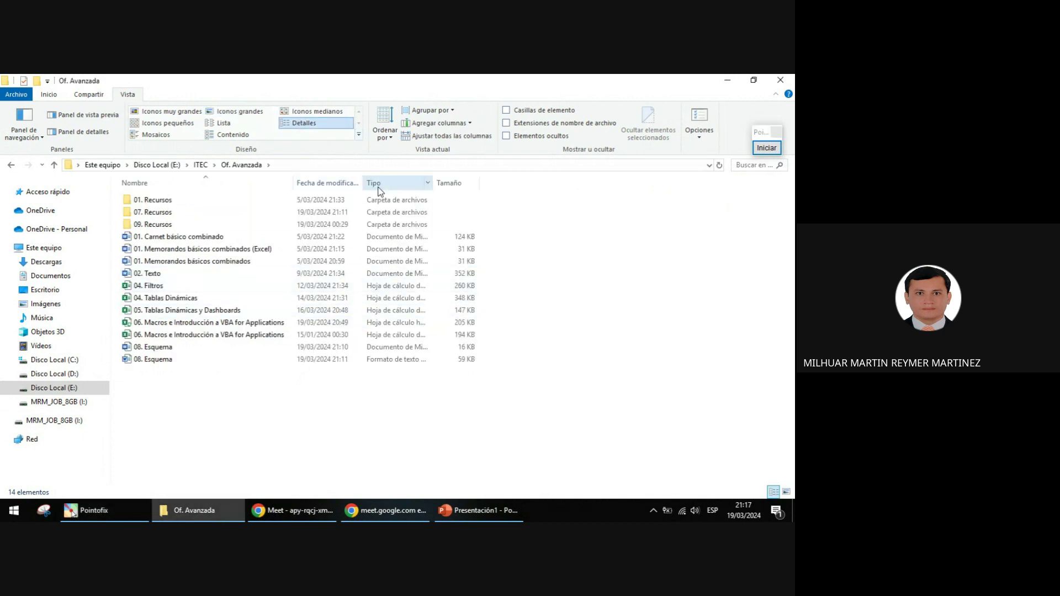
left_click_drag(433, 182, 592, 183)
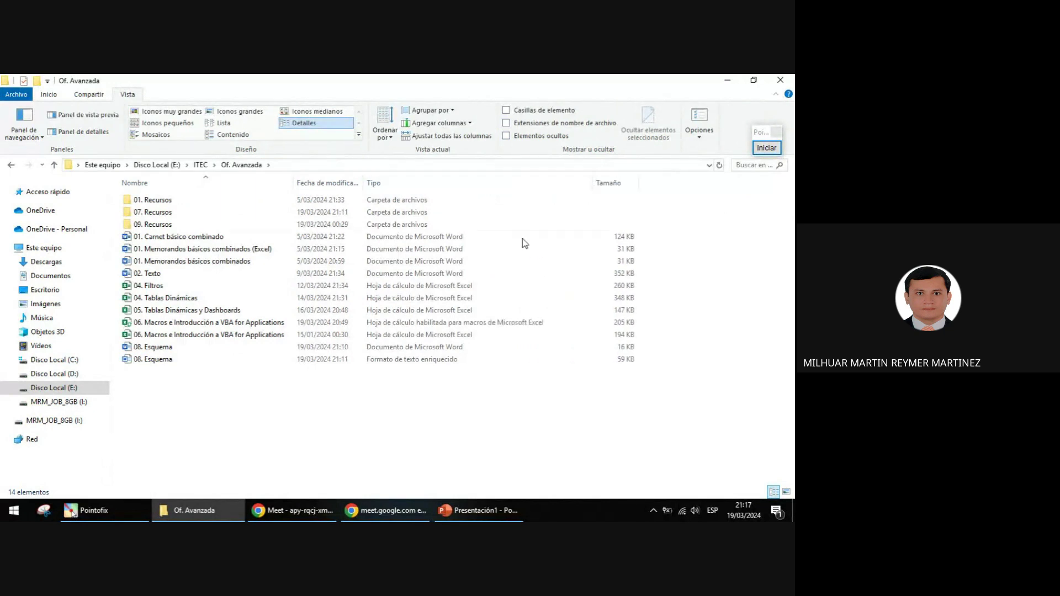
left_click(411, 365)
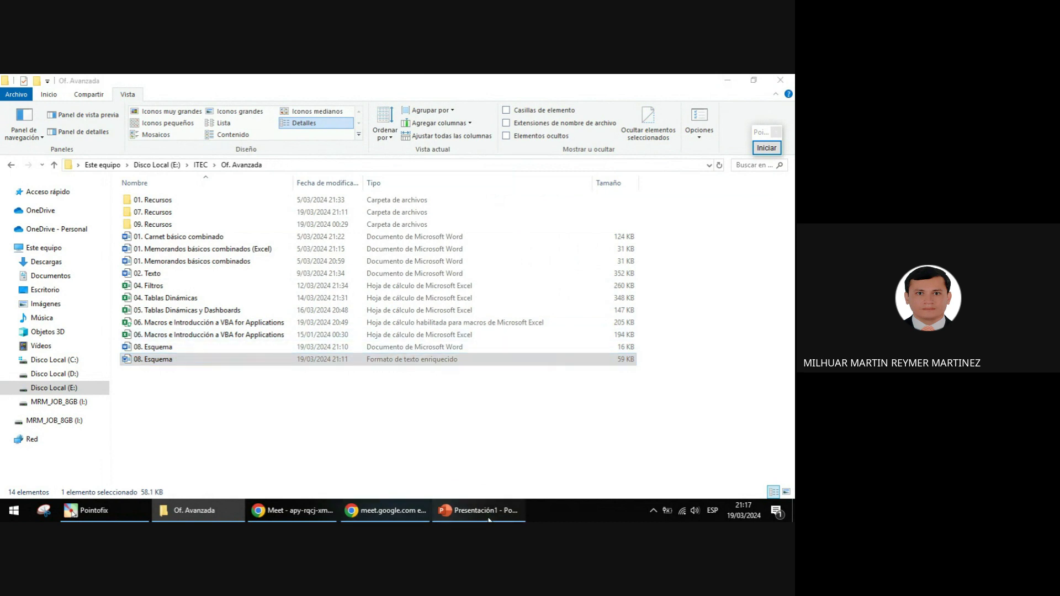
Step: Switch to PowerPoint, maximize its window, and start inserting slides from an outline, browsing to Disco Local (E:) for the file
left_click(467, 516)
left_click(517, 89)
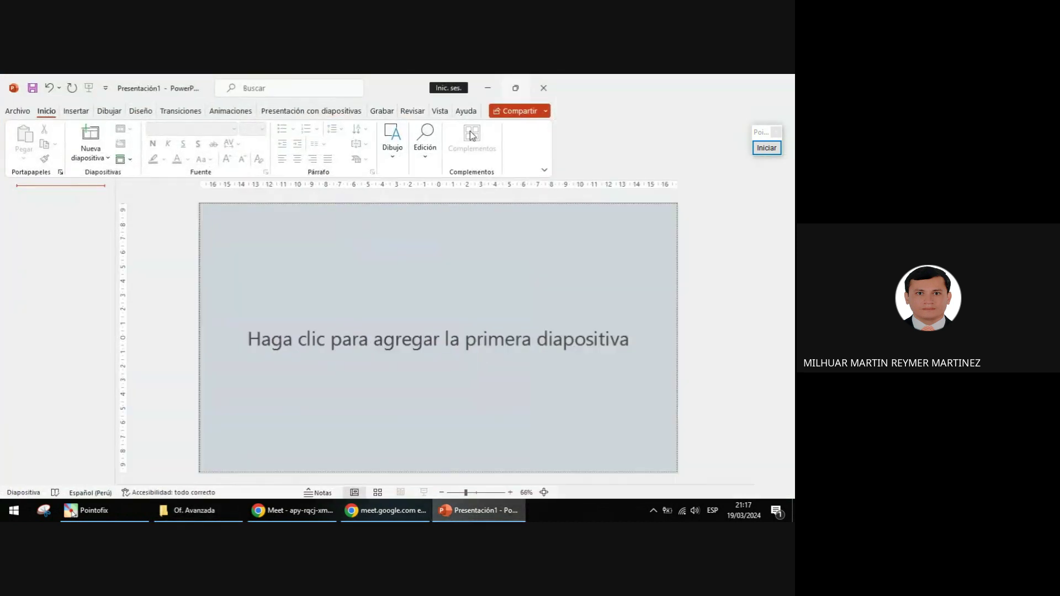
left_click(106, 159)
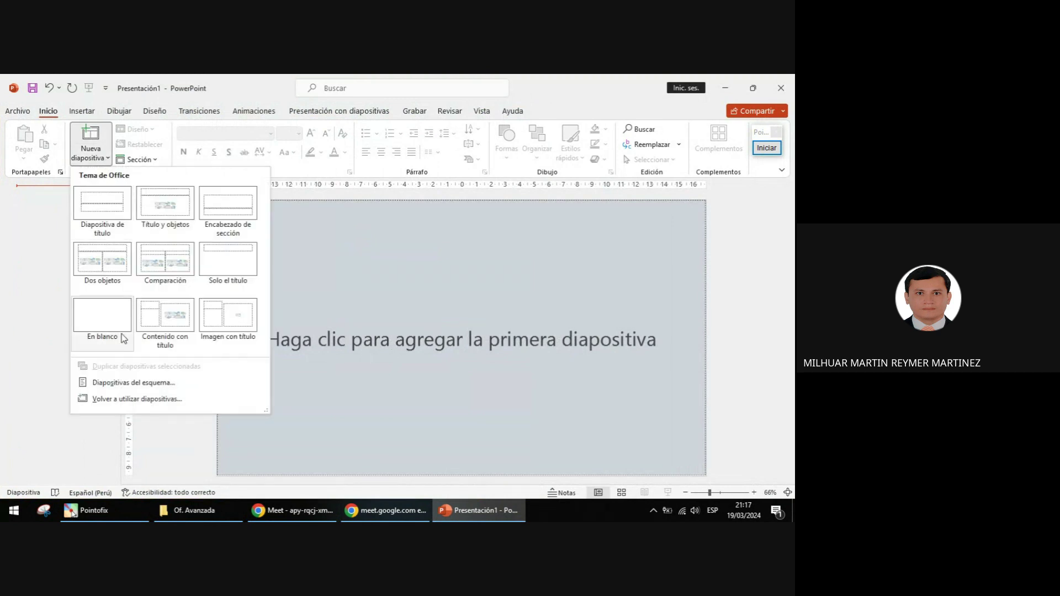
left_click(139, 382)
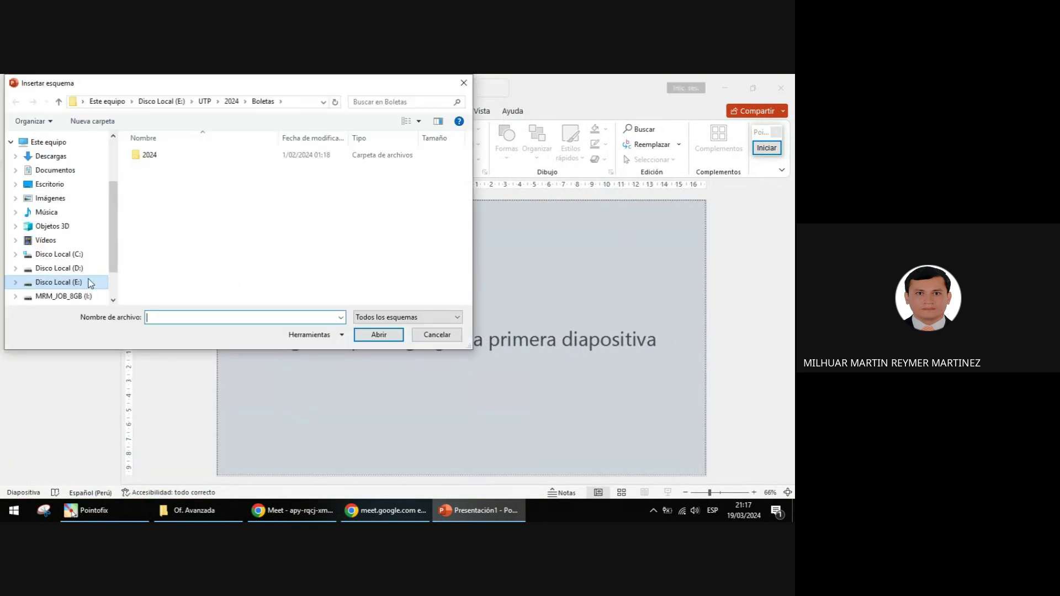
left_click(76, 284)
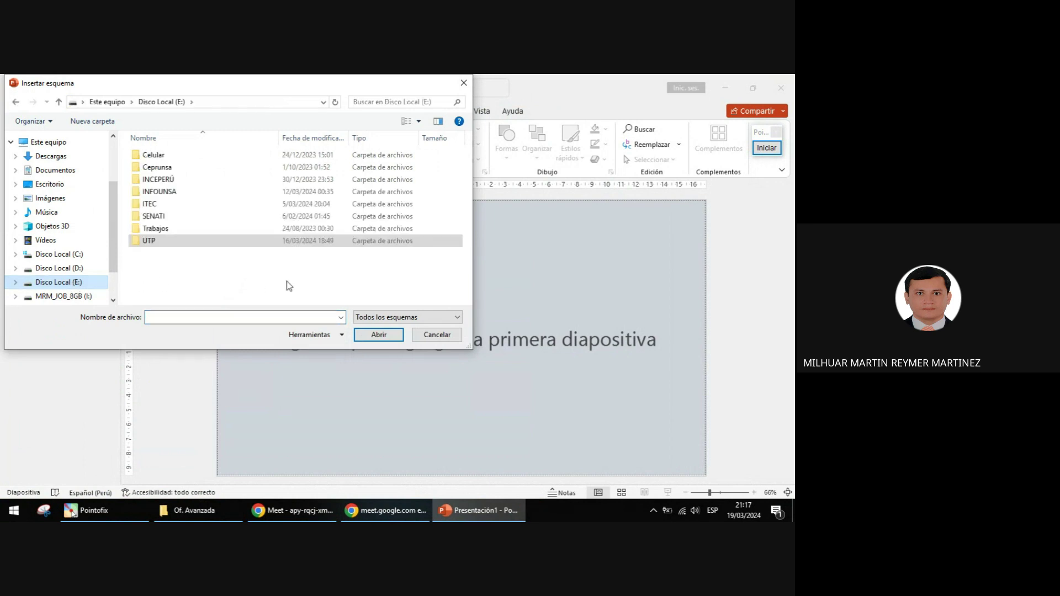